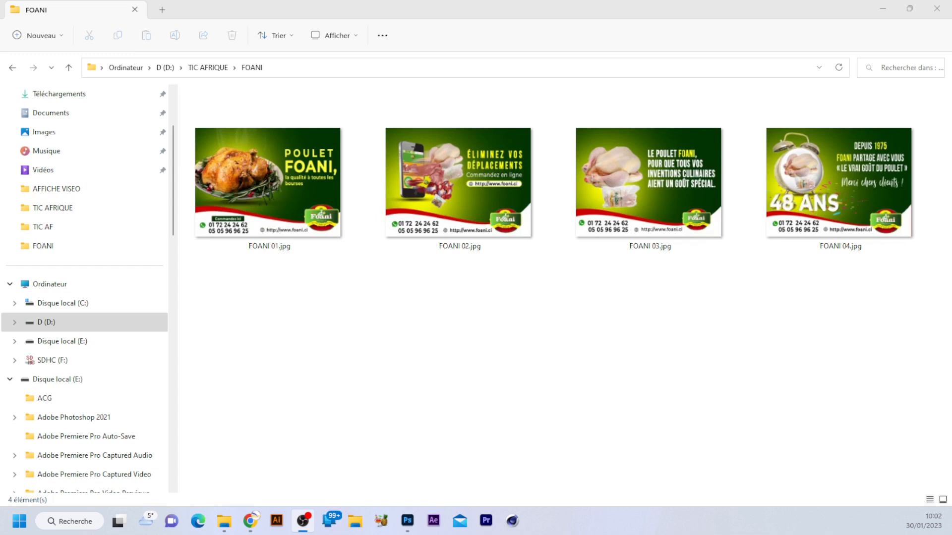
# Step: Open the reference image FOANI 02.jpg and view it maximized
pyautogui.doubleClick(448, 166)
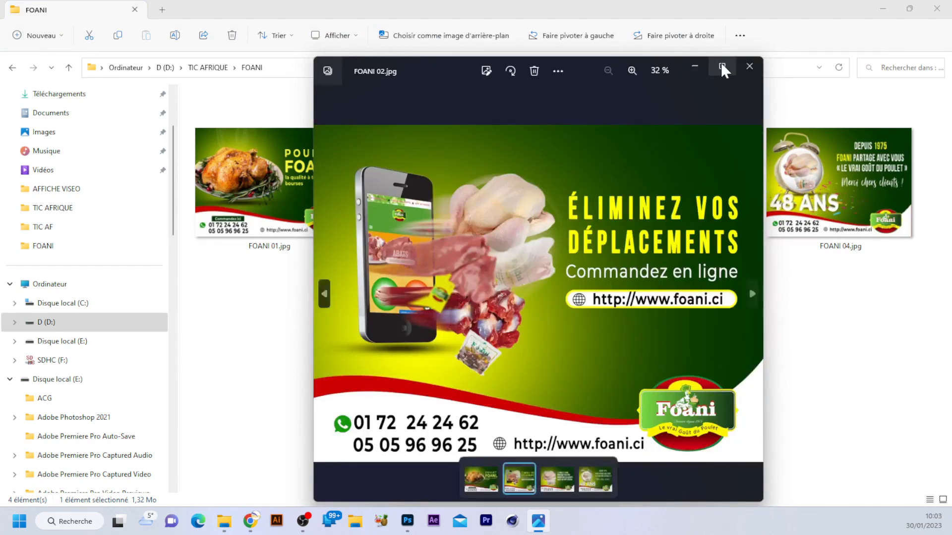
pyautogui.click(722, 67)
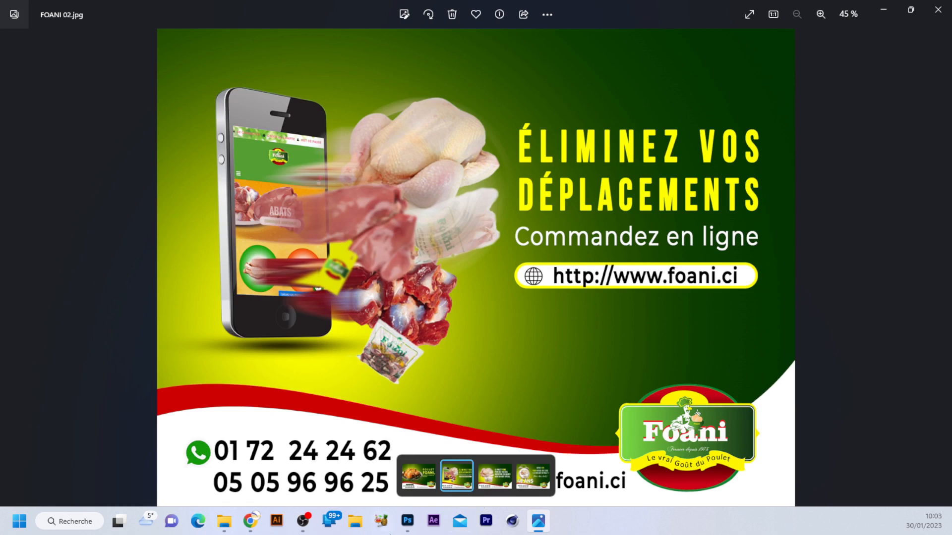
# Step: Switch to Photoshop and create a new document 20 cm wide and 15 cm high at 300 pixels per inch
pyautogui.click(408, 520)
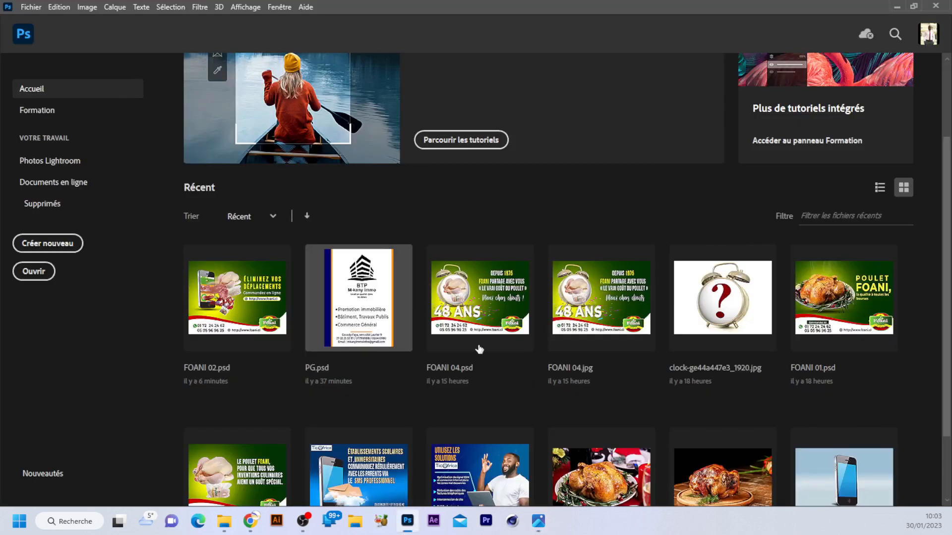
pyautogui.click(64, 244)
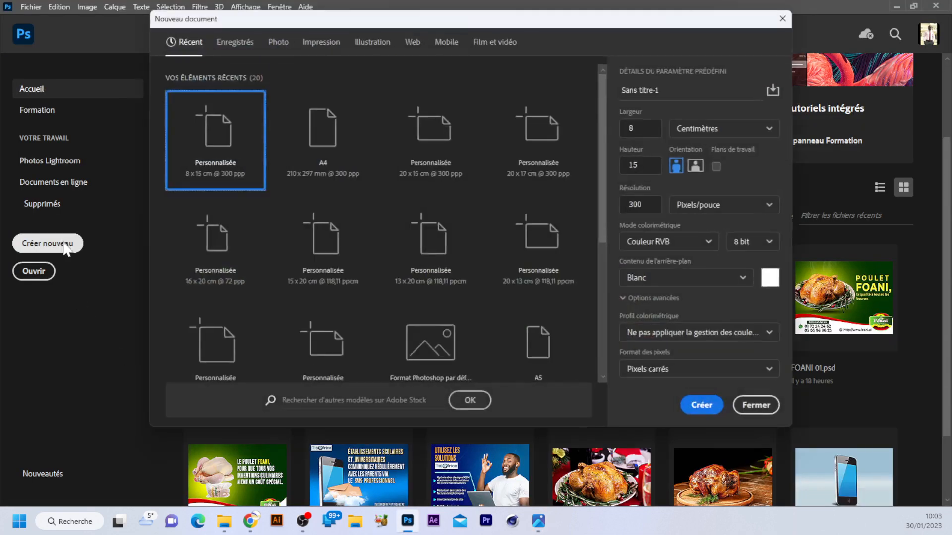
pyautogui.click(750, 132)
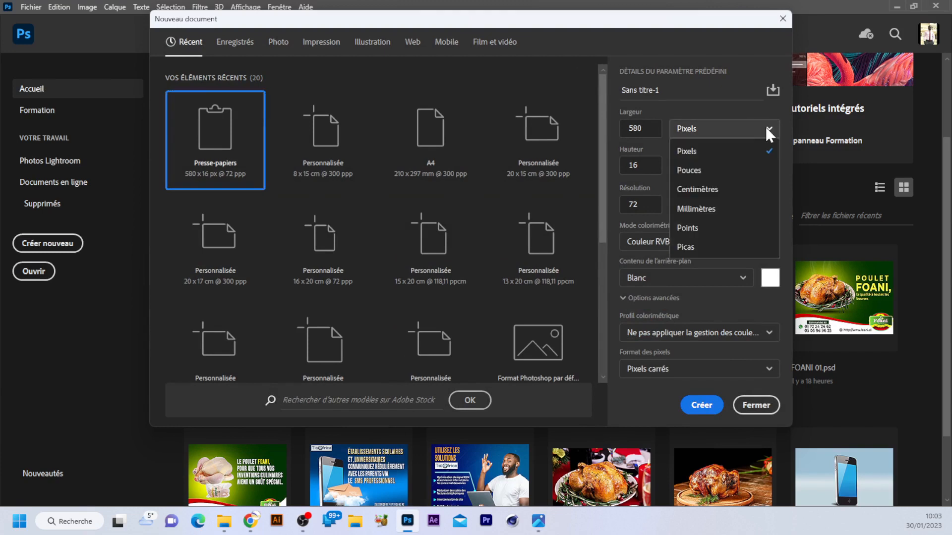
pyautogui.click(712, 189)
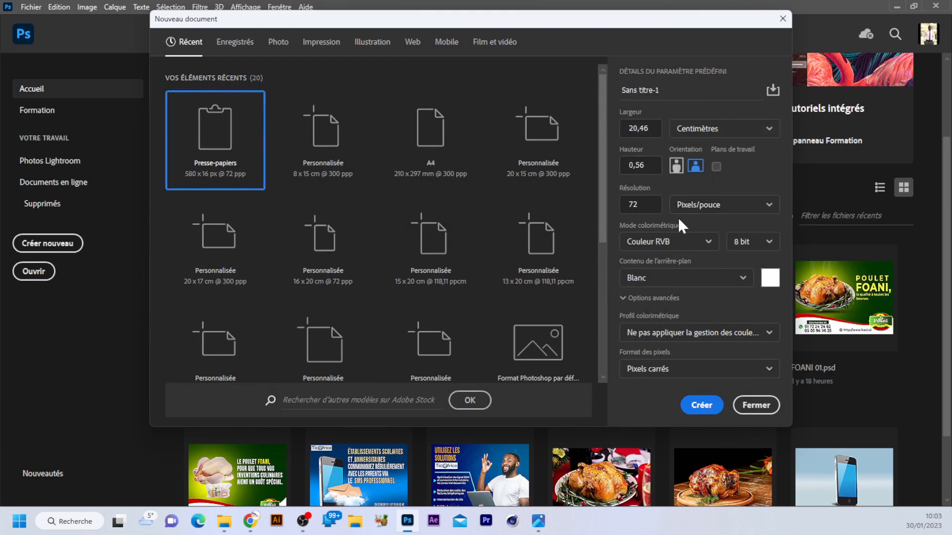
pyautogui.click(640, 129)
pyautogui.write('20')
pyautogui.click(651, 169)
pyautogui.press('Tab')
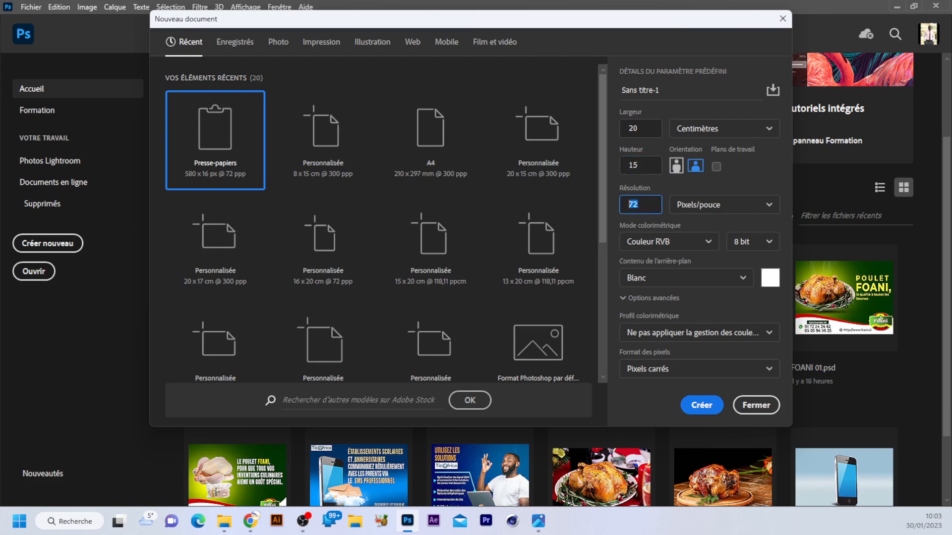
pyautogui.write('300')
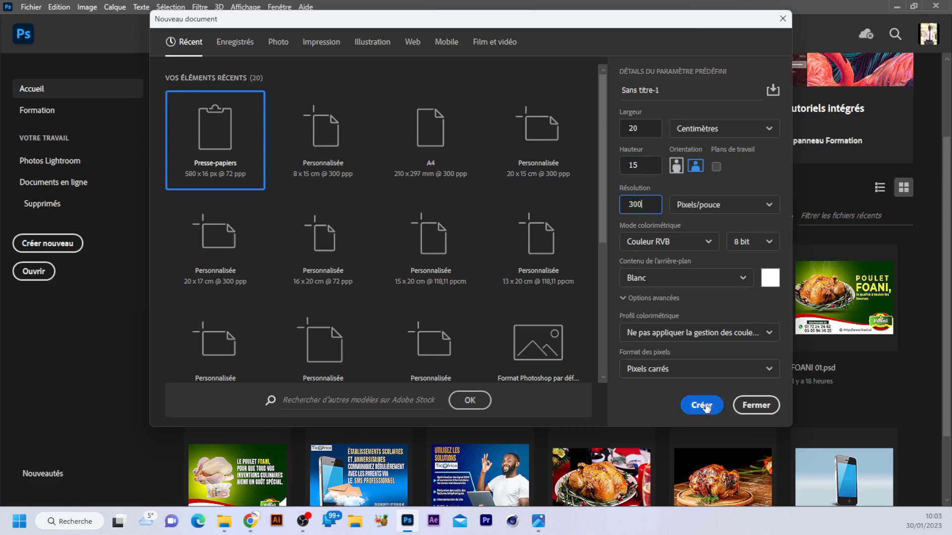
pyautogui.click(701, 406)
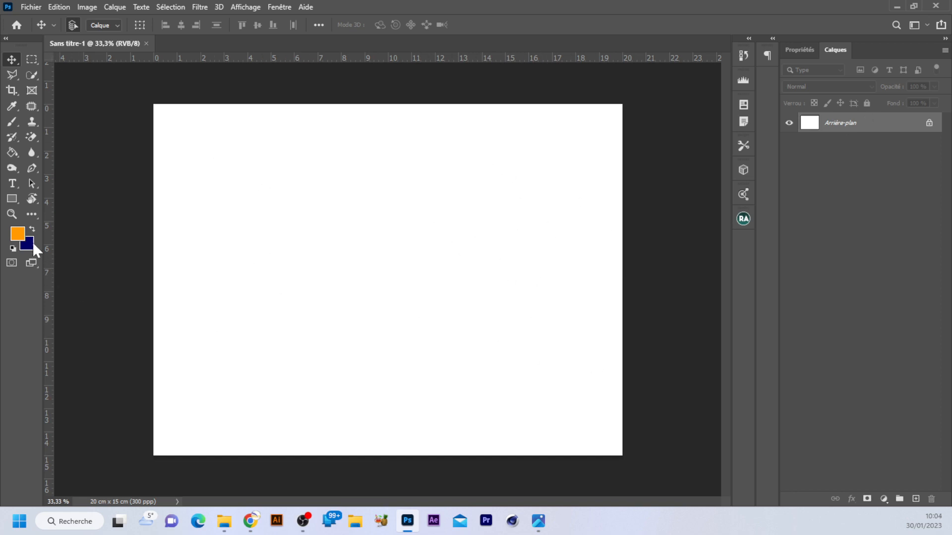
# Step: Set the foreground colour to green 006600 and fill the background layer with the Paint Bucket
pyautogui.press('i')
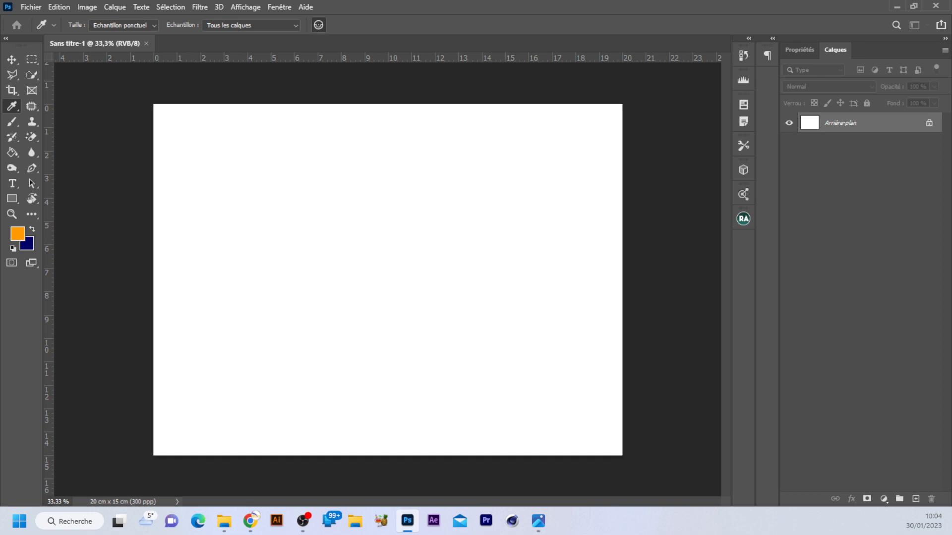
pyautogui.moveTo(951, 128); pyautogui.dragTo(565, 133)
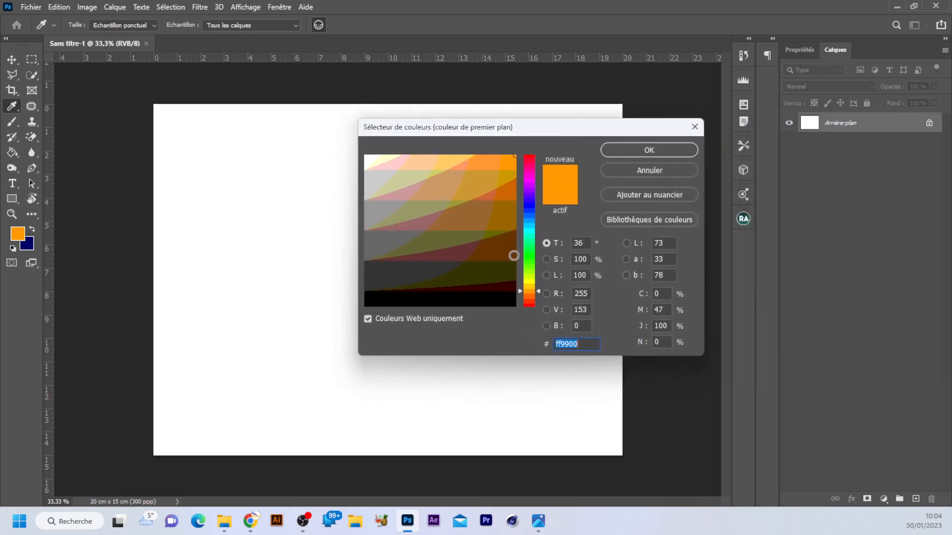
pyautogui.moveTo(526, 245); pyautogui.dragTo(528, 266)
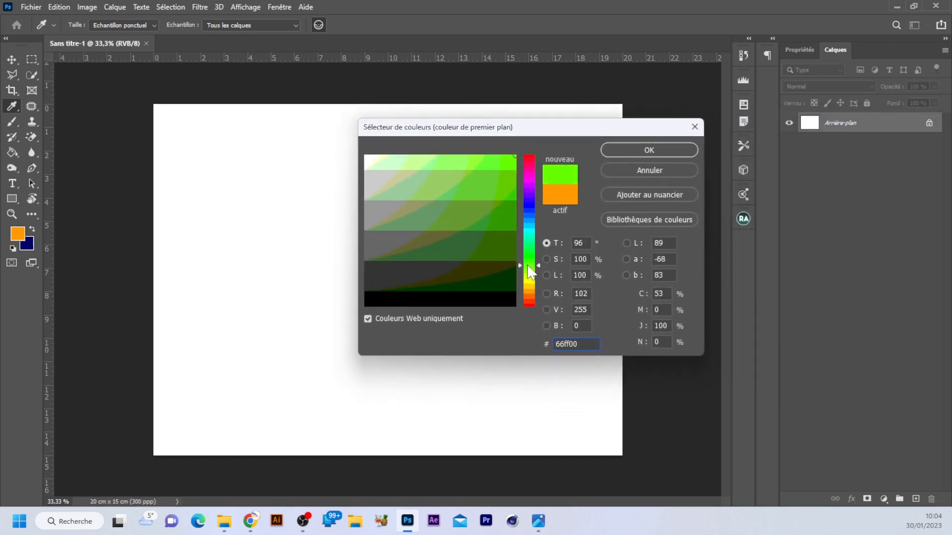
pyautogui.click(506, 278)
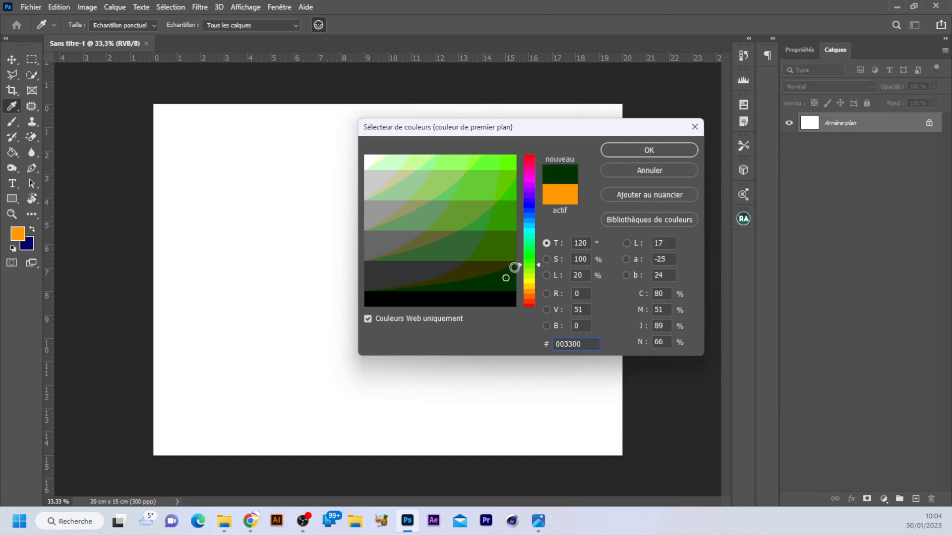
pyautogui.moveTo(528, 265); pyautogui.dragTo(526, 255)
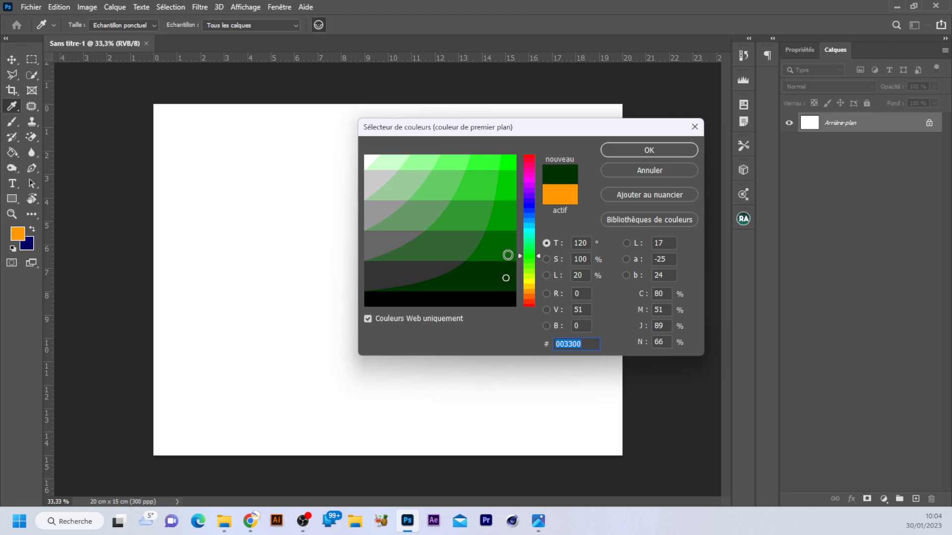
pyautogui.click(507, 255)
pyautogui.click(507, 270)
pyautogui.click(505, 271)
pyautogui.click(508, 247)
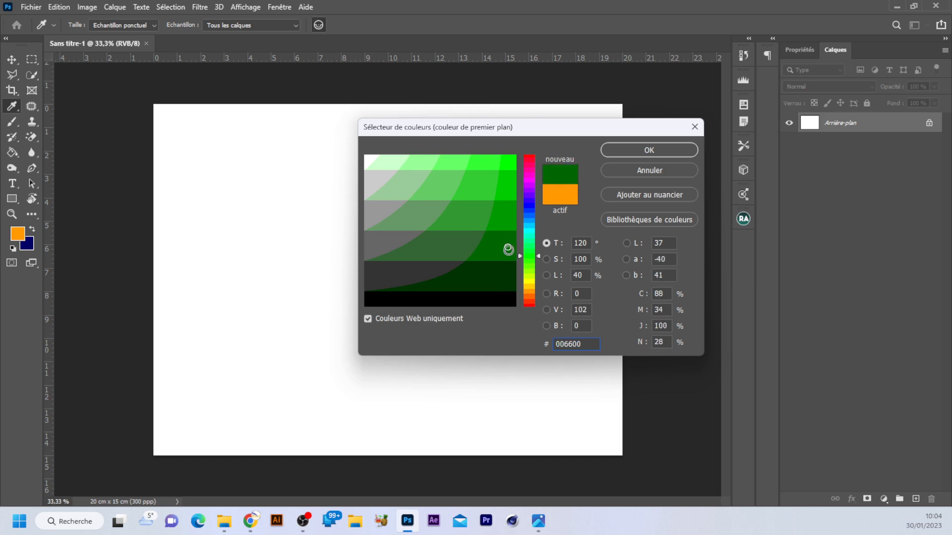
pyautogui.click(650, 149)
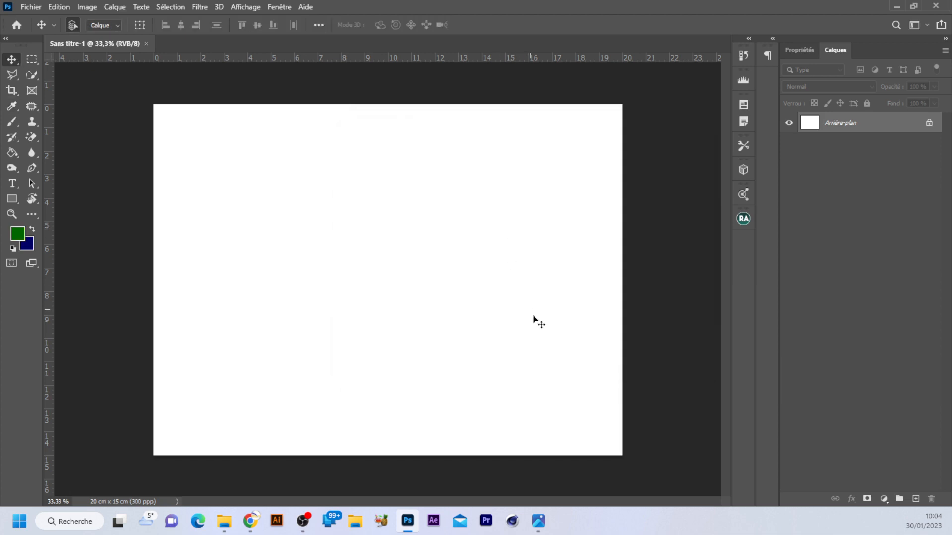
pyautogui.click(16, 151)
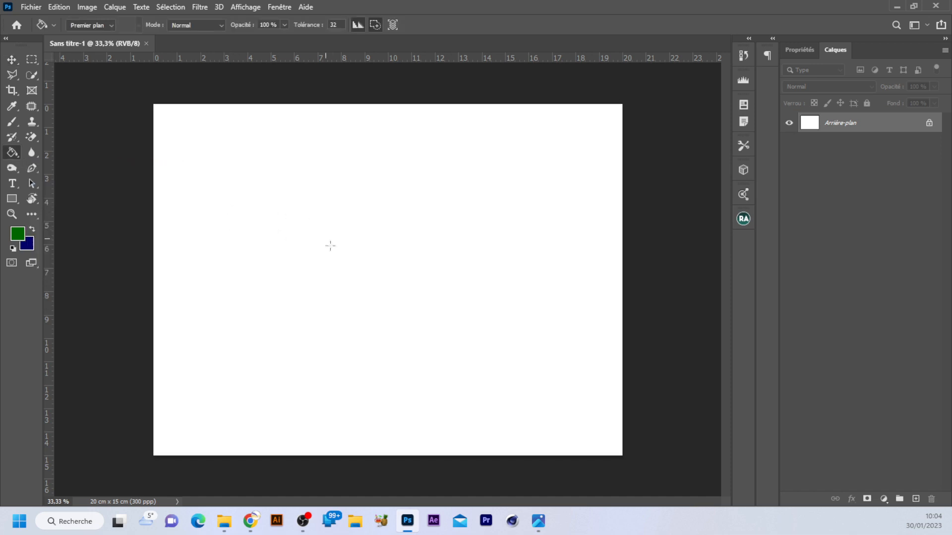
pyautogui.click(355, 263)
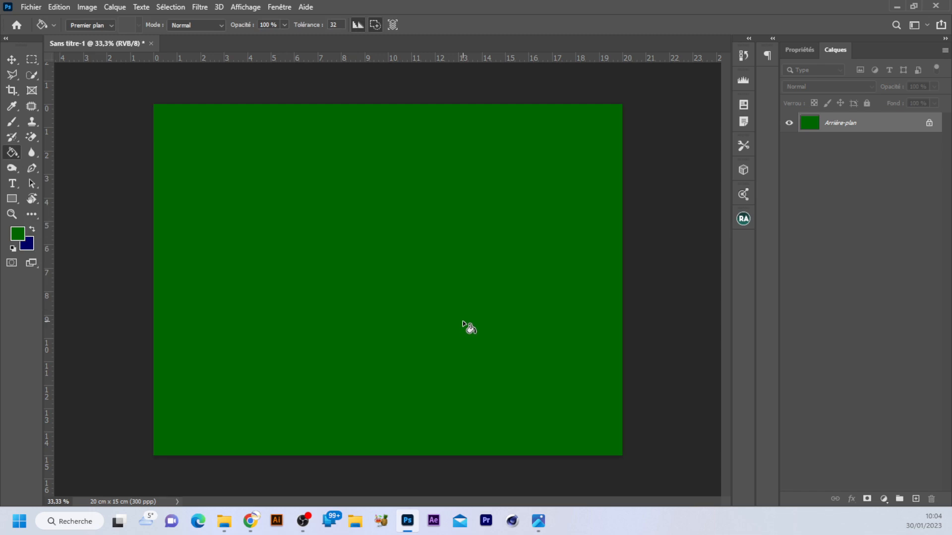
# Step: Set the foreground colour to dark green 003300 and fill the background layer with the Paint Bucket
pyautogui.click(18, 238)
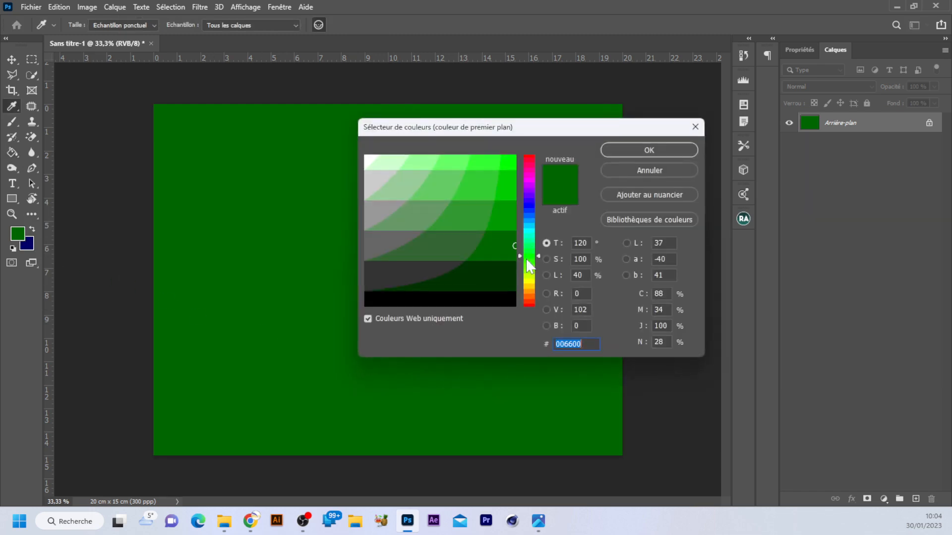
pyautogui.click(505, 271)
pyautogui.click(635, 151)
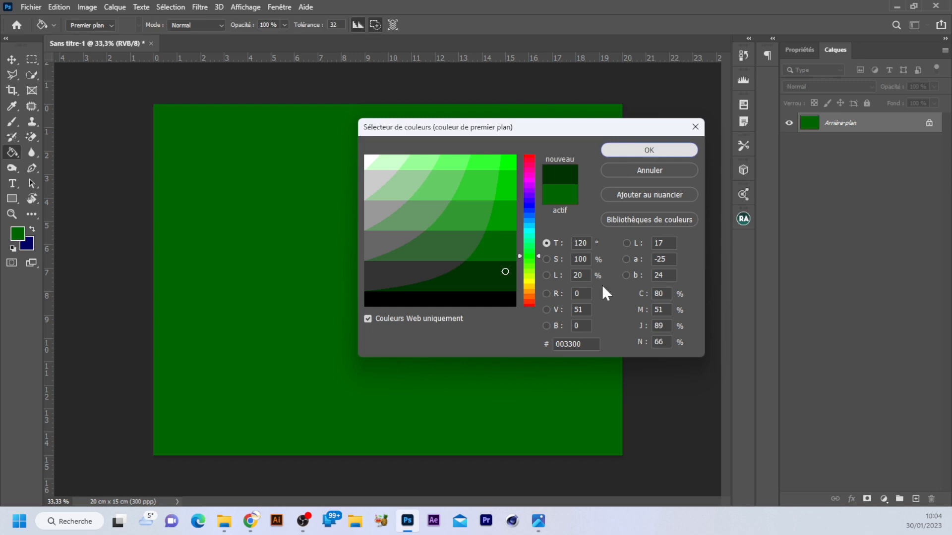
pyautogui.click(473, 336)
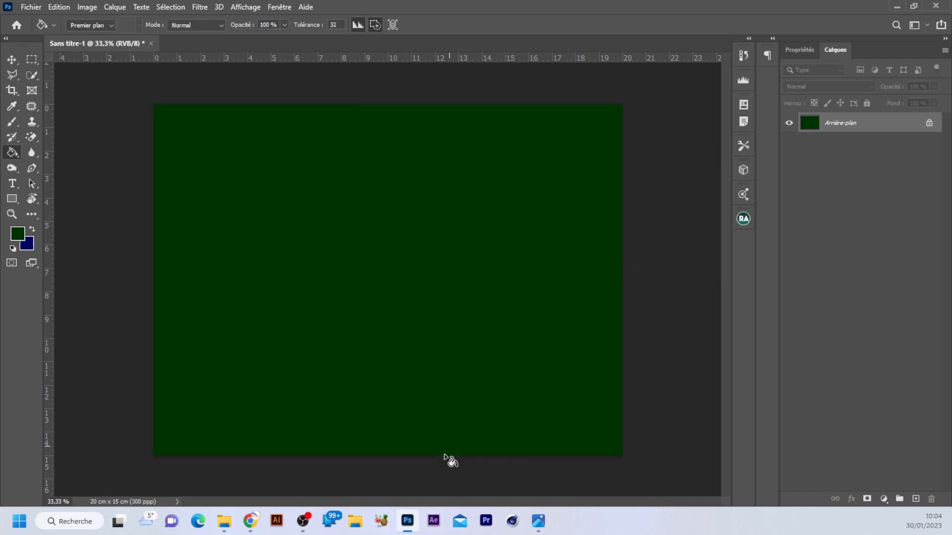
# Step: Consult the FOANI 02.jpg reference image, then add a new empty layer above the background in Photoshop
pyautogui.click(538, 521)
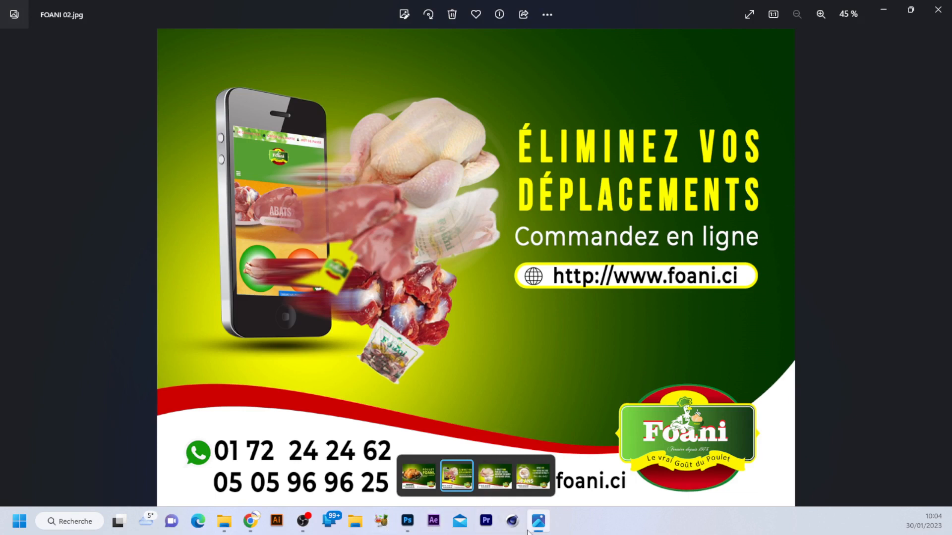
pyautogui.click(408, 525)
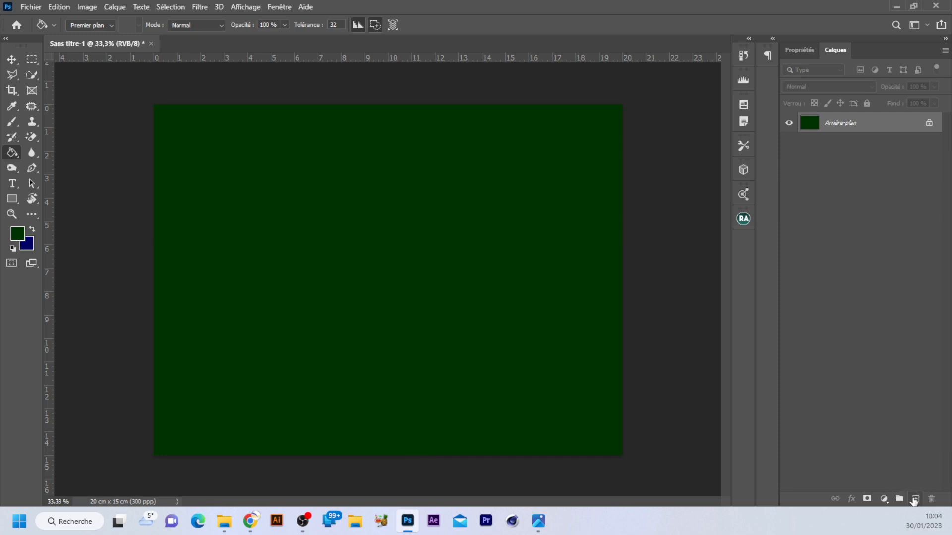
pyautogui.click(915, 499)
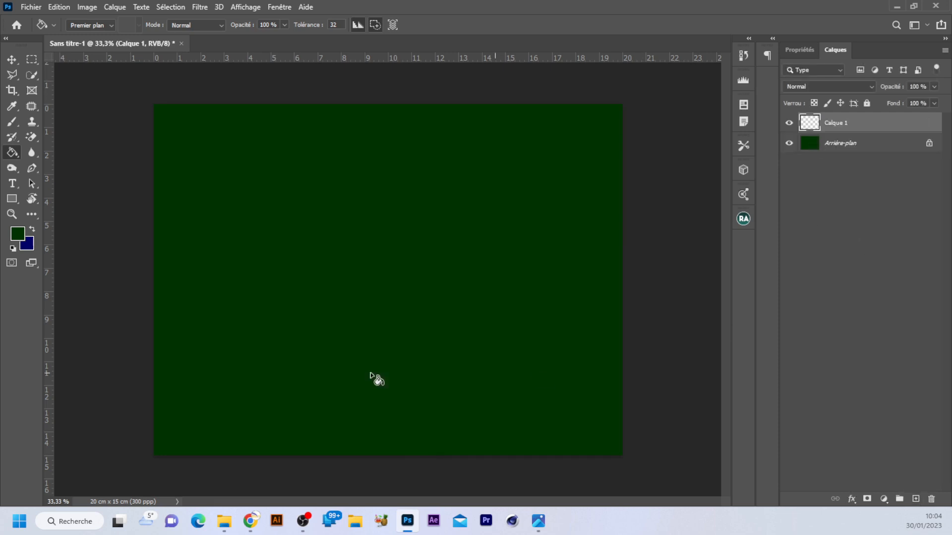
# Step: Swap the foreground and background colours and set the foreground colour to yellow ffff00
pyautogui.press('x')
pyautogui.click(17, 233)
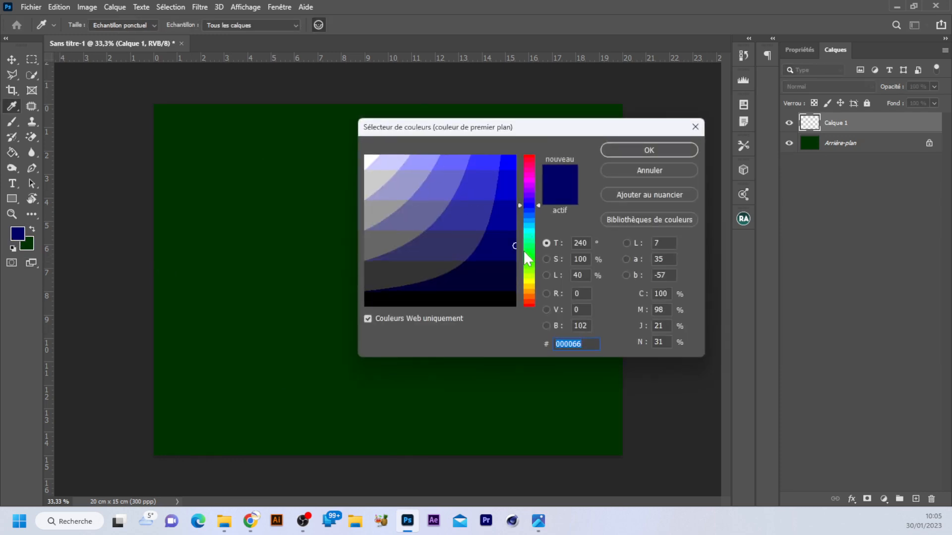
pyautogui.moveTo(533, 281)
pyautogui.mouseDown()
pyautogui.moveTo(527, 217)
pyautogui.moveTo(528, 279)
pyautogui.moveTo(537, 281)
pyautogui.mouseUp()
pyautogui.click(501, 156)
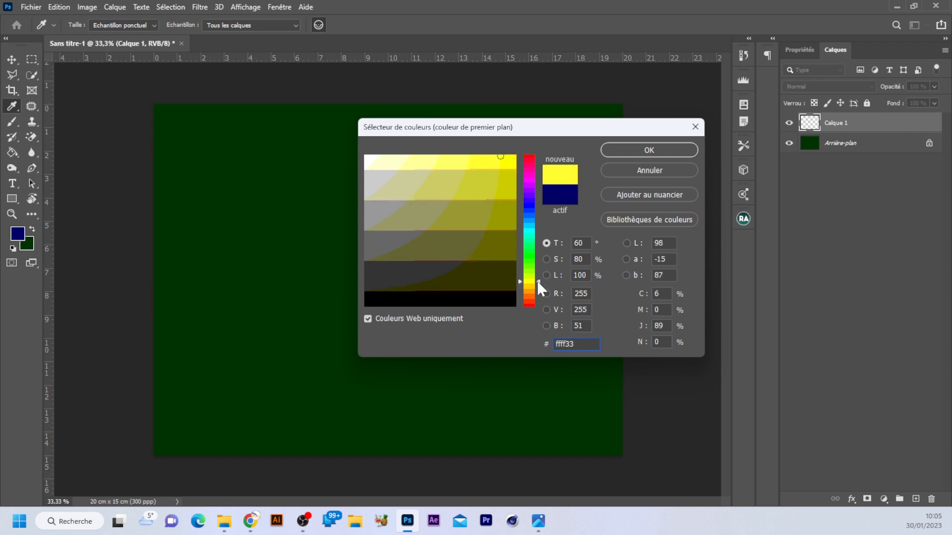
pyautogui.click(501, 157)
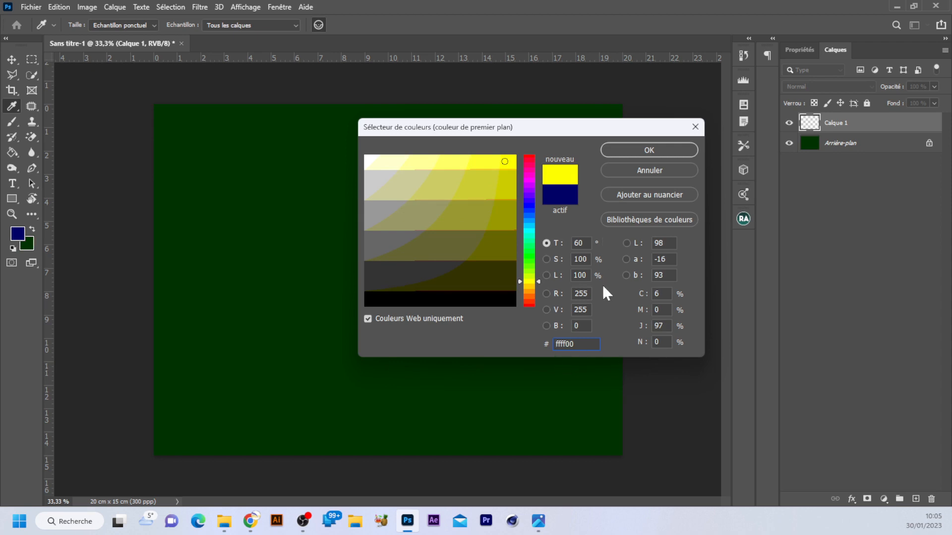
pyautogui.click(653, 148)
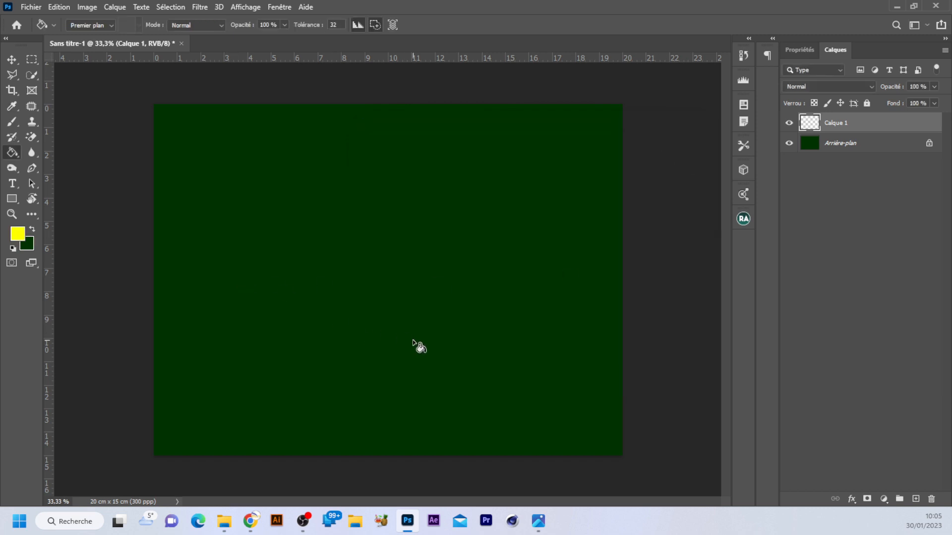
# Step: Paint a single soft yellow spot above the canvas centre with a 1063 px Brush at 100% opacity
pyautogui.press('b')
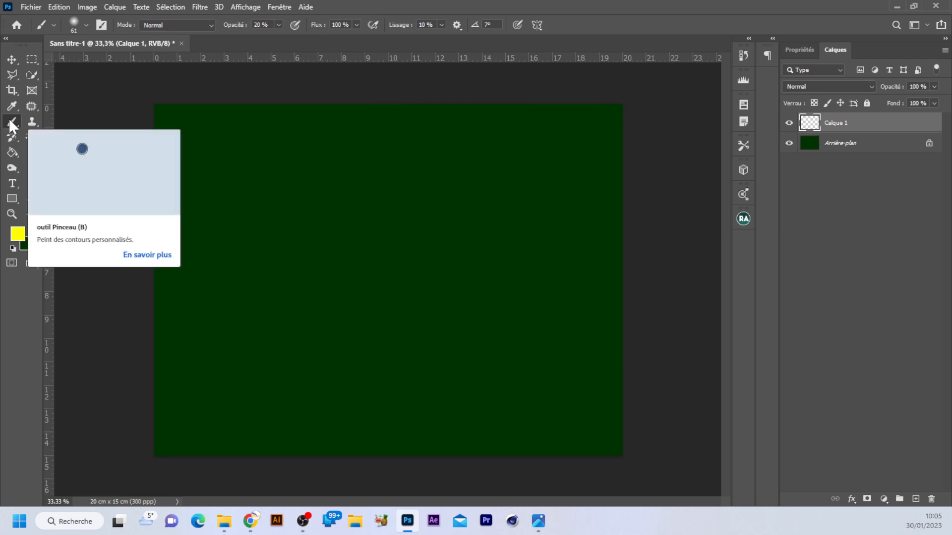
pyautogui.moveTo(367, 234); pyautogui.dragTo(490, 270)
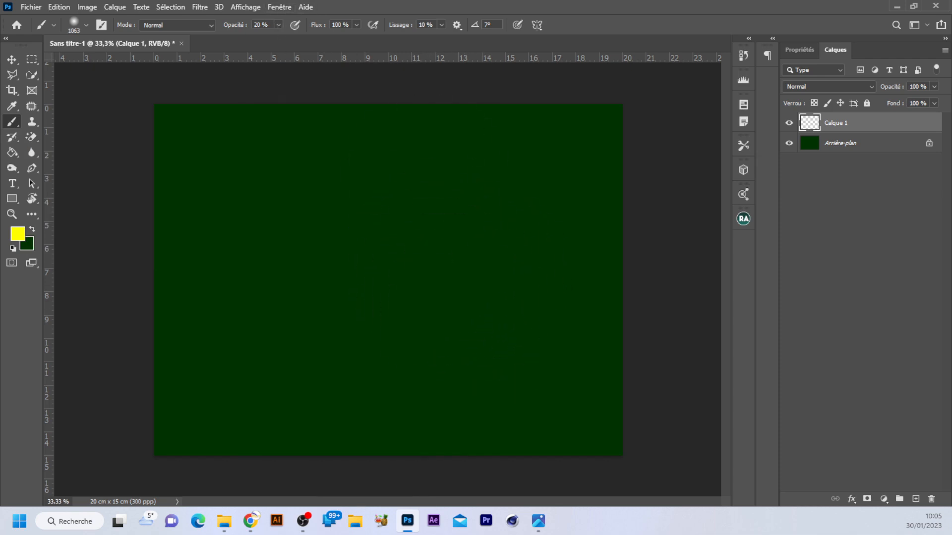
pyautogui.write('100')
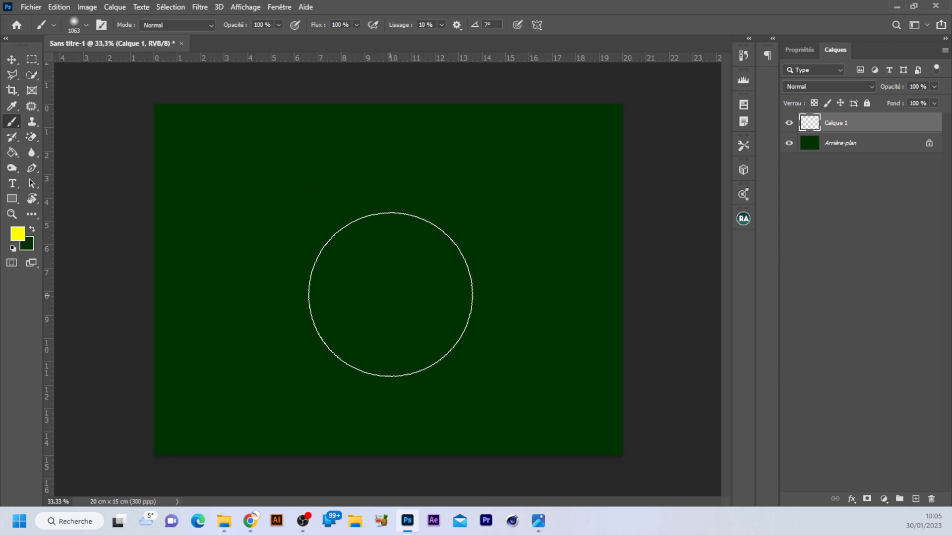
pyautogui.click(367, 248)
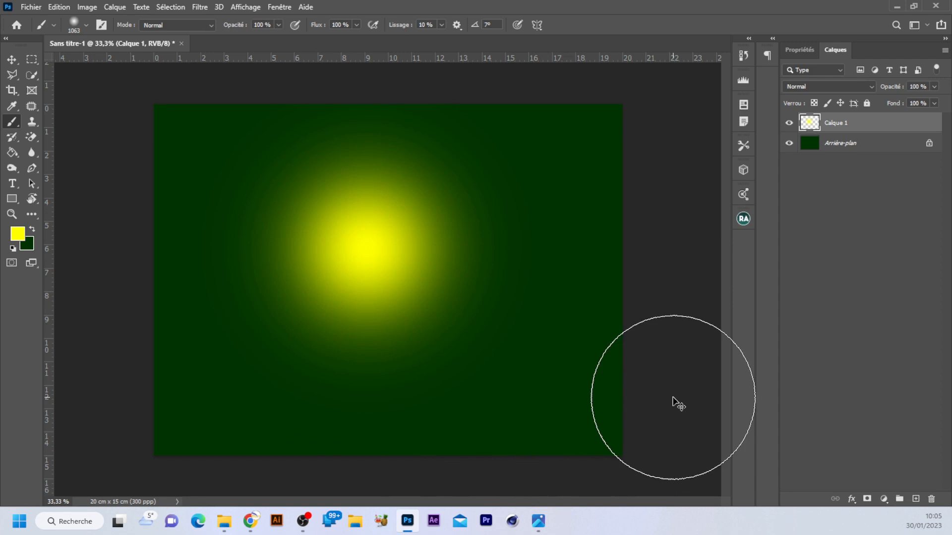
# Step: Enlarge the yellow glow layer well beyond the canvas with Free Transform and shift it to the canvas's left side
pyautogui.hotkey('ctrl', 't')
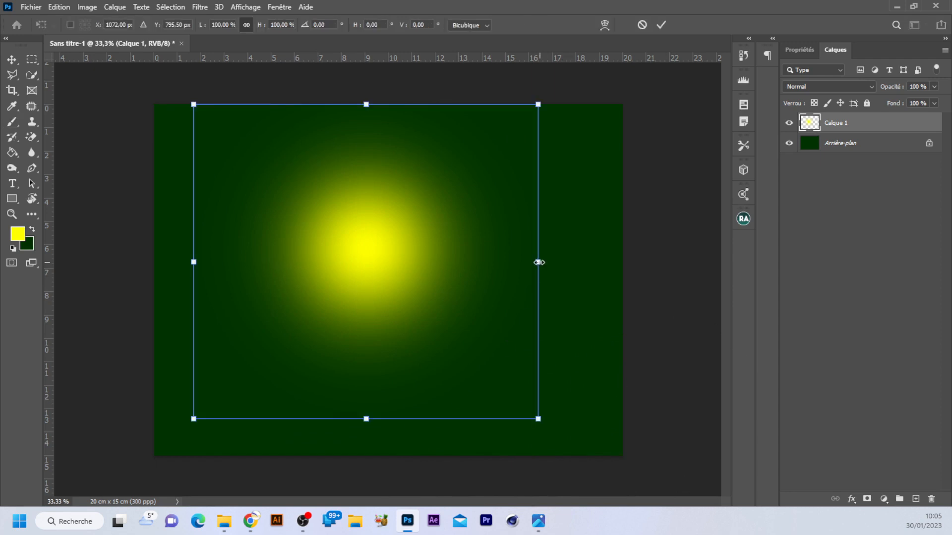
pyautogui.hotkey('ctrl', '-')
pyautogui.hotkey('ctrl', '-')
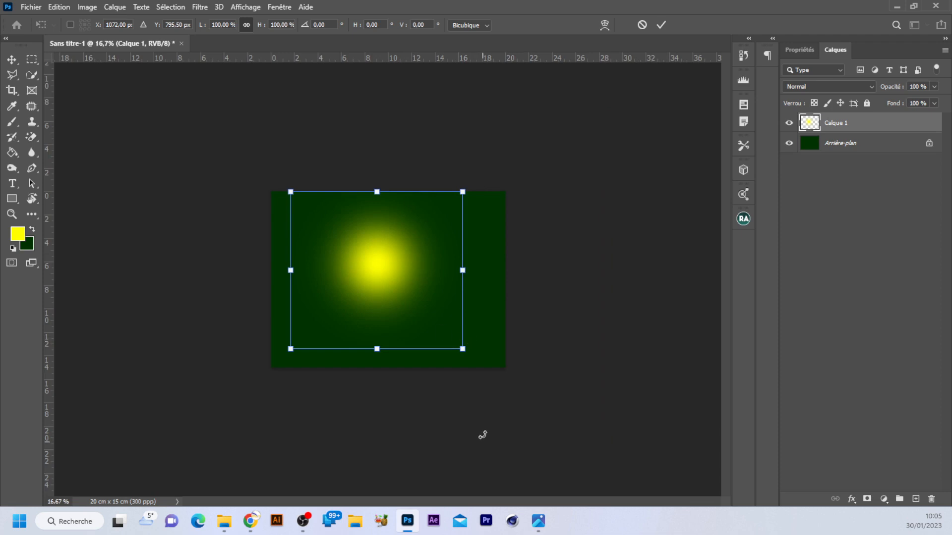
pyautogui.moveTo(462, 349); pyautogui.dragTo(565, 405)
pyautogui.moveTo(422, 282); pyautogui.dragTo(361, 264)
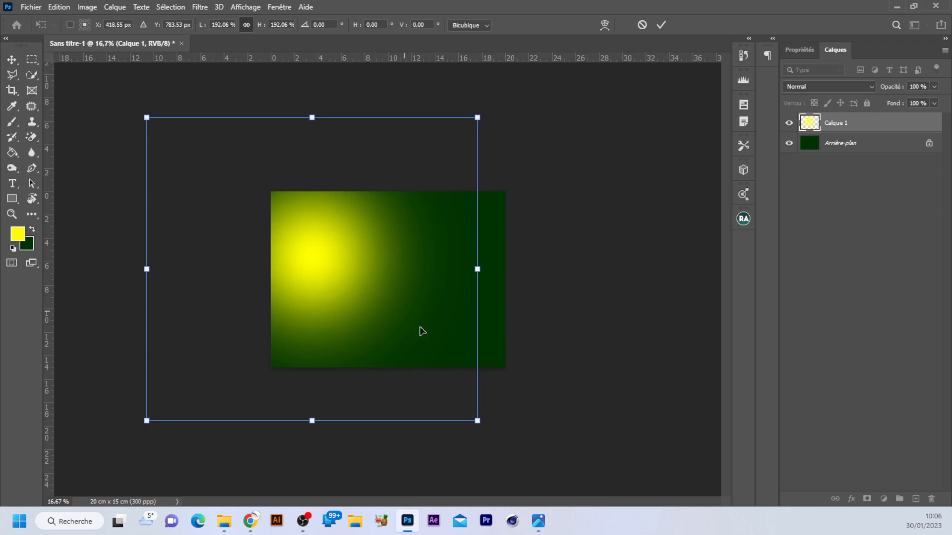
pyautogui.moveTo(478, 421); pyautogui.dragTo(555, 440)
pyautogui.press('Return')
pyautogui.press('b')
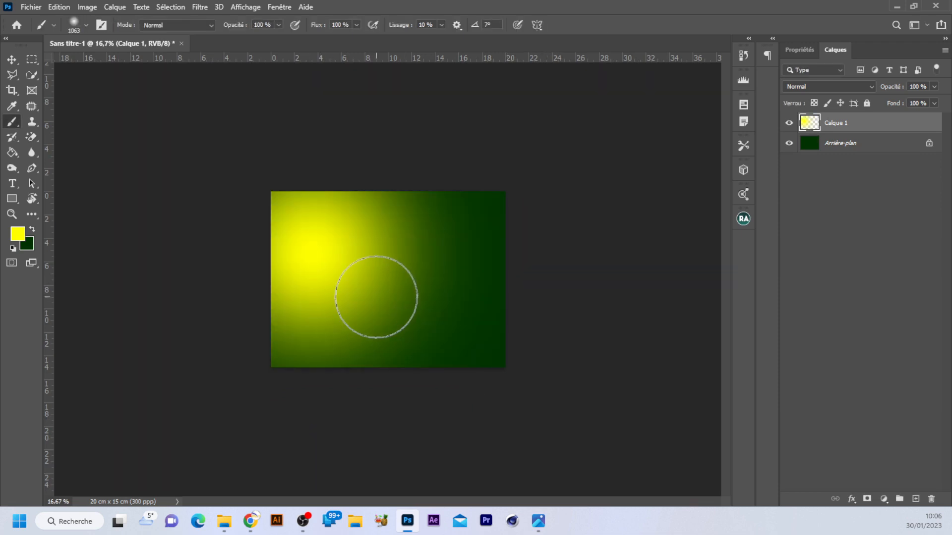
# Step: Move the yellow glow slightly down so it sits at mid-height in the left part of the canvas
pyautogui.click(12, 59)
pyautogui.moveTo(326, 250); pyautogui.dragTo(334, 276)
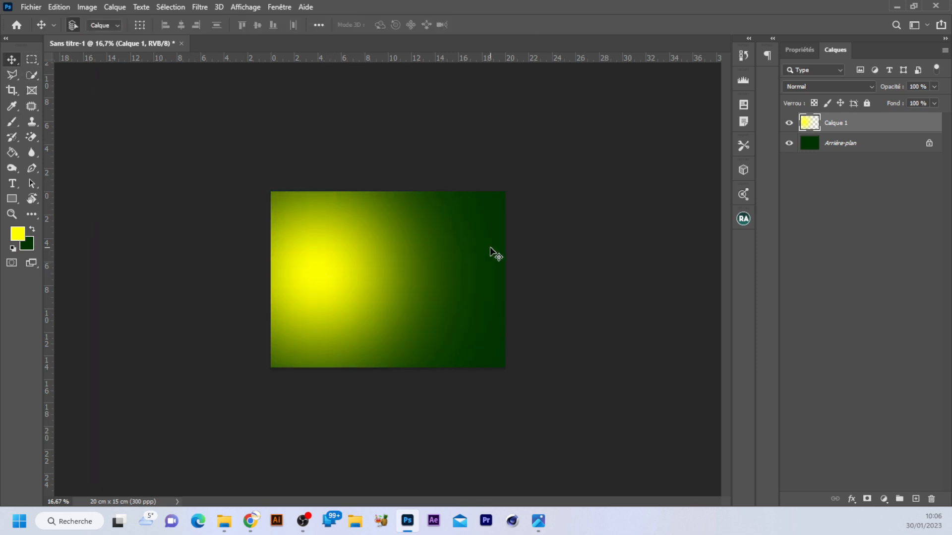
pyautogui.hotkey('ctrl', '+')
pyautogui.hotkey('ctrl', '+')
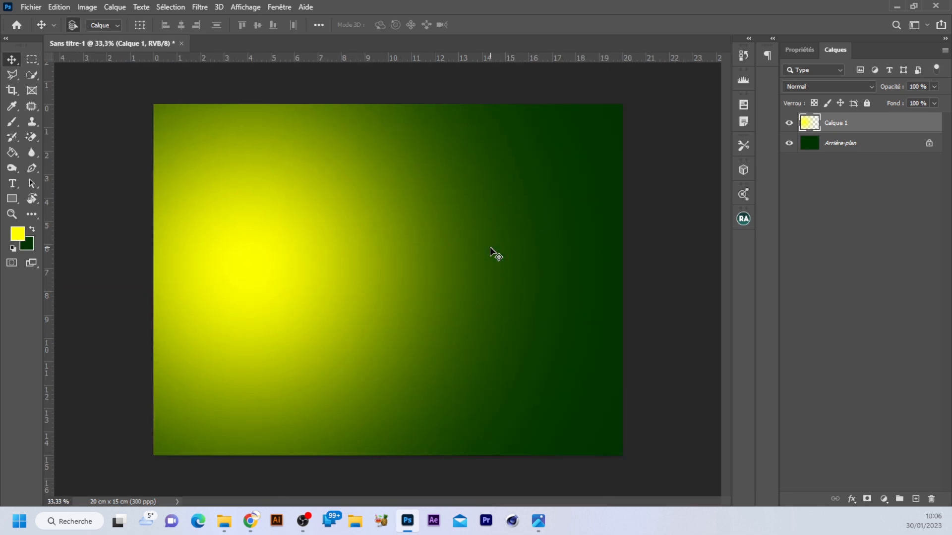
# Step: Check FOANI 02.jpg, place mobile.png from the Téléchargements folder into the Photoshop document, and position the phone over the yellow glow
pyautogui.click(538, 521)
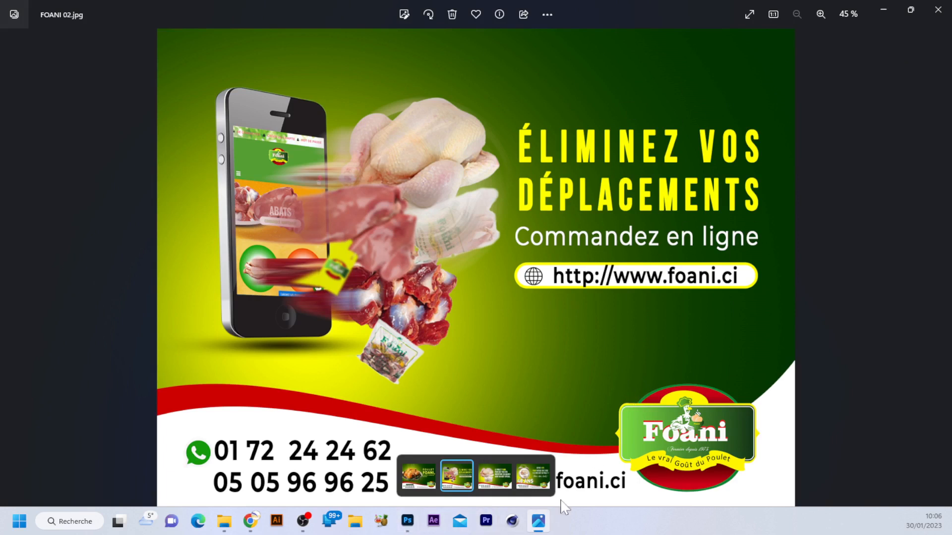
pyautogui.click(411, 524)
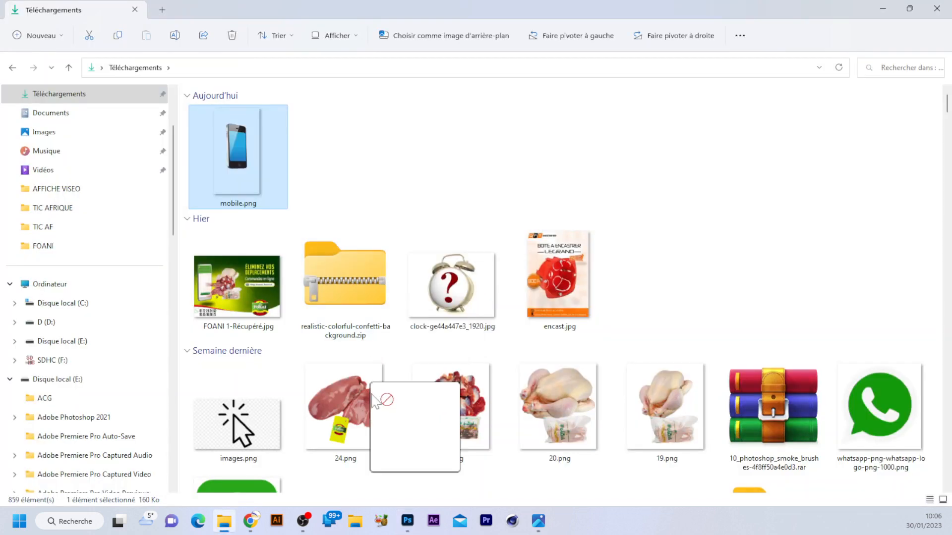
pyautogui.moveTo(389, 400); pyautogui.dragTo(340, 396)
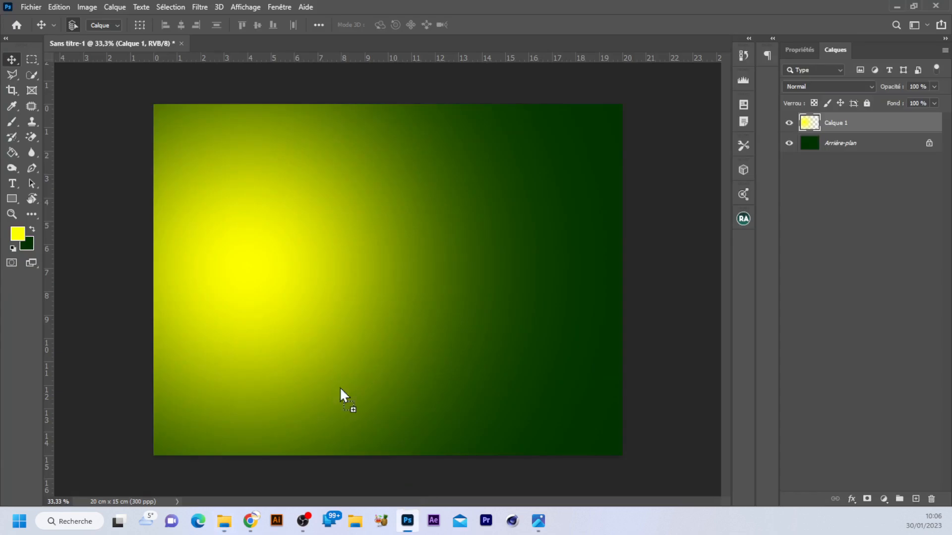
pyautogui.moveTo(311, 289); pyautogui.dragTo(410, 221)
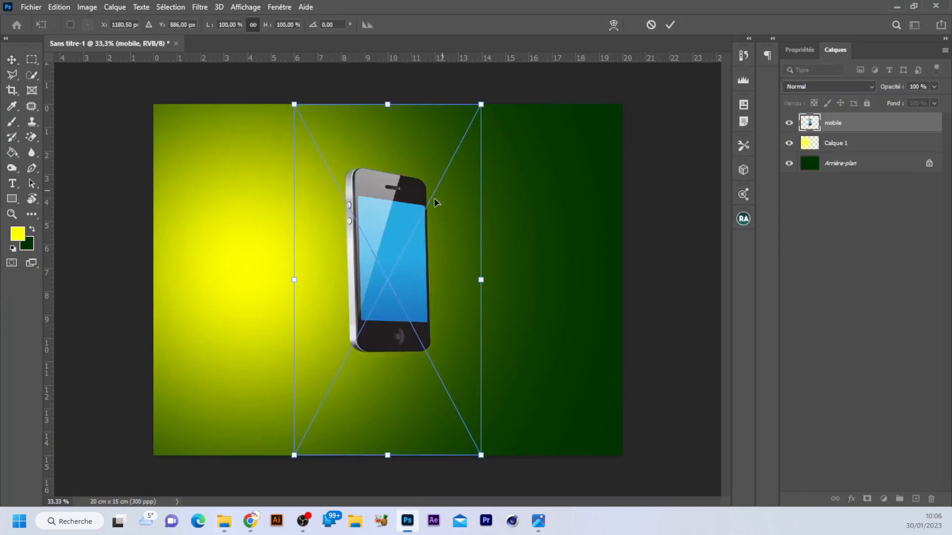
pyautogui.press('Return')
pyautogui.moveTo(390, 219); pyautogui.dragTo(251, 214)
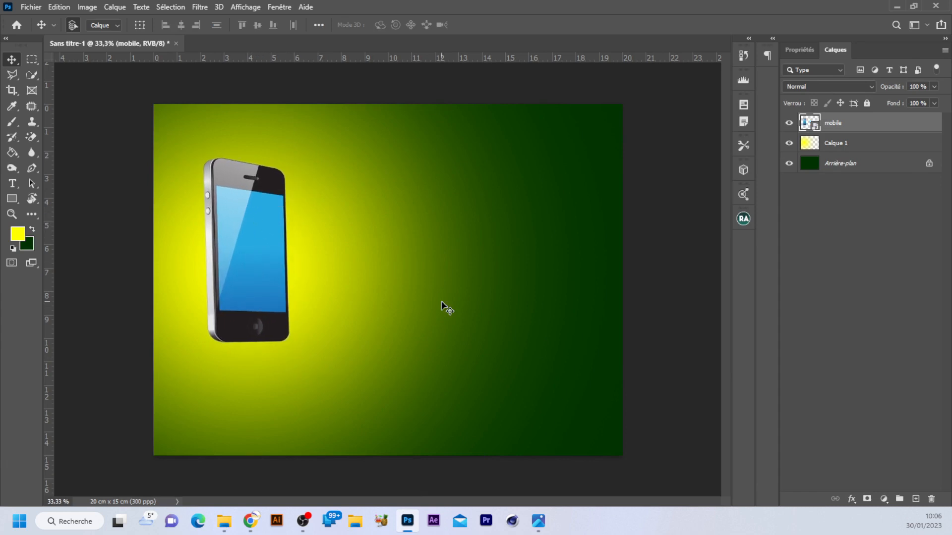
# Step: Compare the phone's screen content in FOANI 02.jpg with the foani.ci home page in Chrome
pyautogui.click(538, 521)
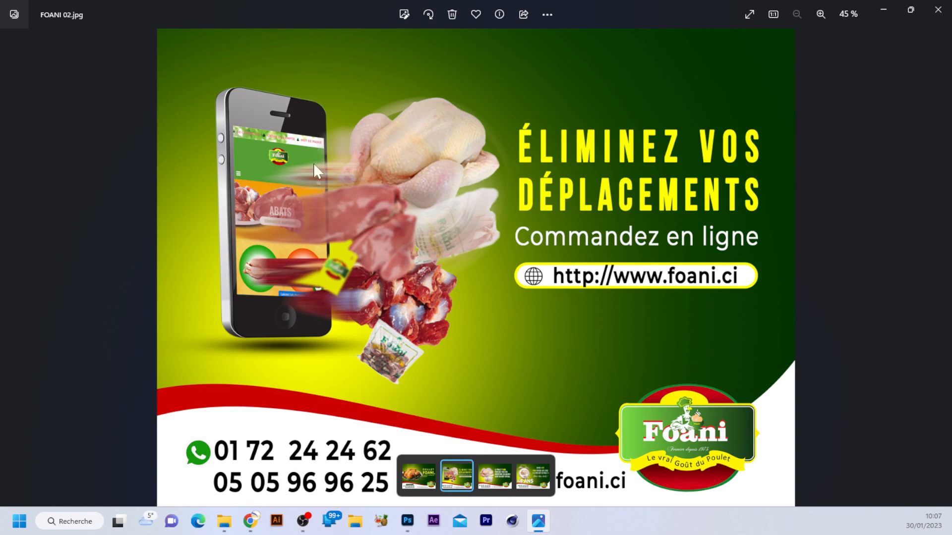
pyautogui.click(258, 529)
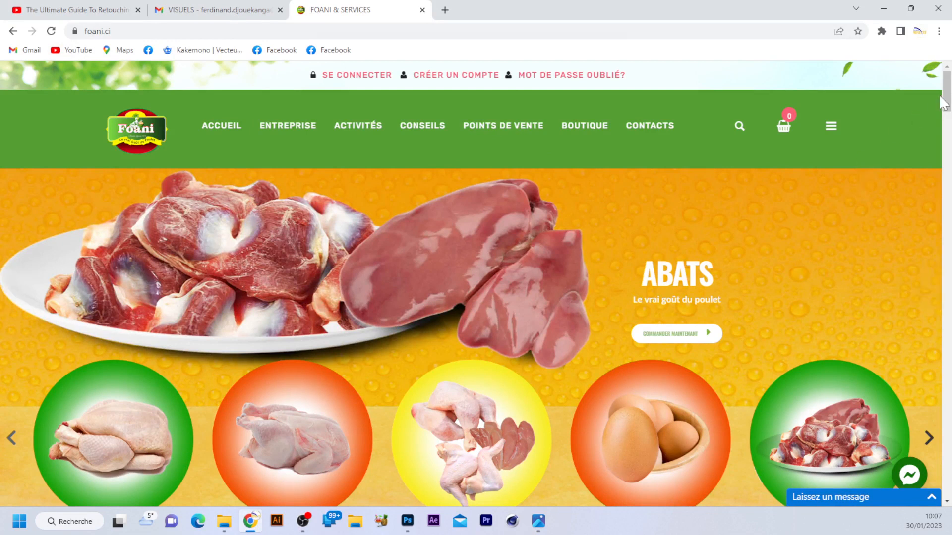
pyautogui.moveTo(947, 89)
pyautogui.mouseDown()
pyautogui.moveTo(948, 353)
pyautogui.moveTo(945, 94)
pyautogui.mouseUp()
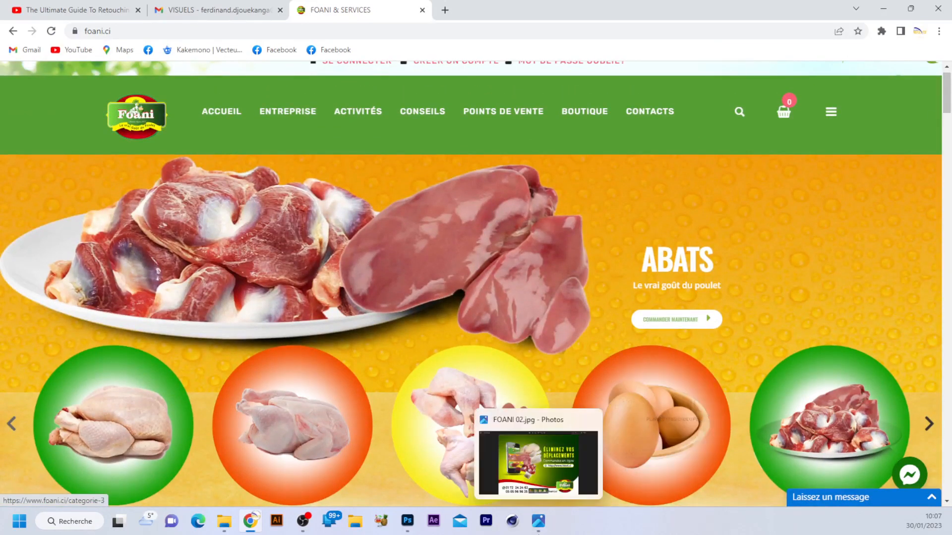
pyautogui.click(537, 462)
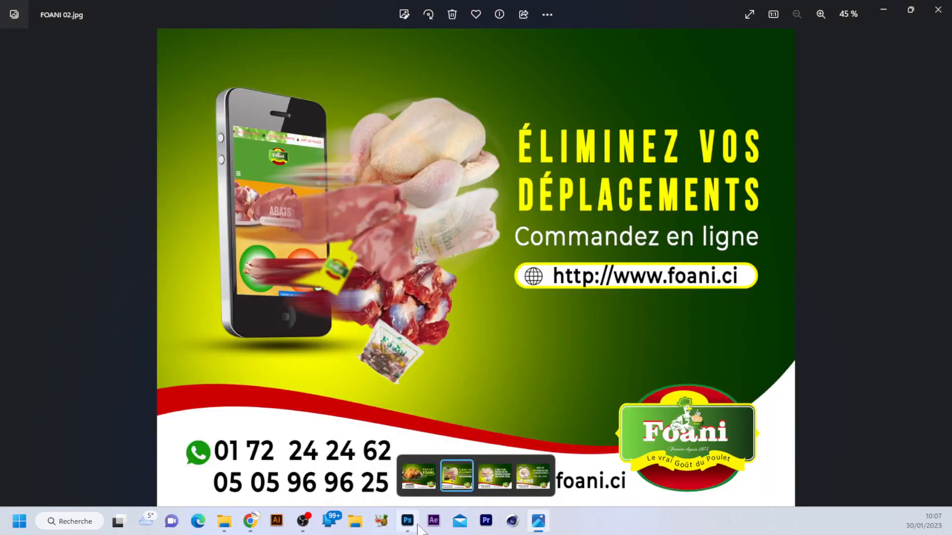
pyautogui.click(251, 521)
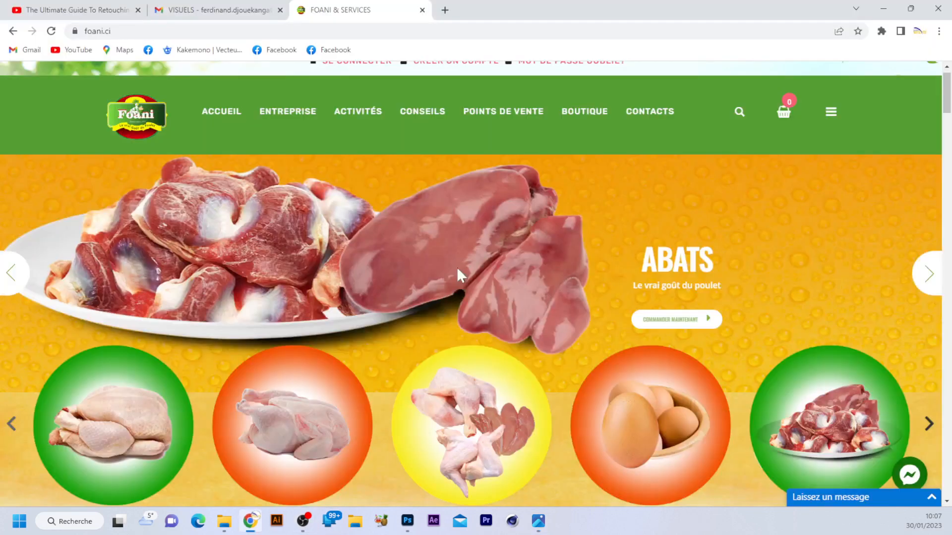
# Step: Shrink the foani.ci browser window to a phone-like width and capture its page area with a rectangular screen snip
pyautogui.click(914, 10)
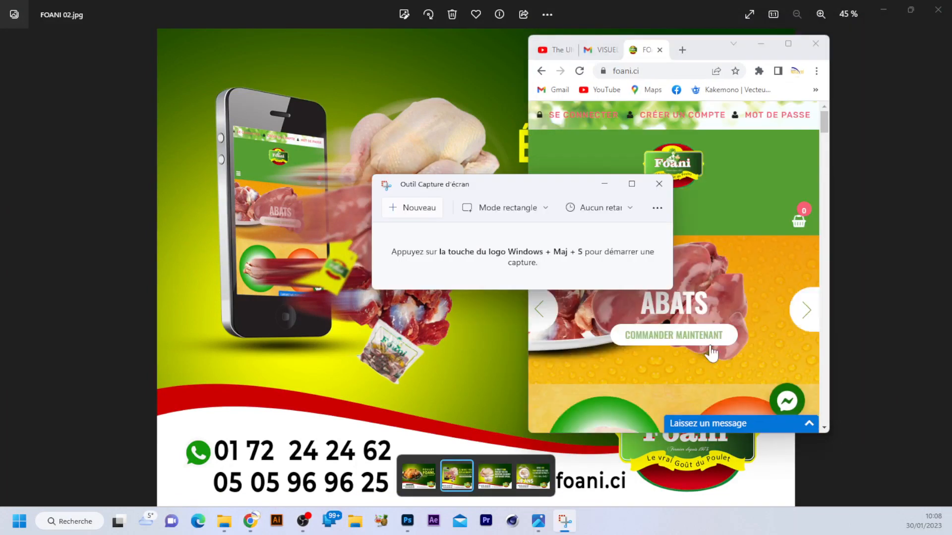
pyautogui.click(414, 212)
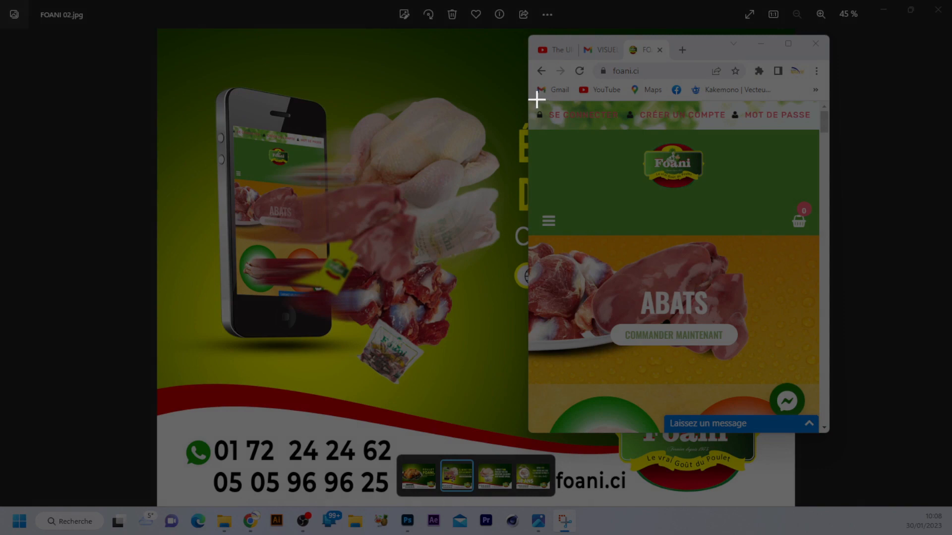
pyautogui.moveTo(558, 117); pyautogui.dragTo(808, 432)
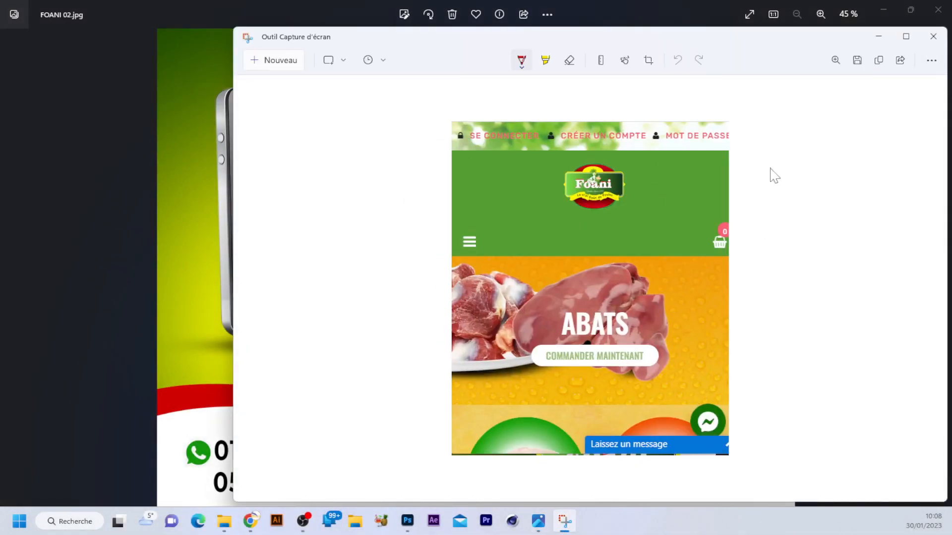
pyautogui.click(933, 37)
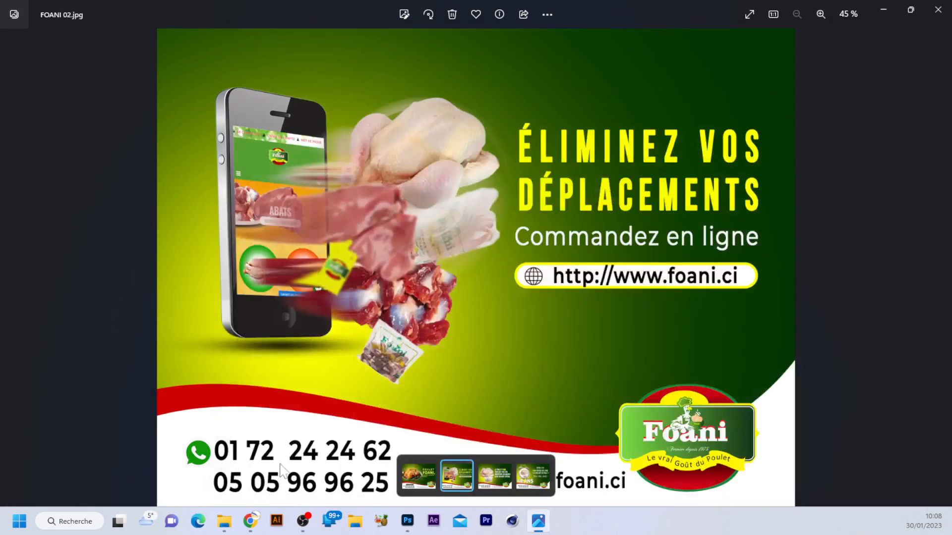
# Step: Place Capture d'écran 2023-01-28 214539.png from the Images folder into the Photoshop document
pyautogui.click(229, 530)
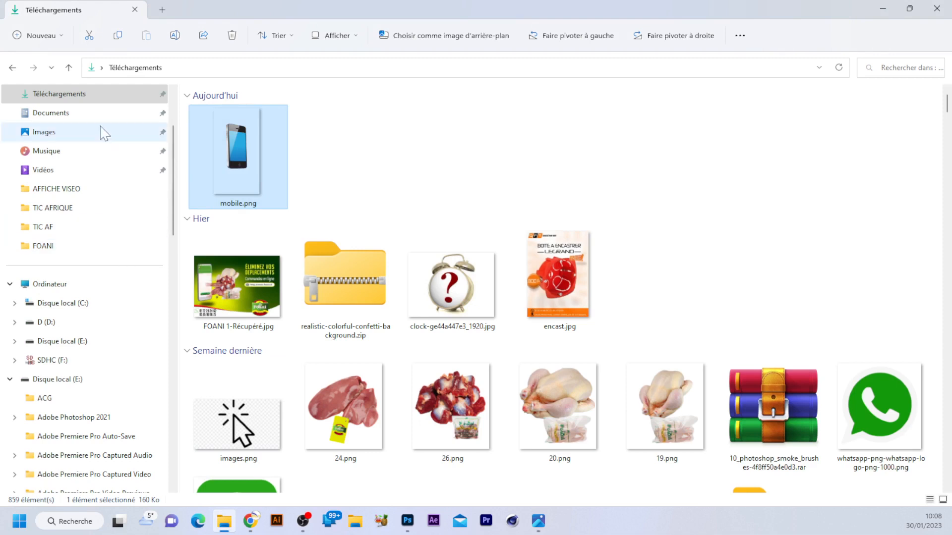
pyautogui.scroll(-2, 109, 316)
pyautogui.scroll(-3, 113, 295)
pyautogui.scroll(6, 159, 180)
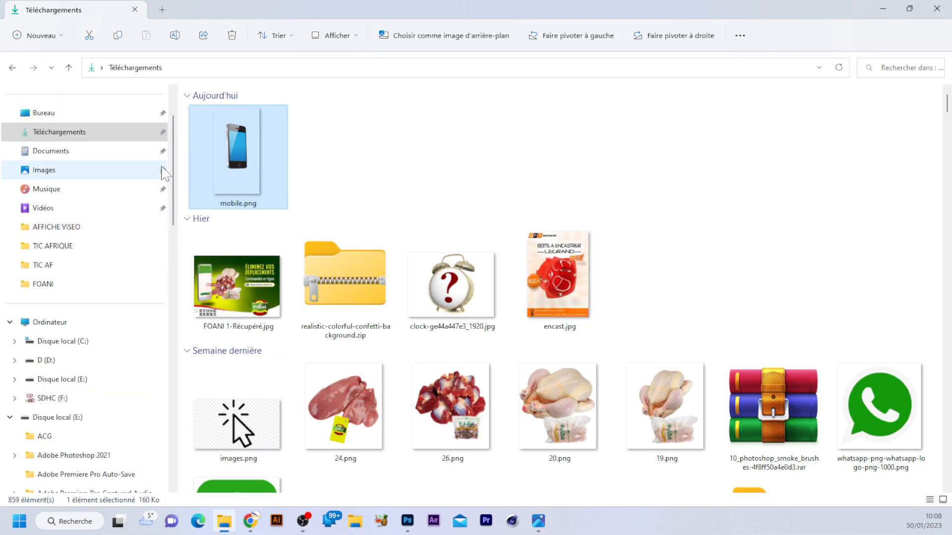
pyautogui.click(70, 176)
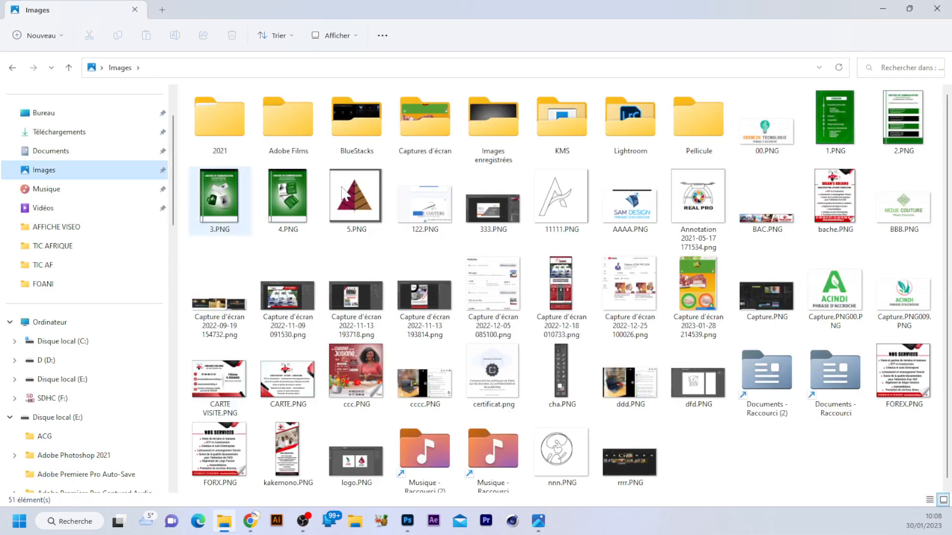
pyautogui.click(705, 282)
pyautogui.moveTo(710, 281); pyautogui.dragTo(433, 287)
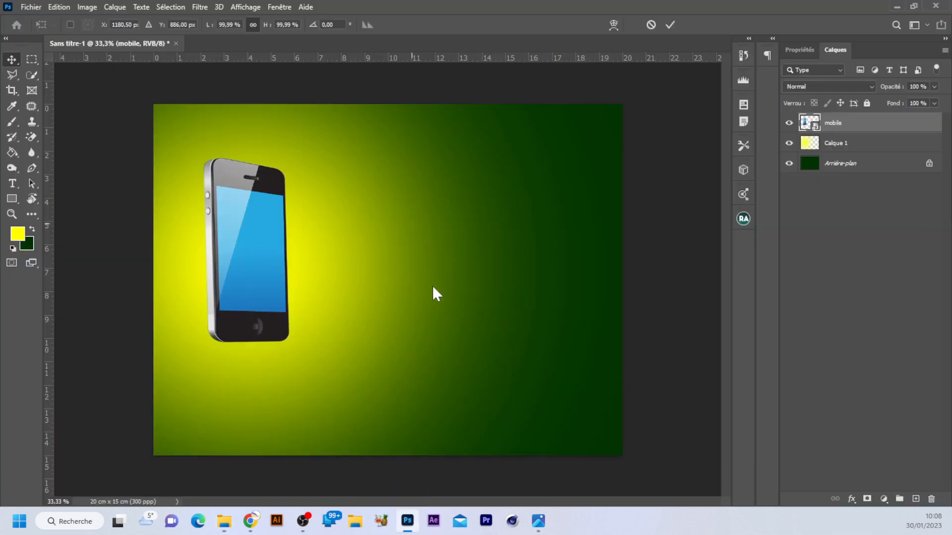
# Step: Confirm the placed foani.ci screenshot and position it beside the phone in the right half of the canvas
pyautogui.moveTo(406, 247); pyautogui.dragTo(497, 205)
pyautogui.click(671, 25)
pyautogui.moveTo(481, 139); pyautogui.dragTo(472, 204)
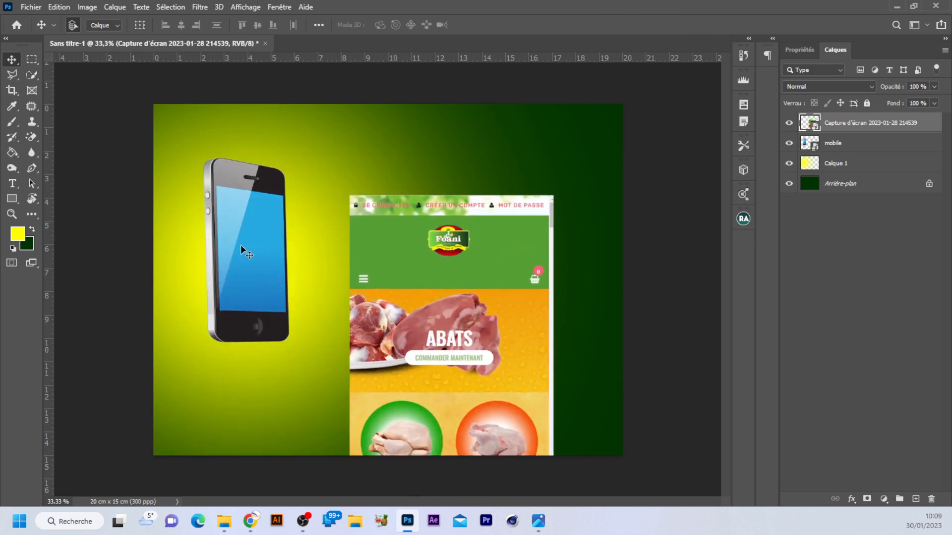
pyautogui.moveTo(492, 276); pyautogui.dragTo(553, 213)
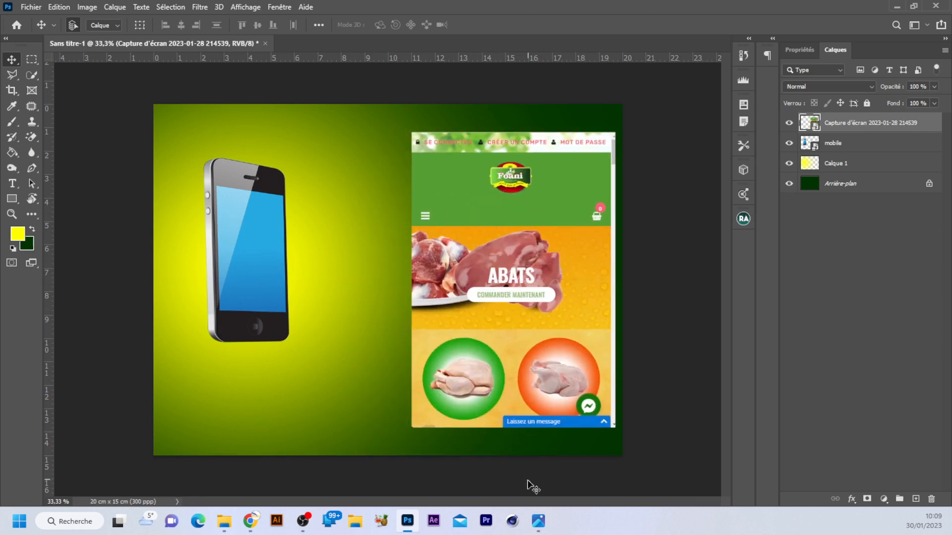
# Step: Check the phone's position in FOANI 02.jpg, then move the phone slightly up and to the right in Photoshop
pyautogui.click(539, 520)
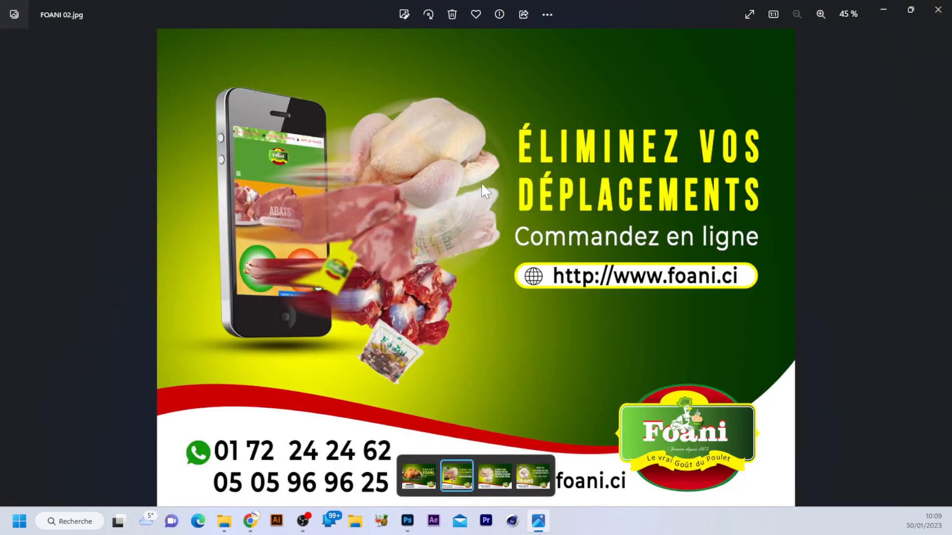
pyautogui.click(407, 520)
pyautogui.moveTo(275, 288); pyautogui.dragTo(258, 245)
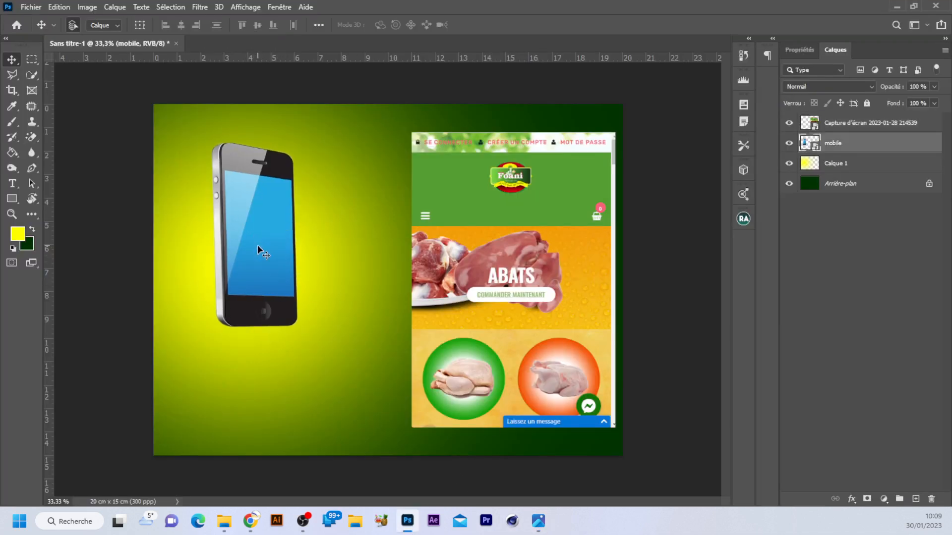
# Step: Scale the foani.ci screenshot to about 51% with Free Transform and lay it over the phone's screen
pyautogui.moveTo(541, 204); pyautogui.dragTo(405, 216)
pyautogui.hotkey('ctrl', 't')
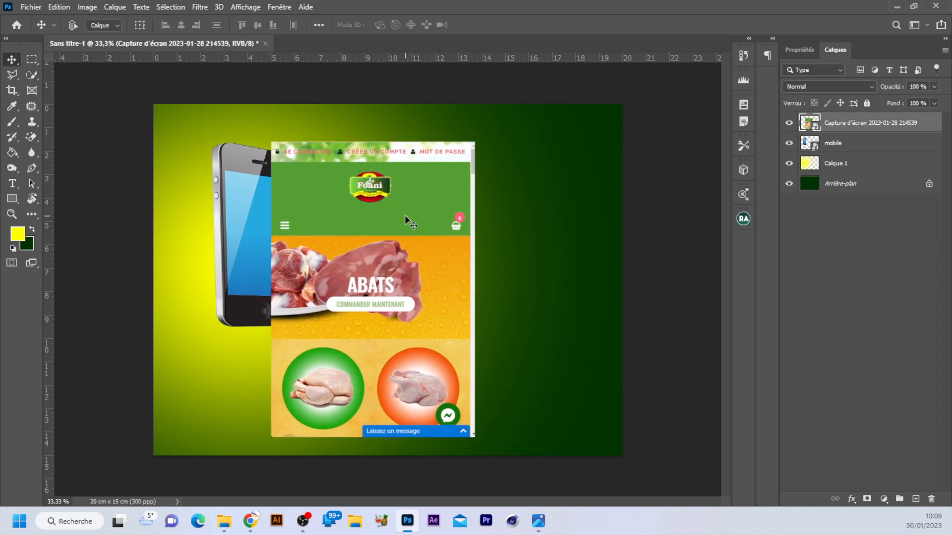
pyautogui.moveTo(475, 436); pyautogui.dragTo(374, 293)
pyautogui.moveTo(327, 171); pyautogui.dragTo(280, 193)
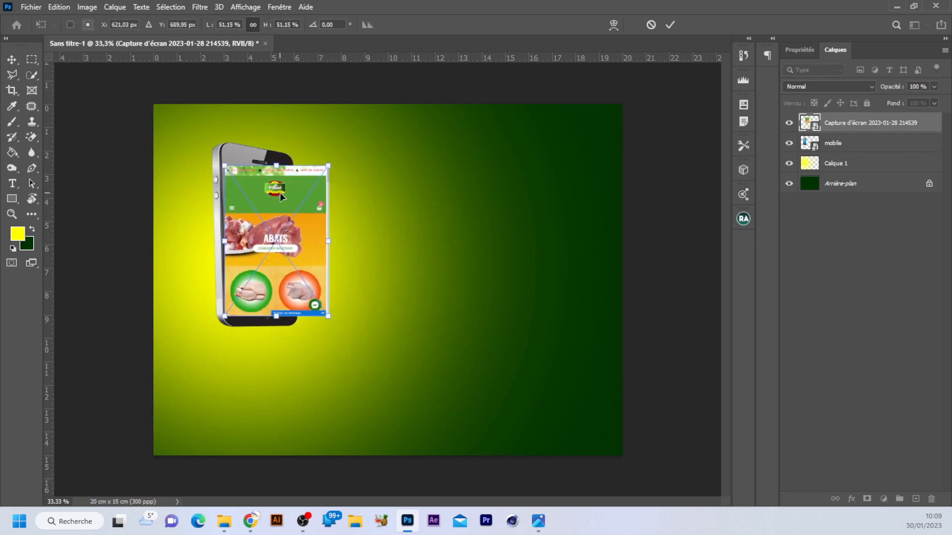
# Step: Reduce the screenshot to about 39% and align its upper-left corner with that of the phone's screen
pyautogui.hotkey('ctrl', '+')
pyautogui.hotkey('ctrl', '+')
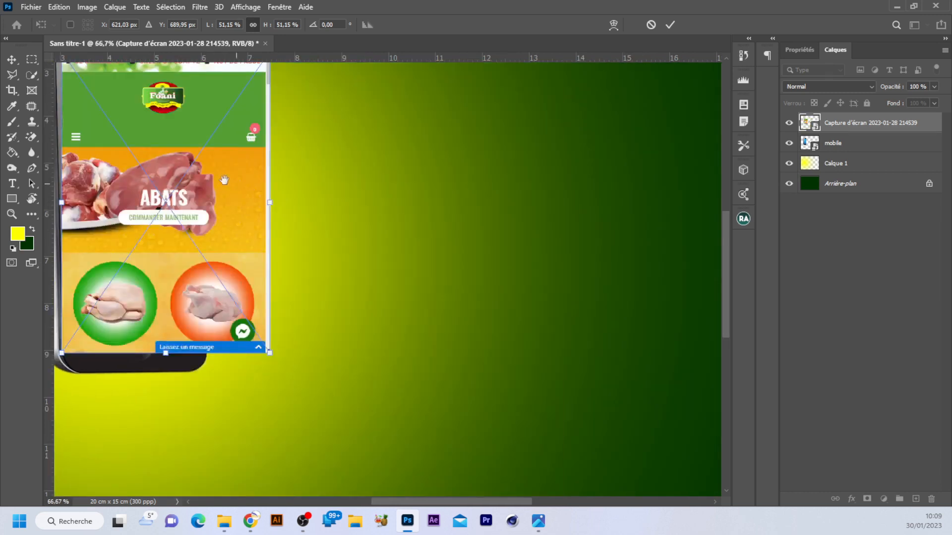
pyautogui.moveTo(224, 180); pyautogui.dragTo(523, 354)
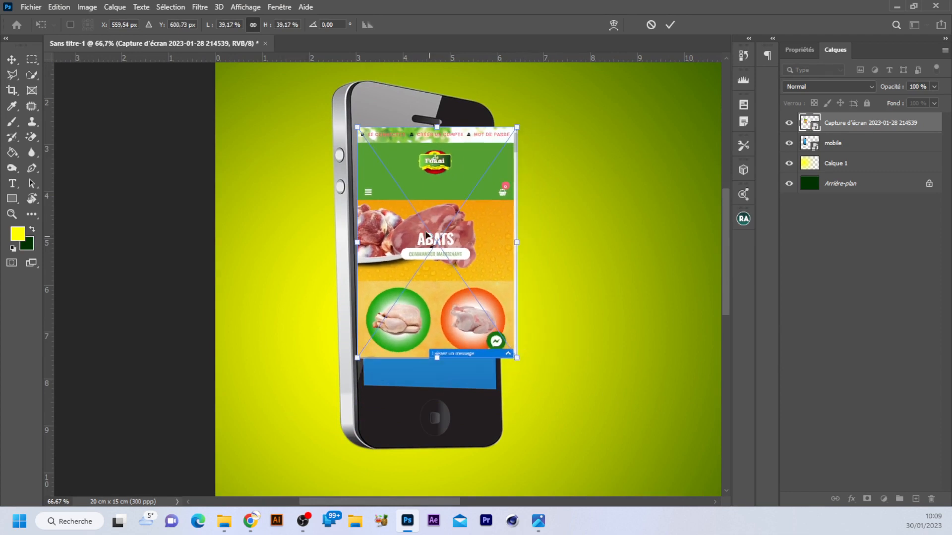
pyautogui.moveTo(389, 185)
pyautogui.mouseDown()
pyautogui.moveTo(394, 197)
pyautogui.moveTo(386, 197)
pyautogui.mouseUp()
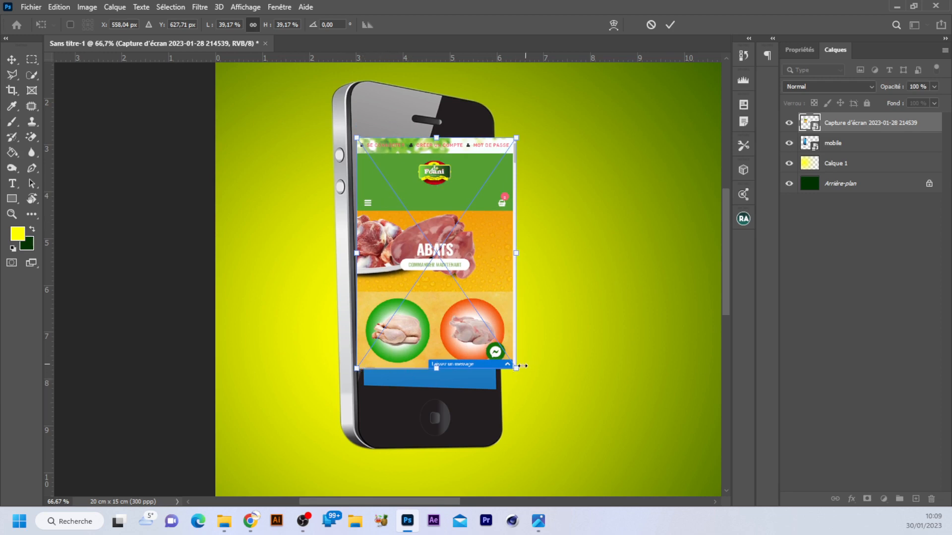
# Step: Distort the foani.ci screenshot by its corners so that it follows the perspective of the phone's screen
pyautogui.moveTo(515, 368)
pyautogui.mouseDown()
pyautogui.moveTo(538, 375)
pyautogui.moveTo(520, 369)
pyautogui.mouseUp()
pyautogui.moveTo(516, 369); pyautogui.dragTo(516, 368)
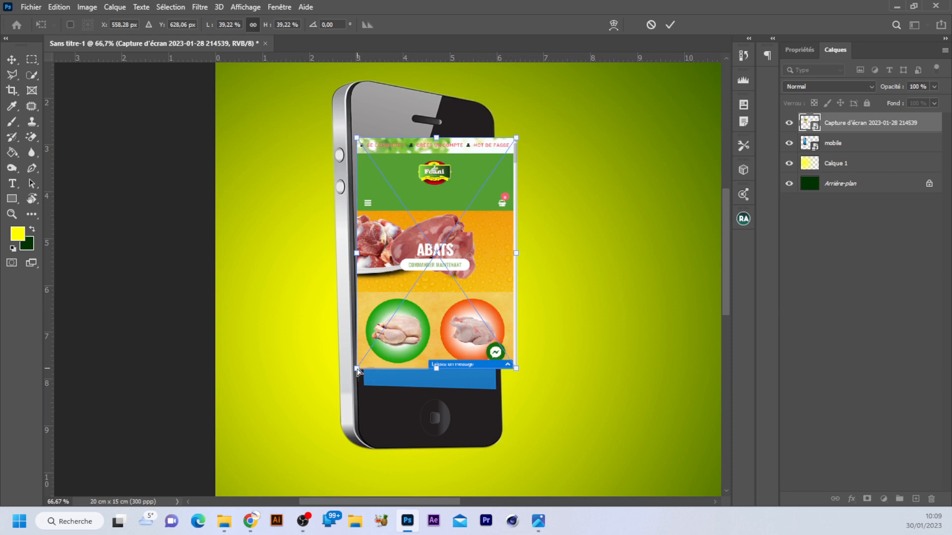
pyautogui.moveTo(356, 369); pyautogui.dragTo(365, 388)
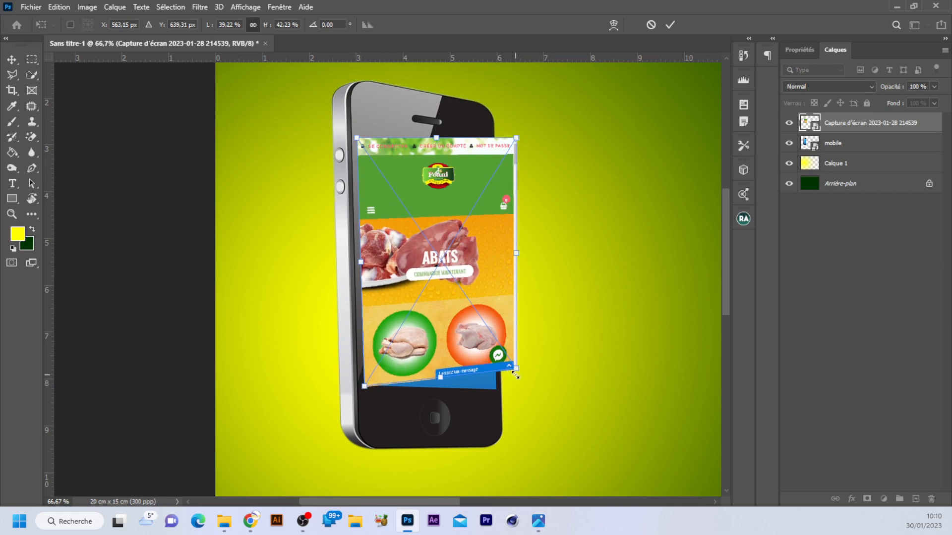
pyautogui.moveTo(517, 372); pyautogui.dragTo(497, 391)
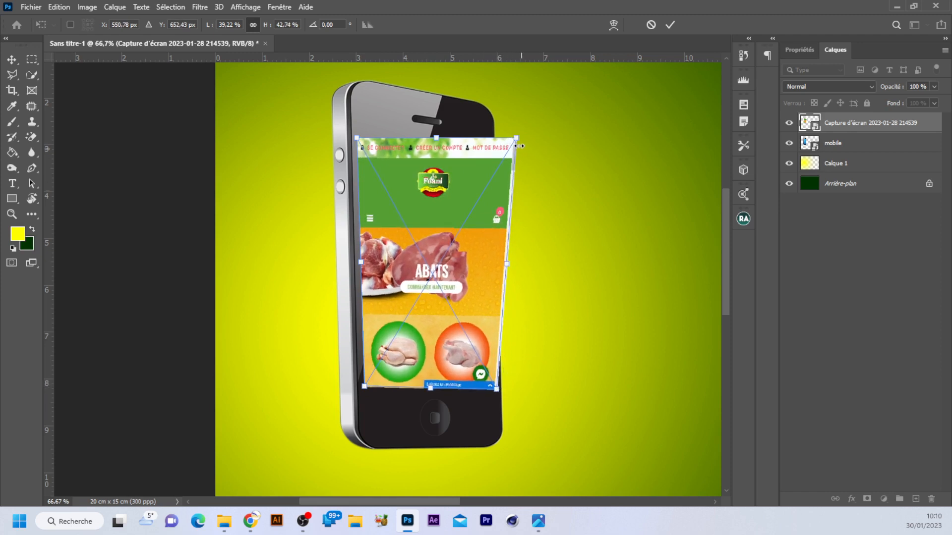
pyautogui.moveTo(517, 141); pyautogui.dragTo(489, 155)
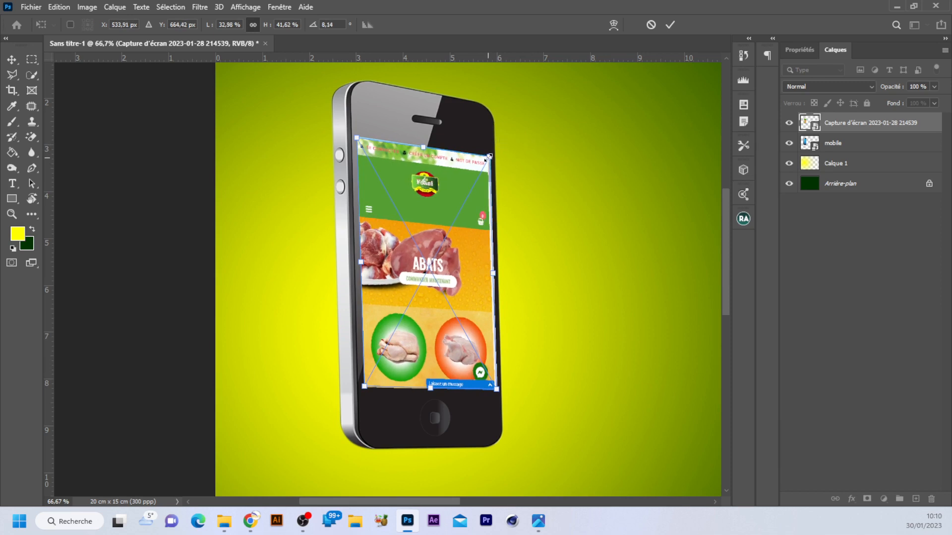
# Step: Fine-tune the screenshot's upper corners against the edges of the phone's screen and confirm the transformation
pyautogui.hotkey('ctrl', '+')
pyautogui.hotkey('ctrl', '+')
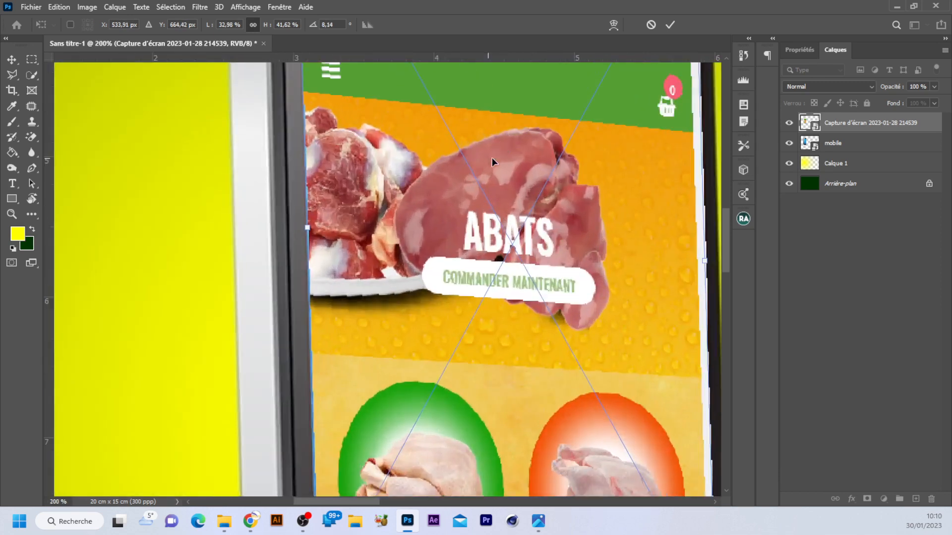
pyautogui.moveTo(724, 238); pyautogui.dragTo(724, 193)
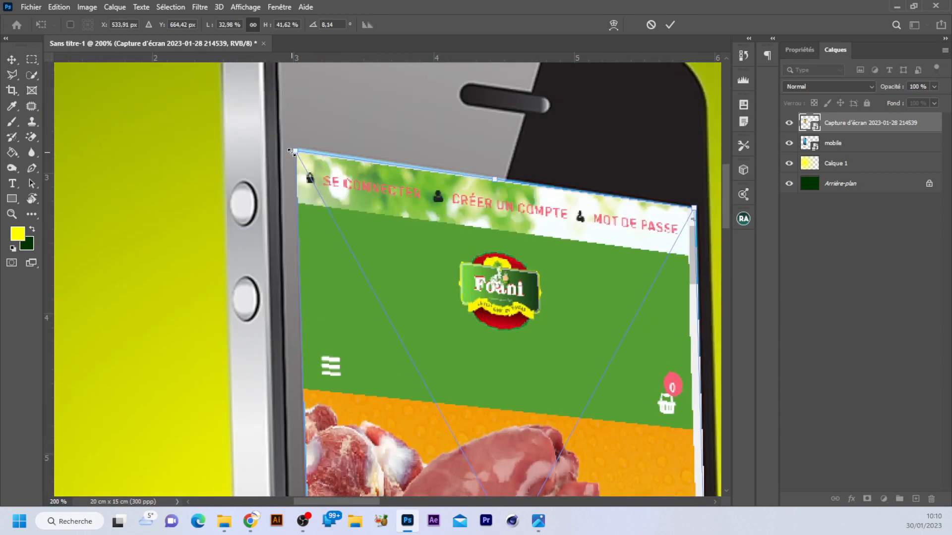
pyautogui.moveTo(296, 153); pyautogui.dragTo(303, 155)
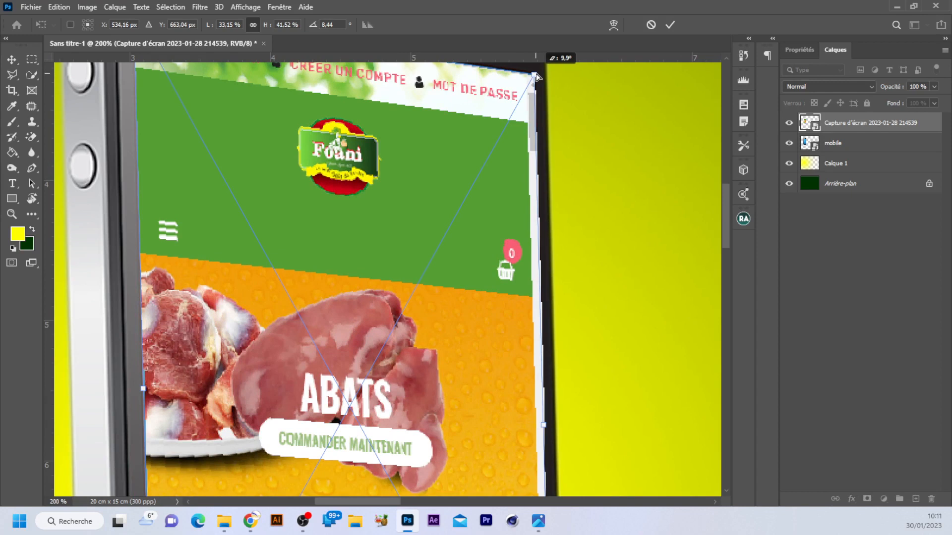
pyautogui.moveTo(536, 76); pyautogui.dragTo(537, 76)
pyautogui.press('Return')
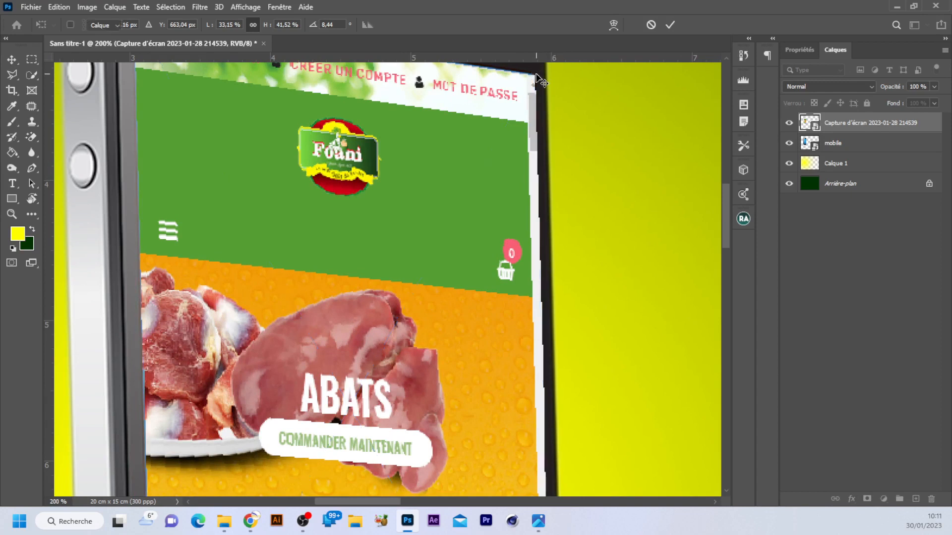
# Step: View the whole composition and check the shadow beneath the phone in FOANI 02.jpg, returning to Photoshop
pyautogui.hotkey('ctrl', '-')
pyautogui.hotkey('ctrl', '-')
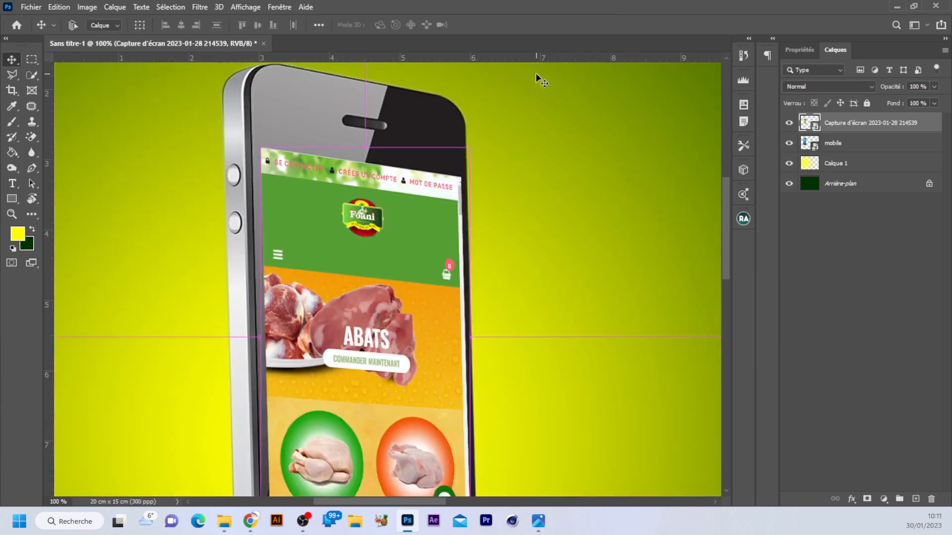
pyautogui.hotkey('ctrl', '-')
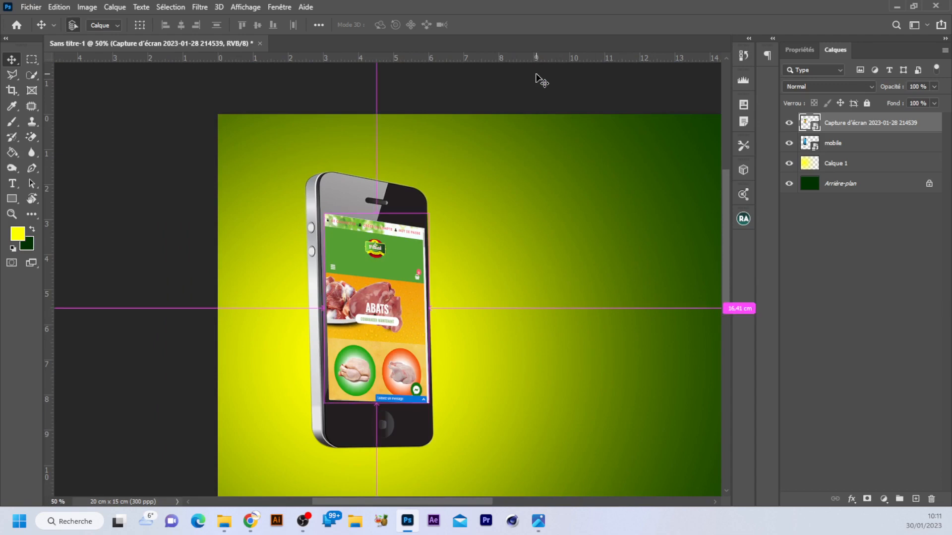
pyautogui.hotkey('ctrl', '-')
pyautogui.press('ctrl')
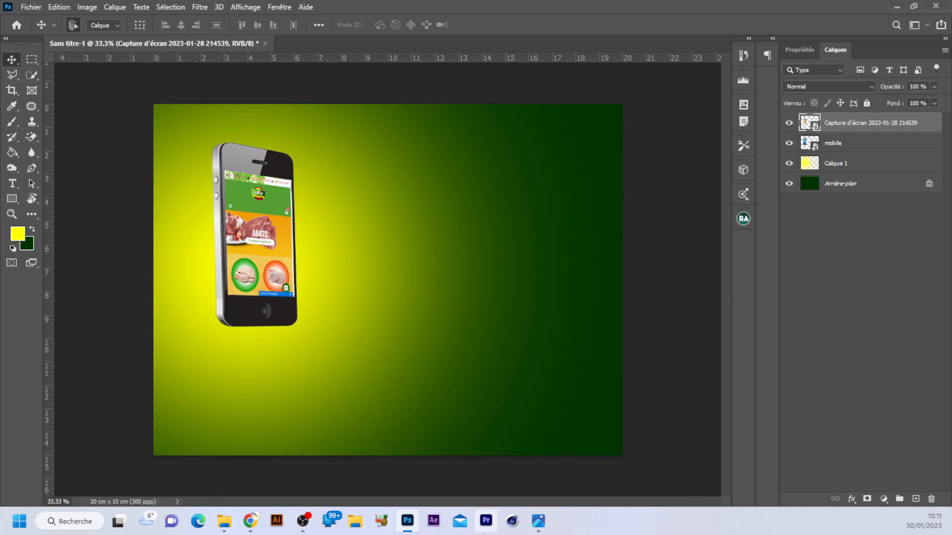
pyautogui.click(541, 526)
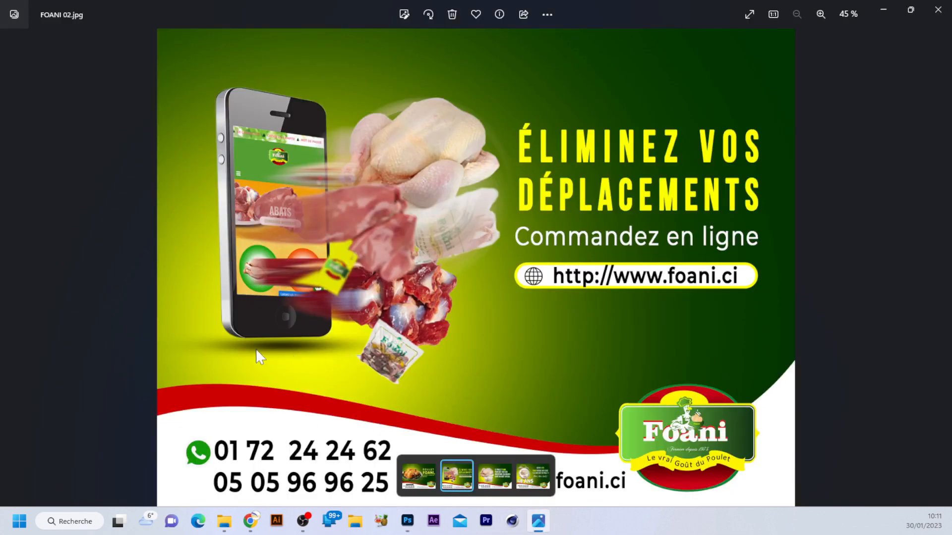
pyautogui.click(410, 529)
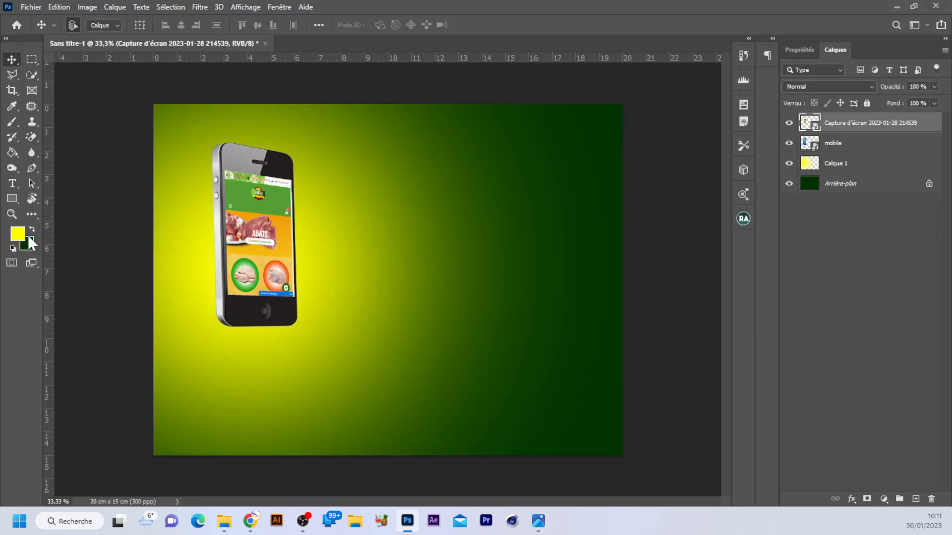
# Step: Set the foreground colour to black for the Brush tool and add a new layer above the screenshot
pyautogui.click(18, 234)
pyautogui.moveTo(368, 302); pyautogui.dragTo(384, 300)
pyautogui.click(620, 150)
pyautogui.press('b')
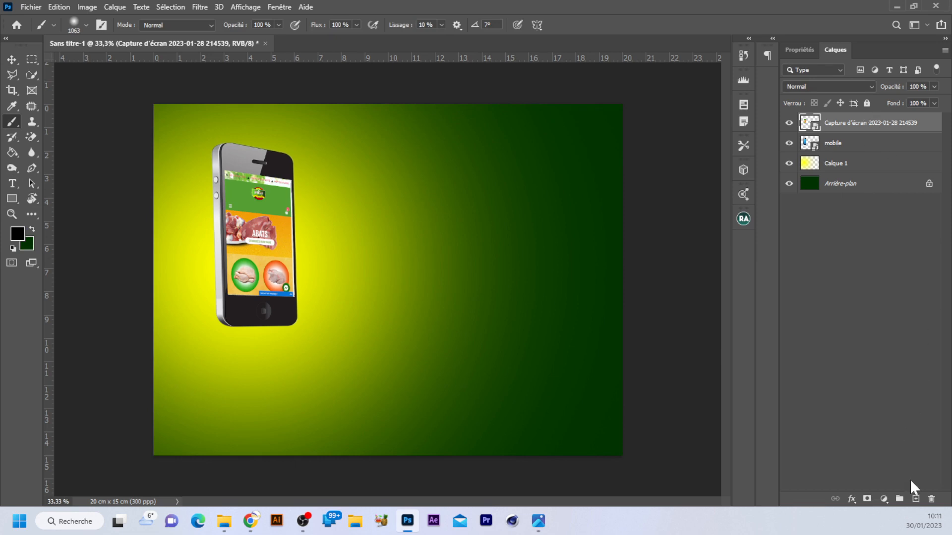
pyautogui.click(916, 500)
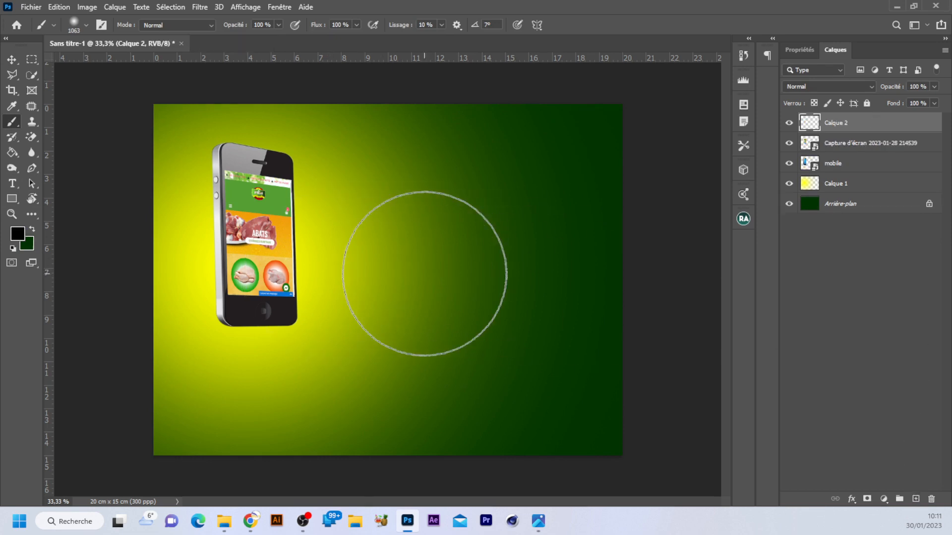
# Step: Reduce the soft round brush to 157 px and paint one black dot beside the phone's lower right corner
pyautogui.rightClick(419, 268)
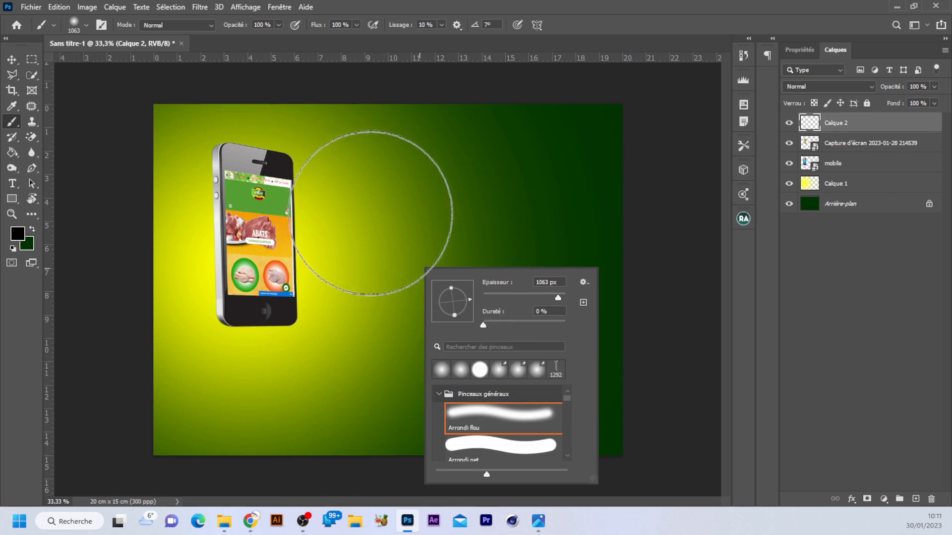
pyautogui.moveTo(392, 214); pyautogui.dragTo(298, 219)
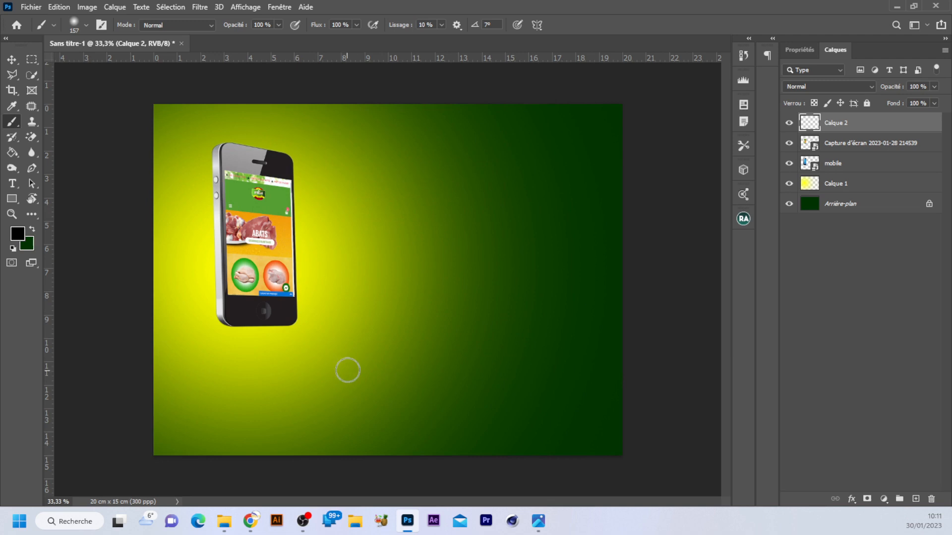
pyautogui.click(338, 333)
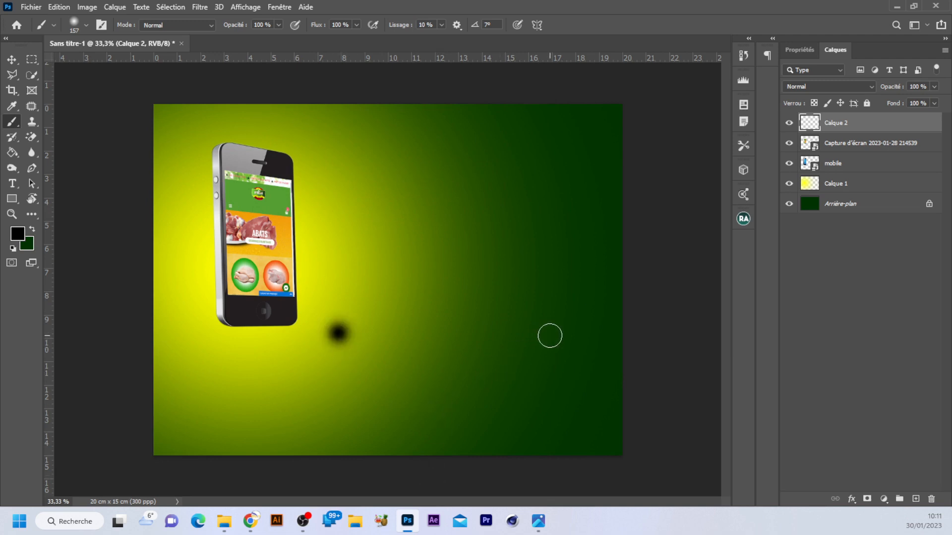
# Step: Flatten the black dot to about 26% height with Free Transform, widen it and place it beneath the phone as a shadow
pyautogui.hotkey('ctrl', 't')
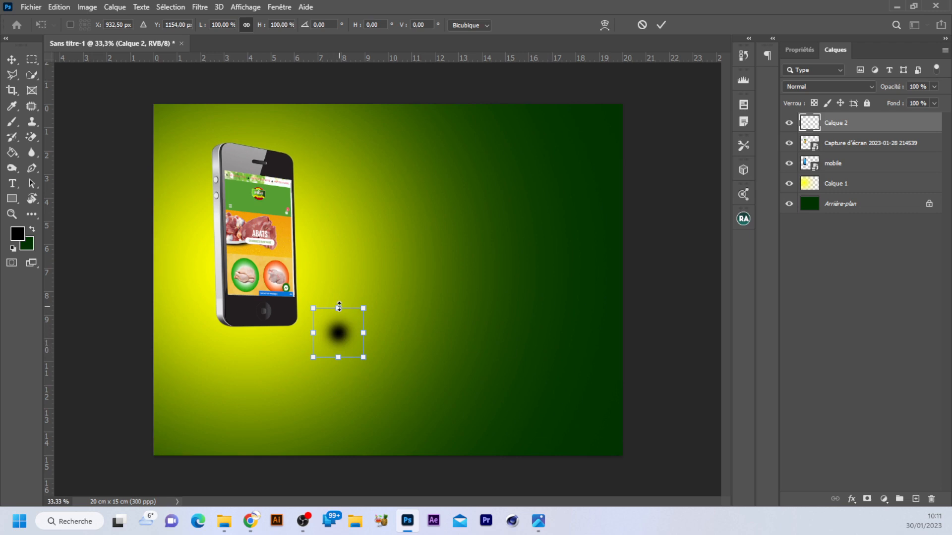
pyautogui.moveTo(339, 307); pyautogui.dragTo(337, 344)
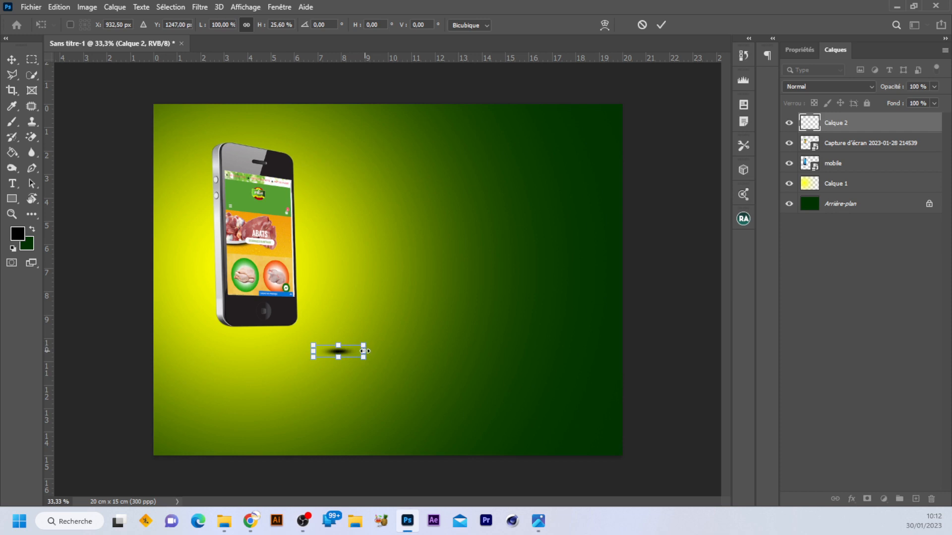
pyautogui.moveTo(364, 351); pyautogui.dragTo(461, 351)
pyautogui.moveTo(388, 338); pyautogui.dragTo(269, 333)
pyautogui.press('Return')
pyautogui.press('b')
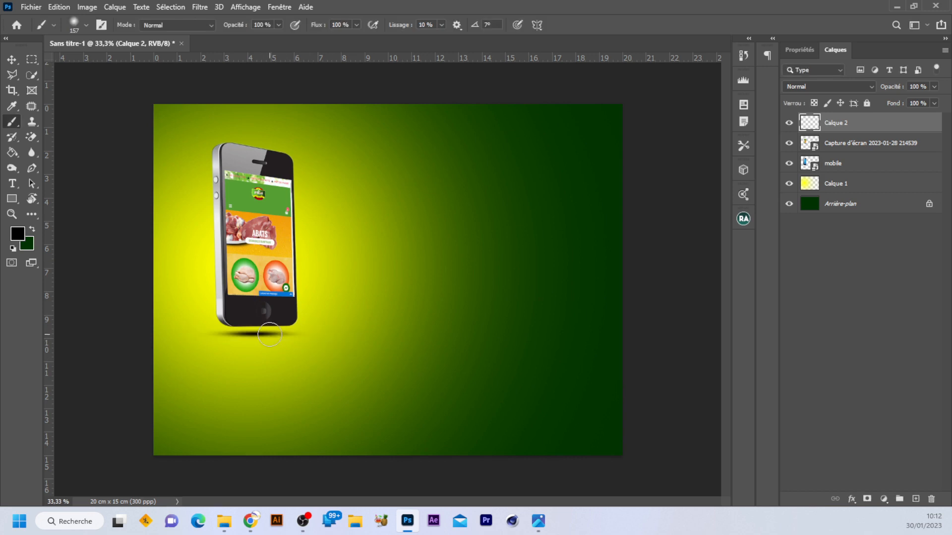
# Step: Scale the shadow down slightly and centre it under the phone's bottom edge
pyautogui.hotkey('ctrl', 't')
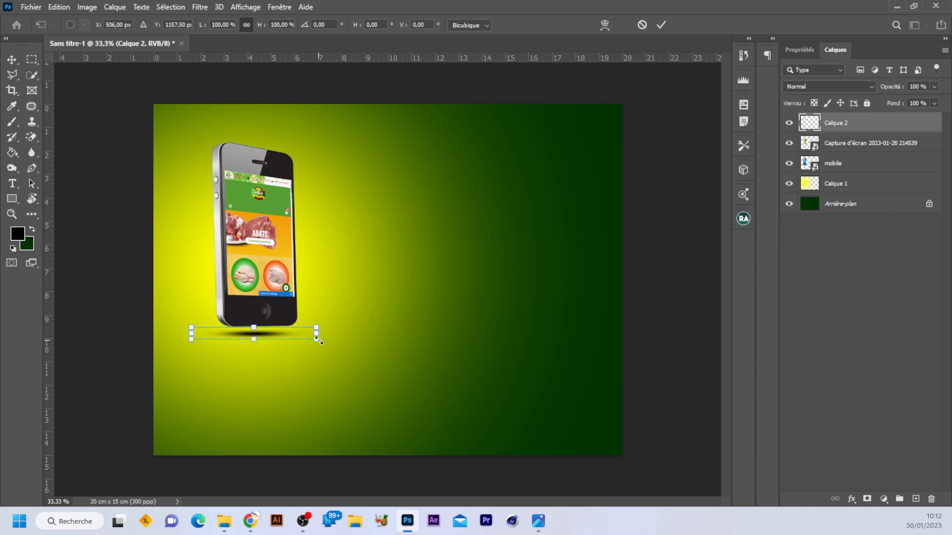
pyautogui.moveTo(317, 339); pyautogui.dragTo(297, 338)
pyautogui.press('Return')
pyautogui.press('b')
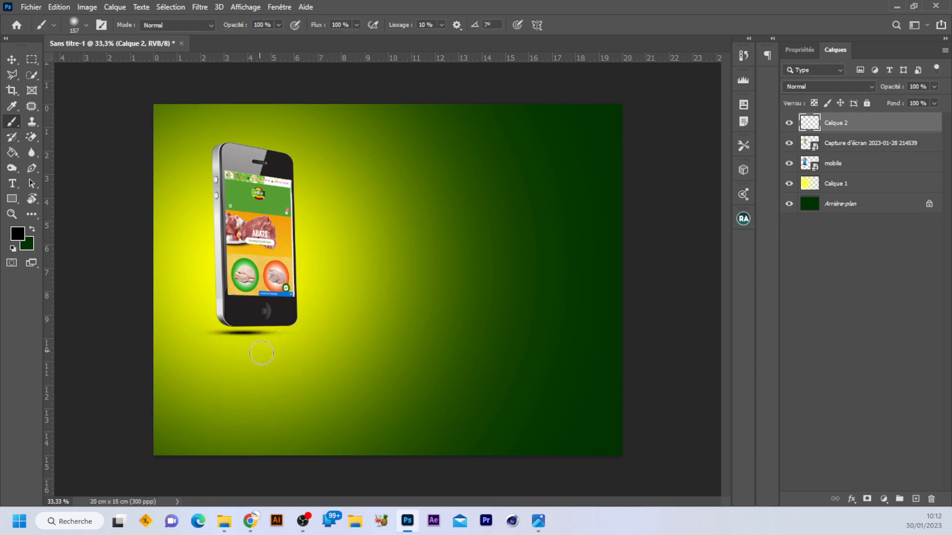
pyautogui.press('v')
pyautogui.moveTo(241, 338); pyautogui.dragTo(263, 346)
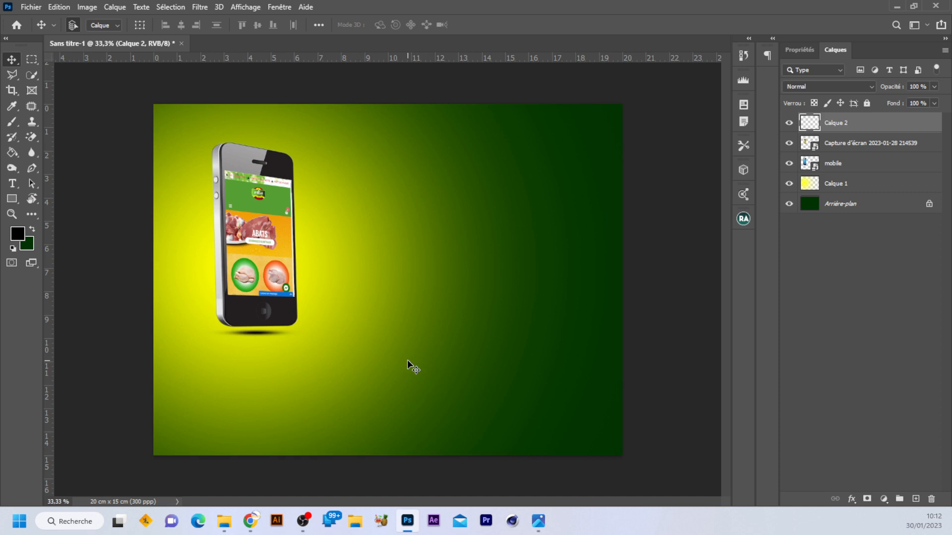
# Step: Examine the meat products in FOANI 02.jpg and browse the chicken product images on foani.ci in the maximized Chrome window
pyautogui.click(538, 521)
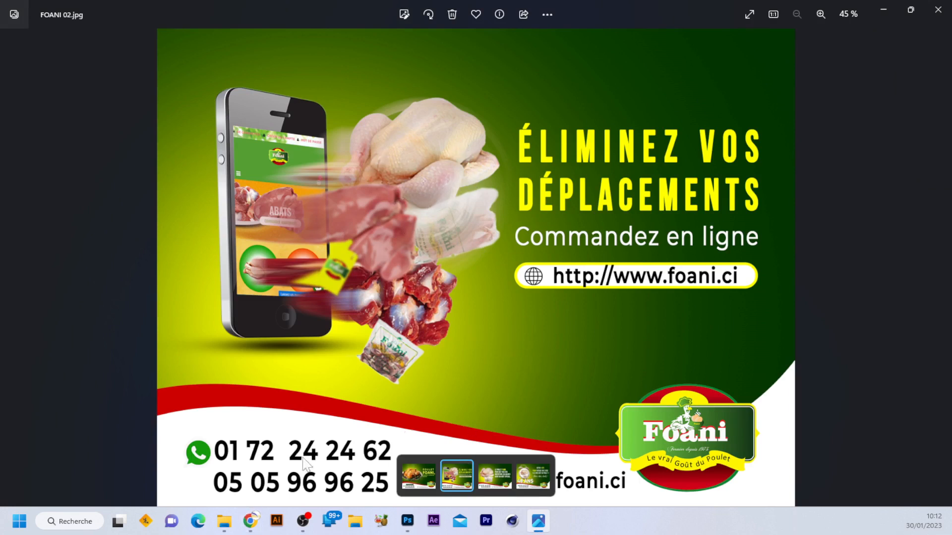
pyautogui.click(251, 522)
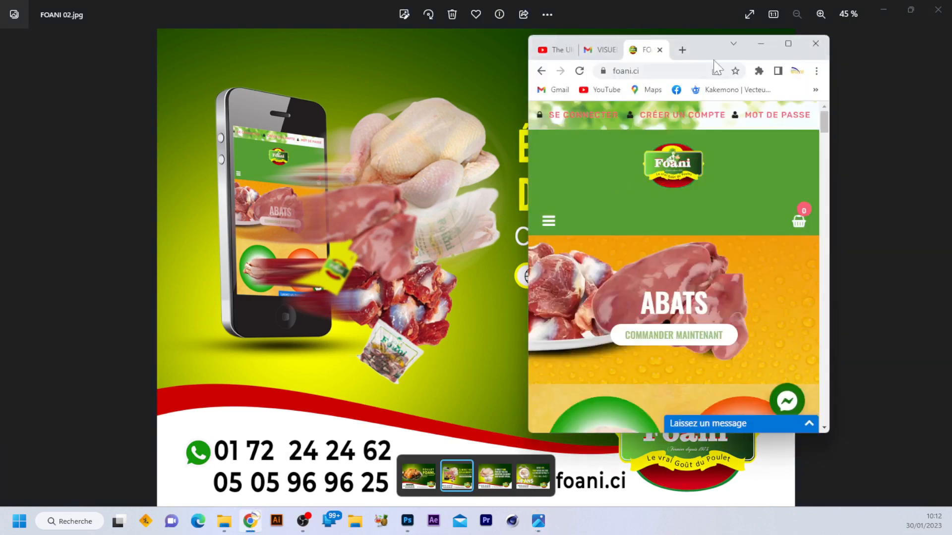
pyautogui.click(788, 45)
pyautogui.scroll(-8, 389, 262)
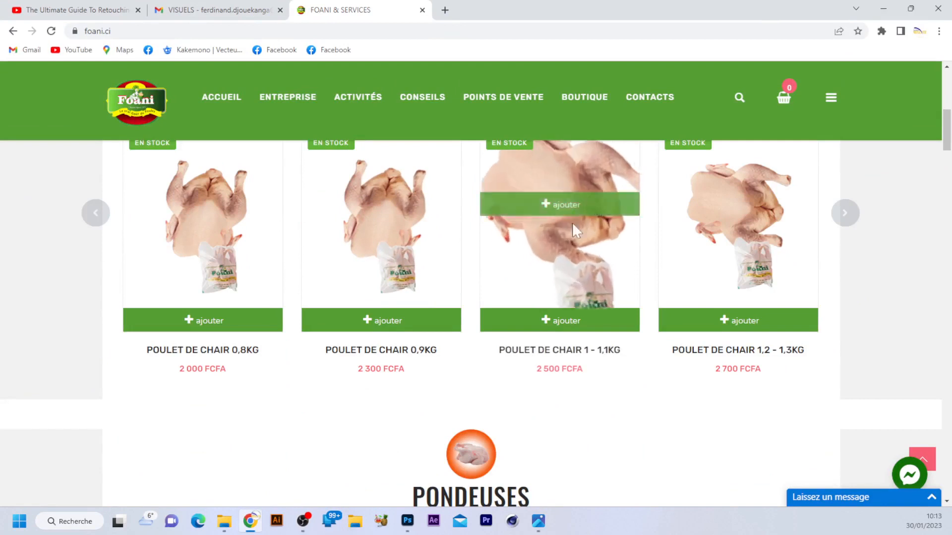
pyautogui.rightClick(565, 239)
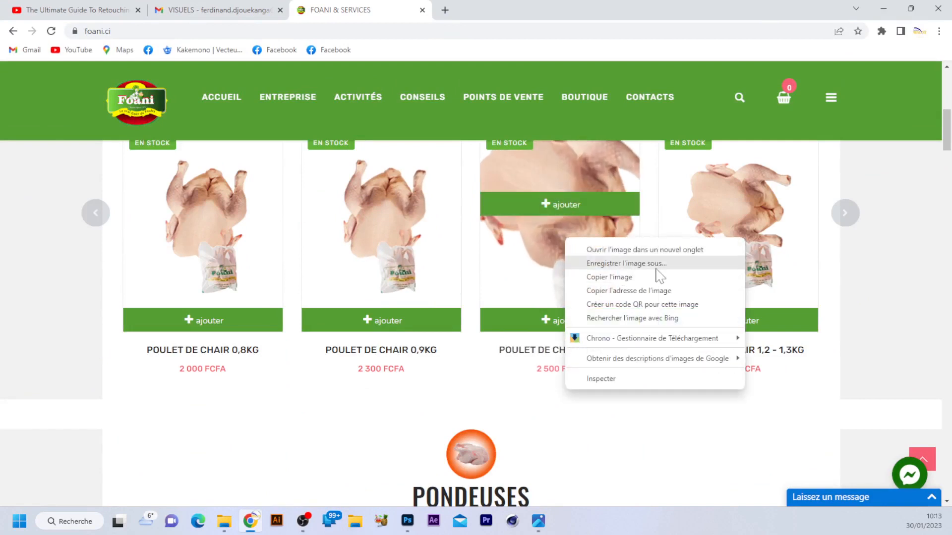
pyautogui.click(711, 278)
pyautogui.scroll(-7, 730, 425)
pyautogui.scroll(-3, 609, 315)
pyautogui.scroll(4, 623, 315)
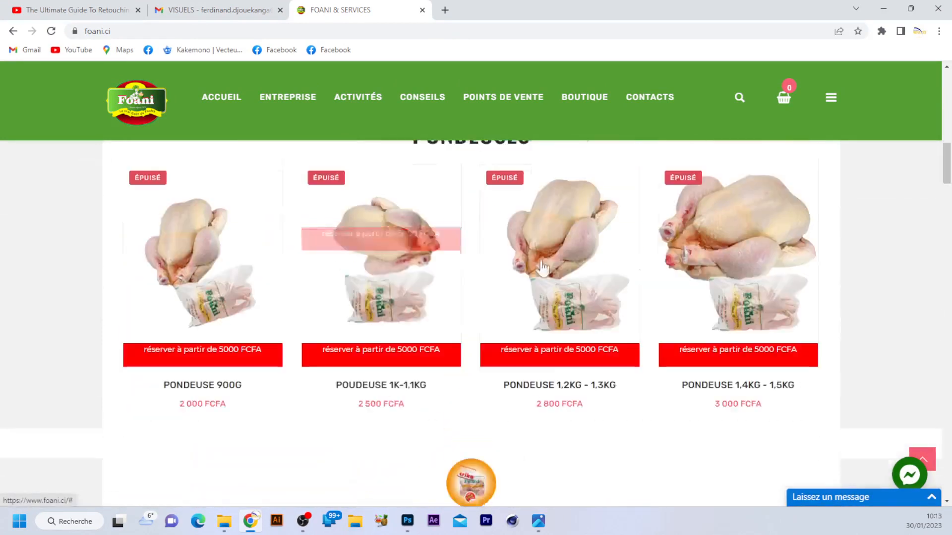
pyautogui.scroll(-10, 507, 340)
pyautogui.scroll(6, 627, 351)
pyautogui.click(882, 9)
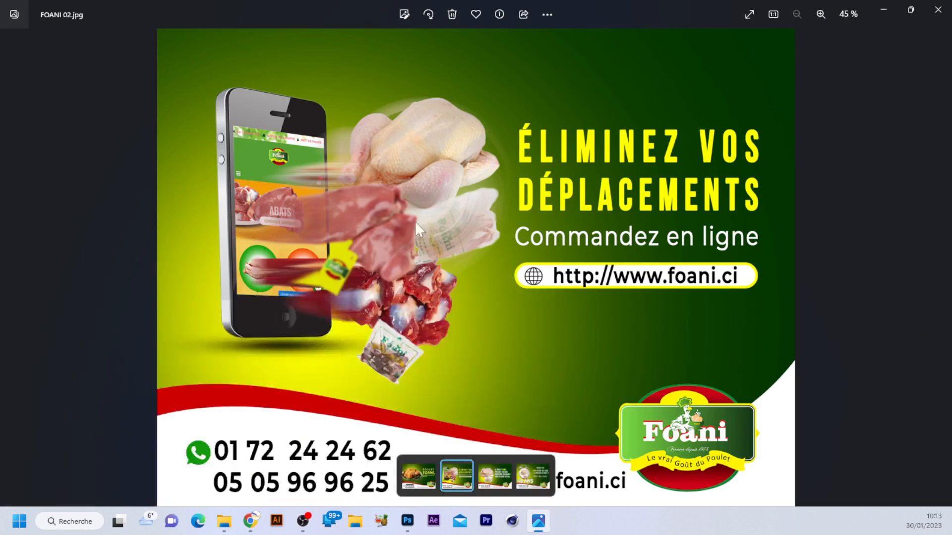
# Step: Select 24.png, 26.png and 20.png in the Téléchargements folder and place them in the Photoshop document
pyautogui.click(224, 520)
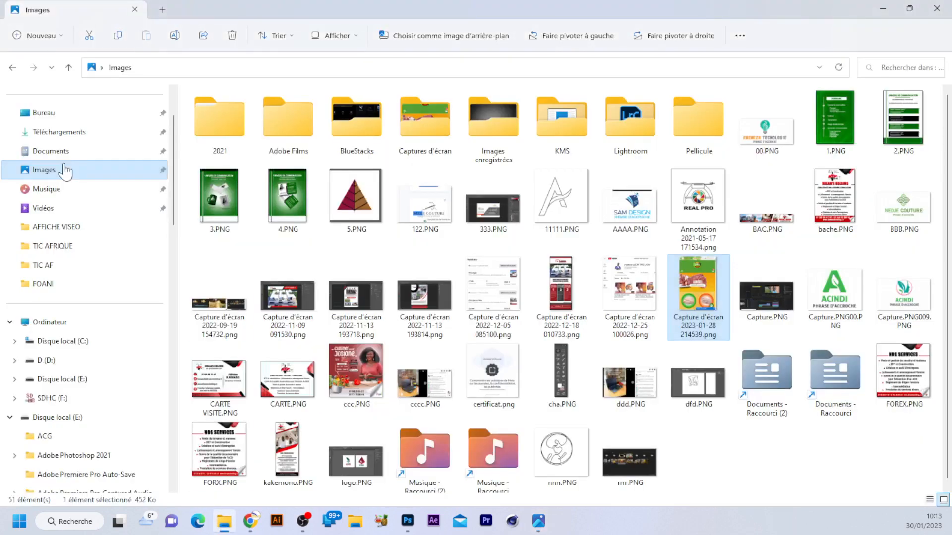
pyautogui.click(66, 134)
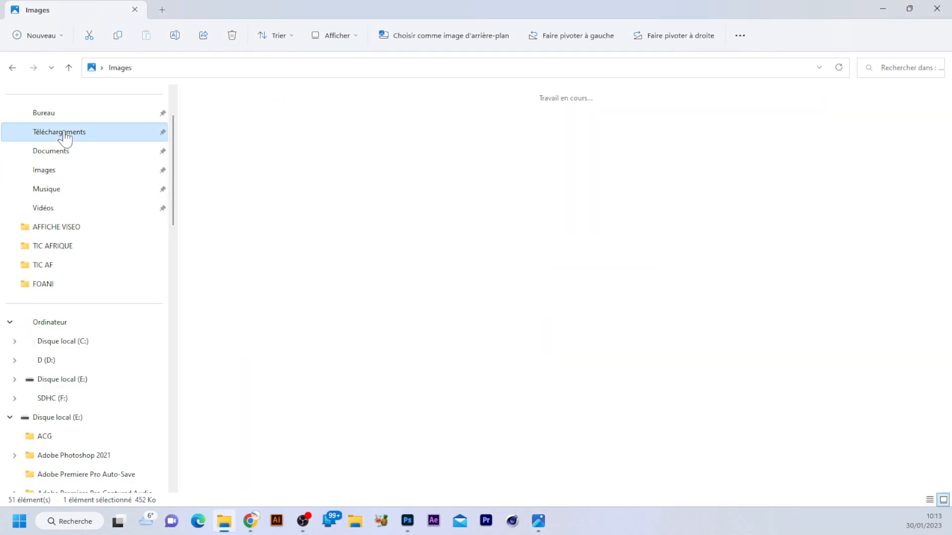
pyautogui.scroll(-5, 436, 292)
pyautogui.click(390, 184)
pyautogui.click(476, 194)
pyautogui.click(367, 193)
pyautogui.keyDown('ctrl'); pyautogui.click(461, 193); pyautogui.keyUp('ctrl')
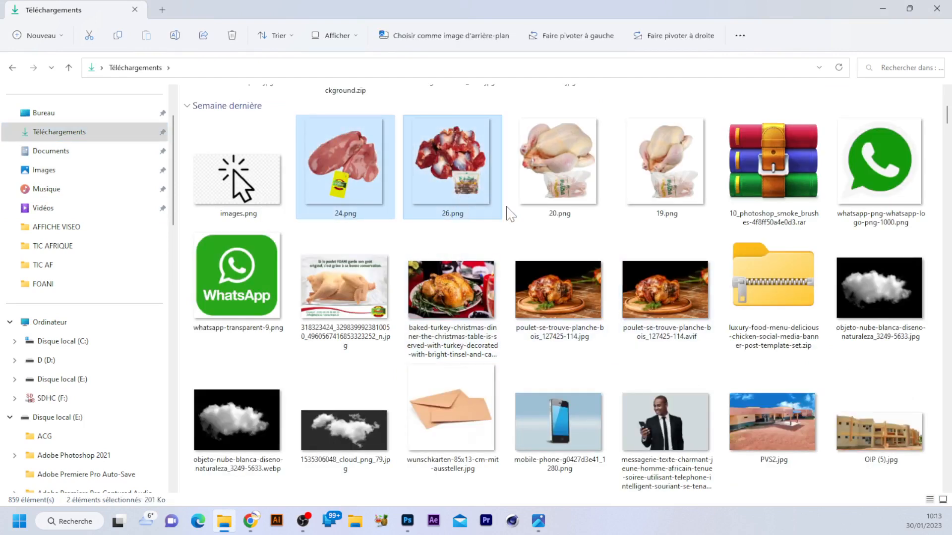
pyautogui.keyDown('ctrl'); pyautogui.click(556, 184); pyautogui.keyUp('ctrl')
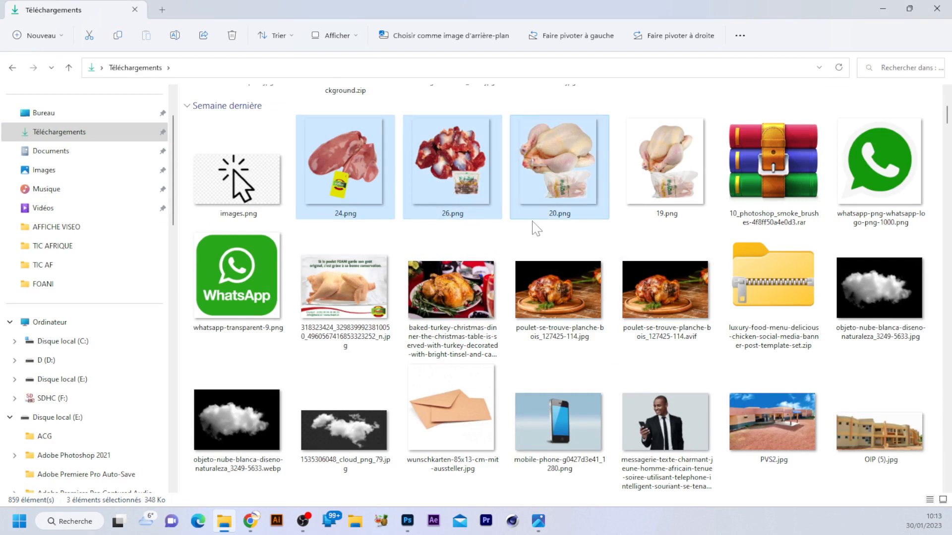
pyautogui.moveTo(574, 178); pyautogui.dragTo(421, 314)
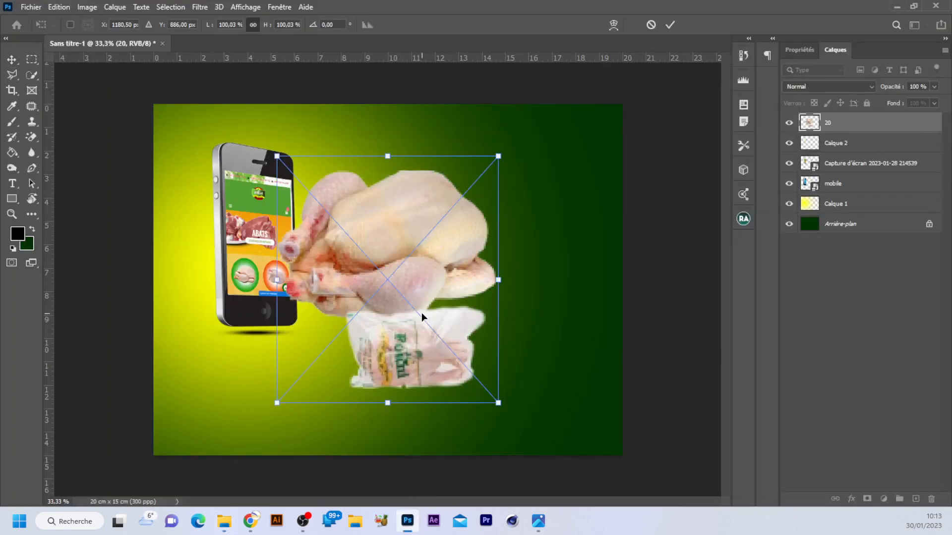
# Step: Confirm the placement of images 20, 24 and 26, and move the gizzards and the liver off the whole chicken
pyautogui.press('Return')
pyautogui.press('Return')
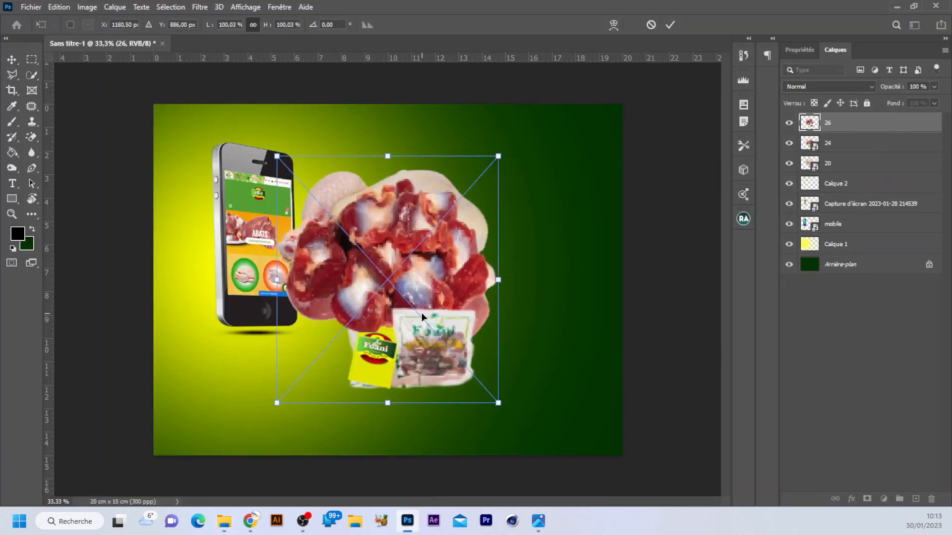
pyautogui.press('Return')
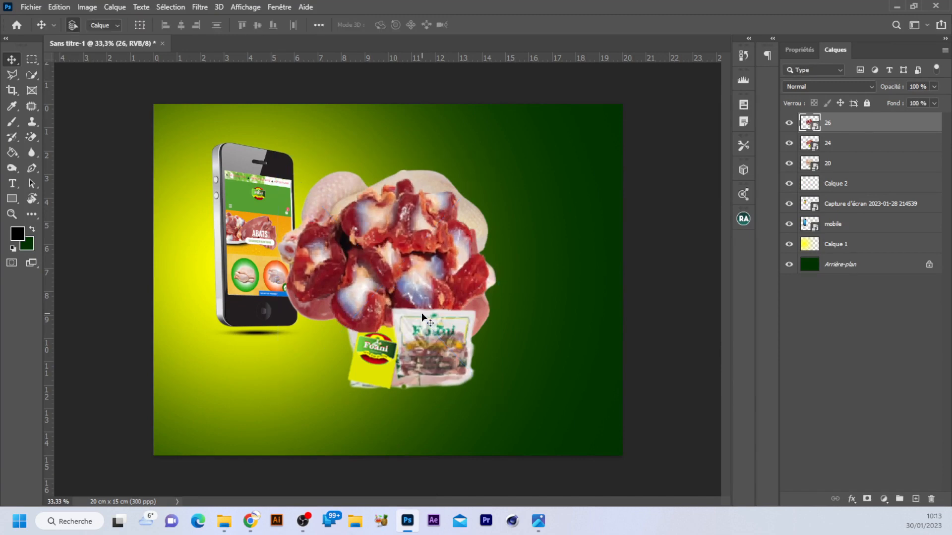
pyautogui.moveTo(401, 239); pyautogui.dragTo(504, 184)
pyautogui.moveTo(385, 259); pyautogui.dragTo(414, 299)
pyautogui.click(486, 211)
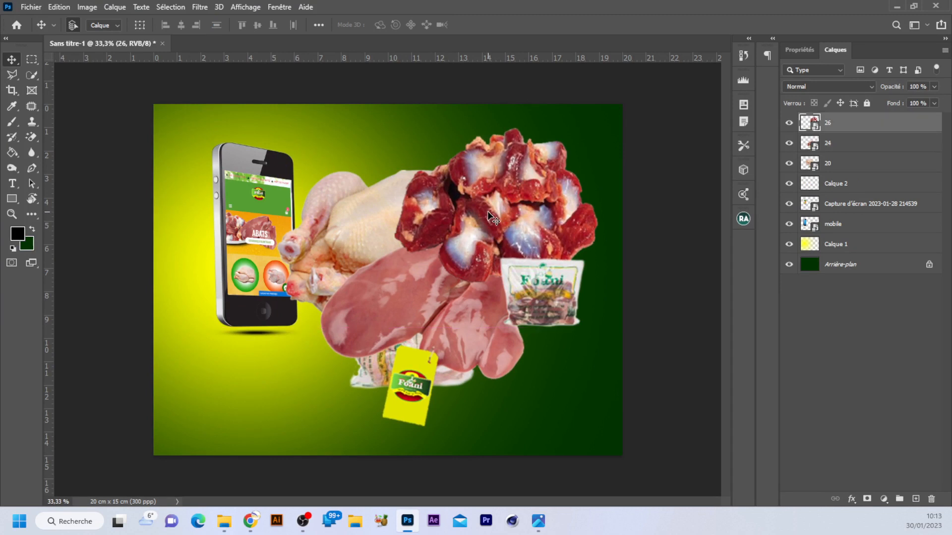
# Step: Scale the three product layers 20, 24 and 26 down together to about 62% and spread them apart over the dark green area
pyautogui.keyDown('shift'); pyautogui.click(860, 170); pyautogui.keyUp('shift')
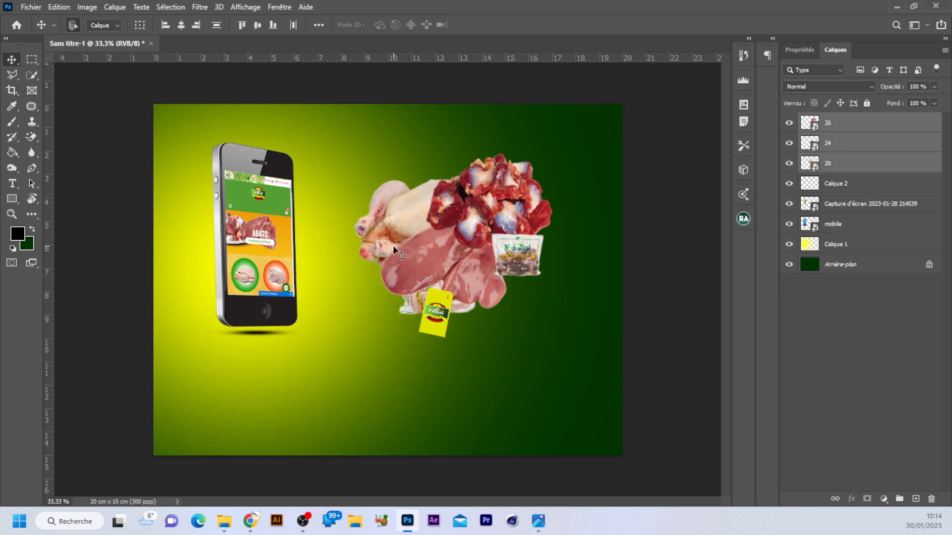
pyautogui.moveTo(439, 228); pyautogui.dragTo(455, 209)
pyautogui.moveTo(534, 206); pyautogui.dragTo(561, 161)
pyautogui.moveTo(469, 277); pyautogui.dragTo(495, 285)
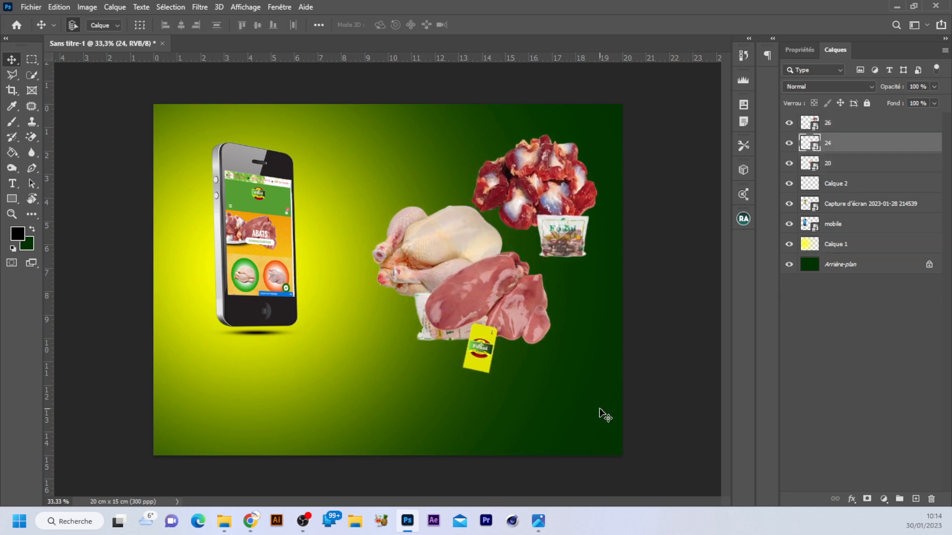
# Step: Following FOANI 02.jpg, move the whole chicken beside the phone's upper half and scale it to about 54%
pyautogui.click(538, 520)
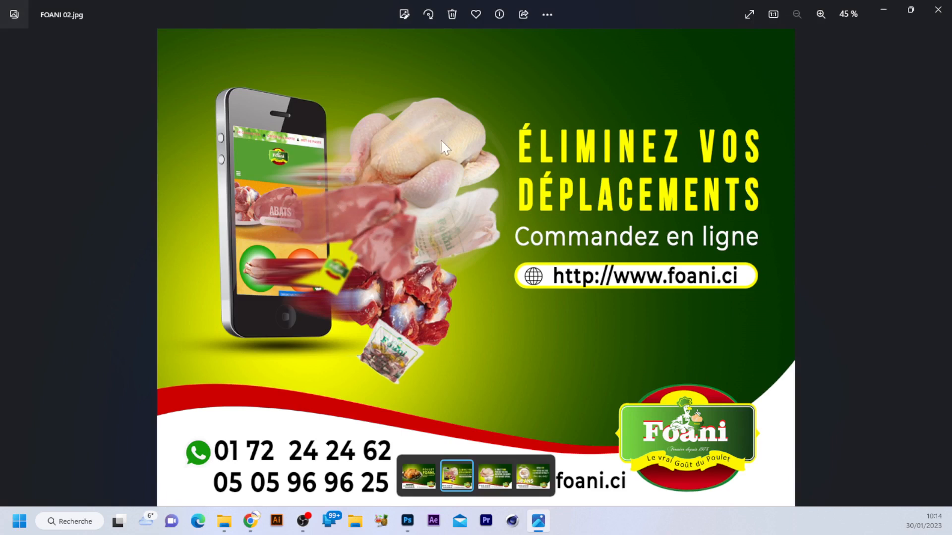
pyautogui.click(410, 528)
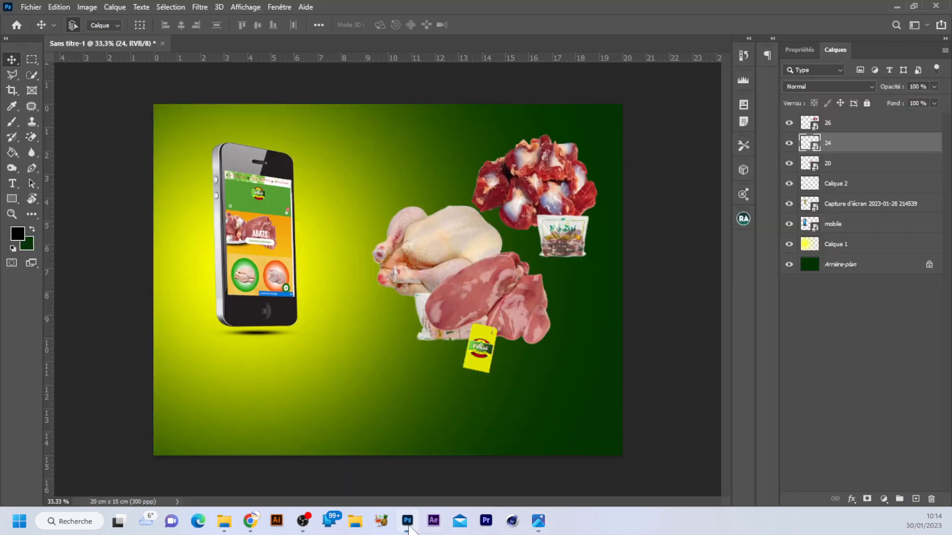
pyautogui.moveTo(449, 239); pyautogui.dragTo(380, 182)
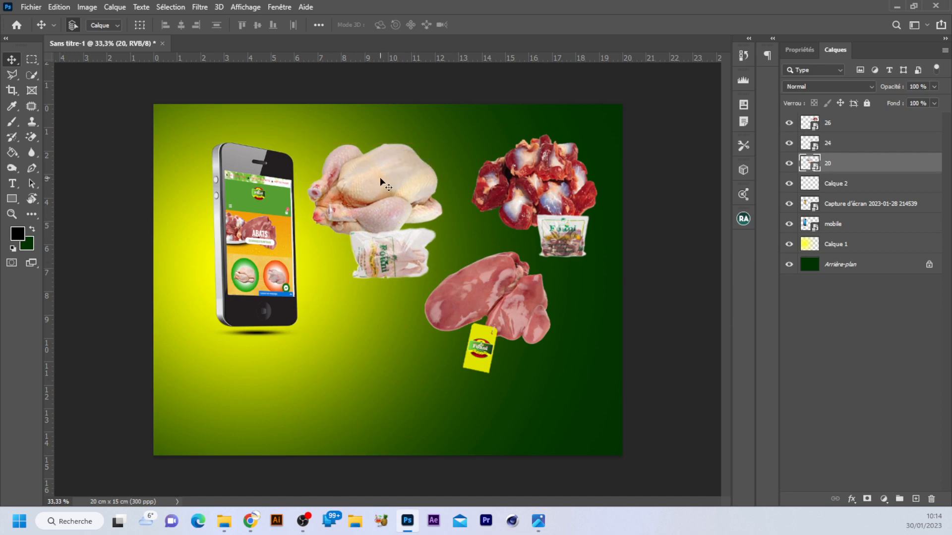
pyautogui.moveTo(538, 520)
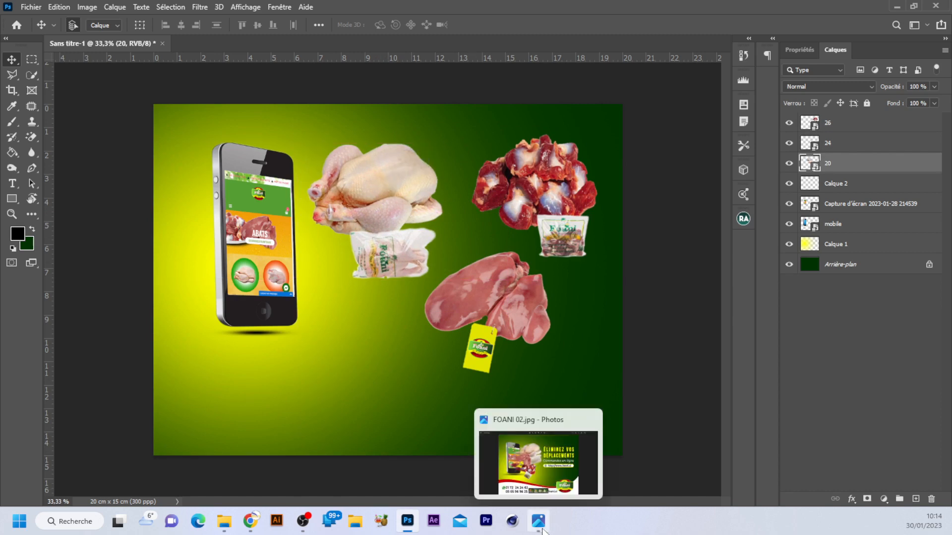
pyautogui.moveTo(541, 459)
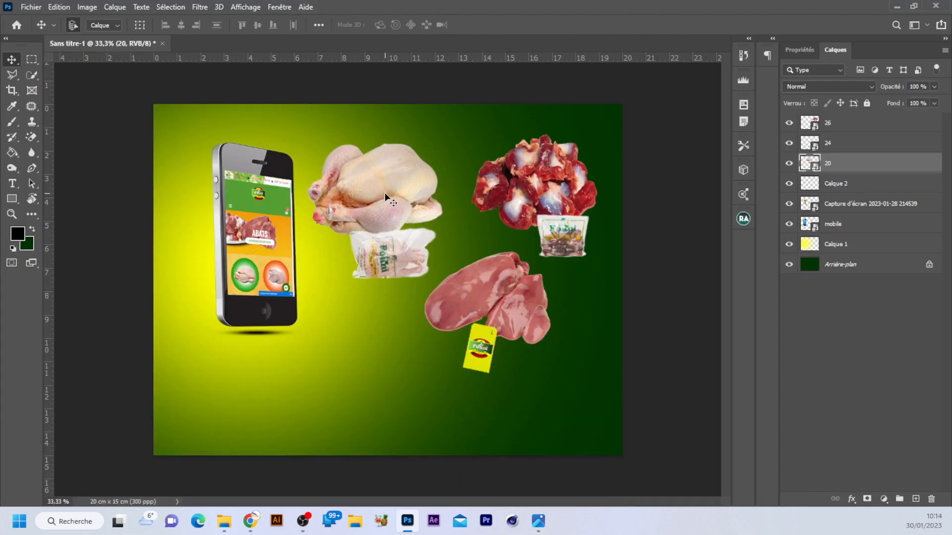
pyautogui.hotkey('ctrl', 't')
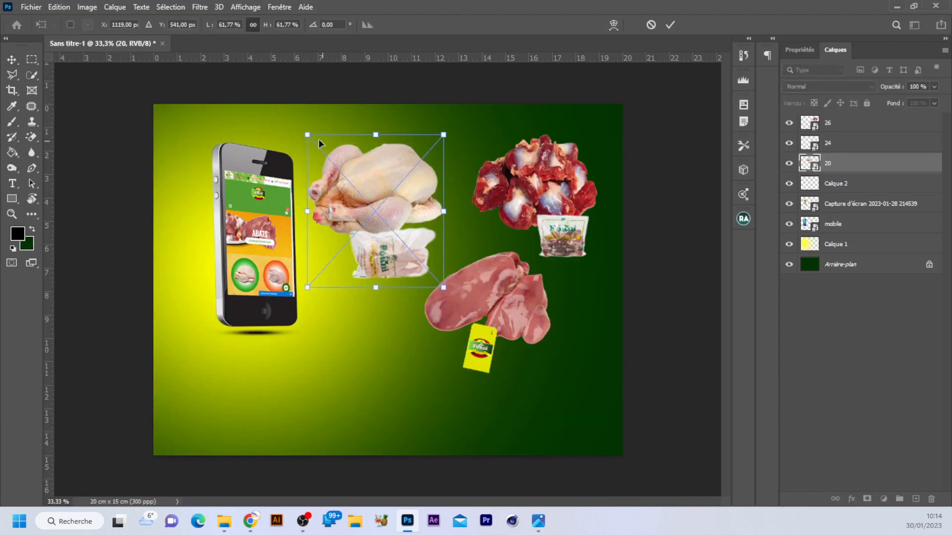
pyautogui.moveTo(305, 133); pyautogui.dragTo(347, 181)
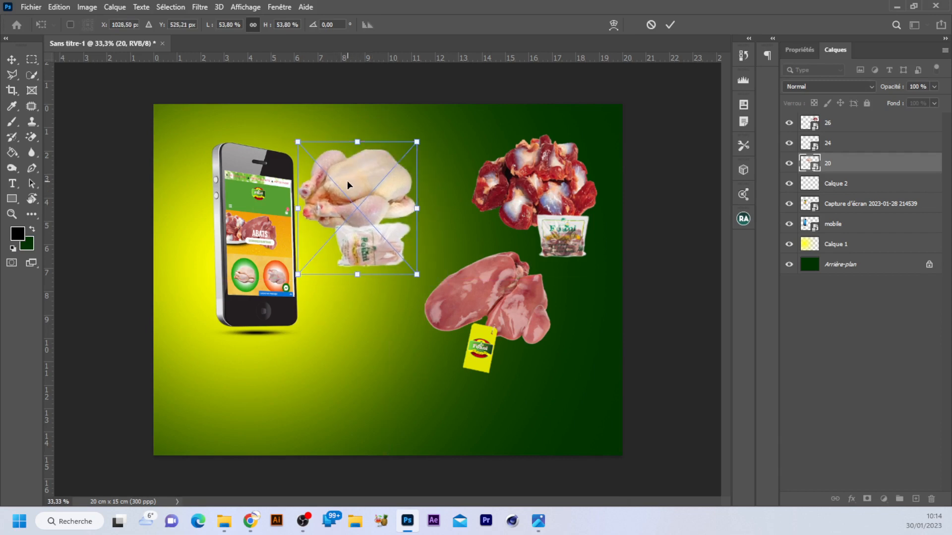
pyautogui.press('Return')
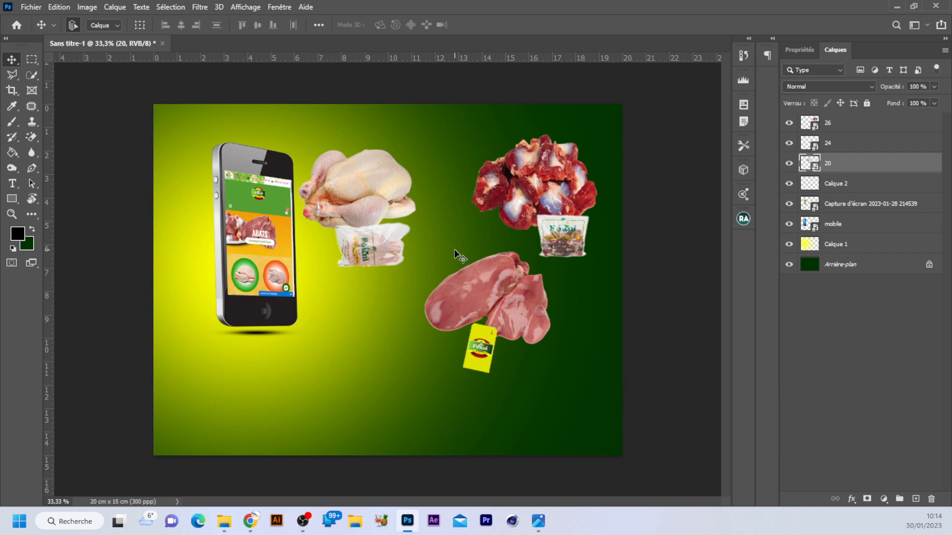
# Step: Place the liver below the chicken, overlapping the phone's edge as in FOANI 02.jpg, and scale it to about 46%
pyautogui.moveTo(498, 296); pyautogui.dragTo(381, 290)
pyautogui.moveTo(538, 521)
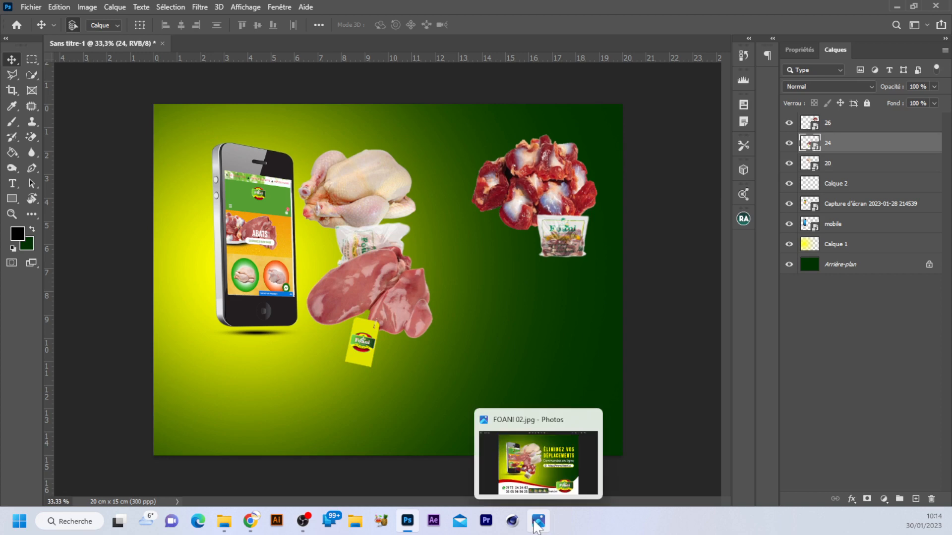
pyautogui.click(542, 466)
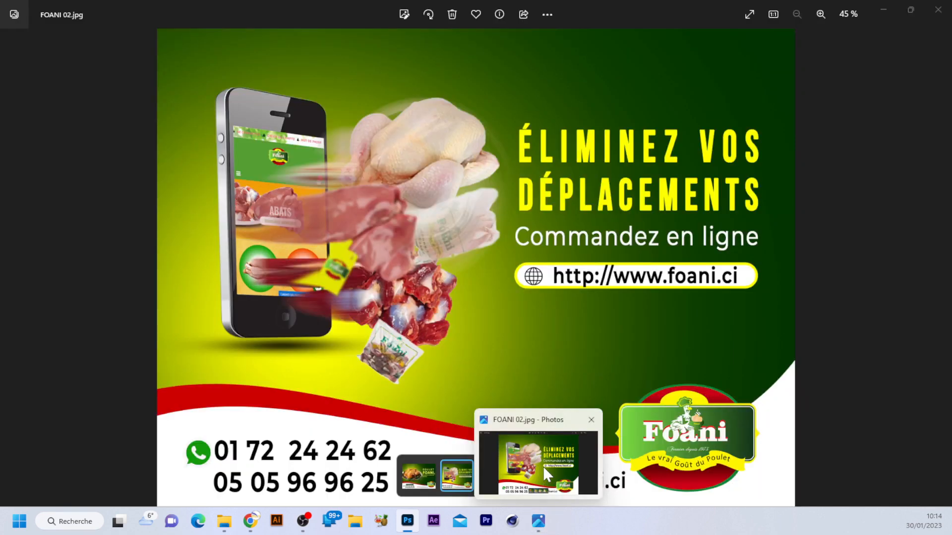
pyautogui.click(543, 466)
pyautogui.moveTo(391, 296); pyautogui.dragTo(358, 237)
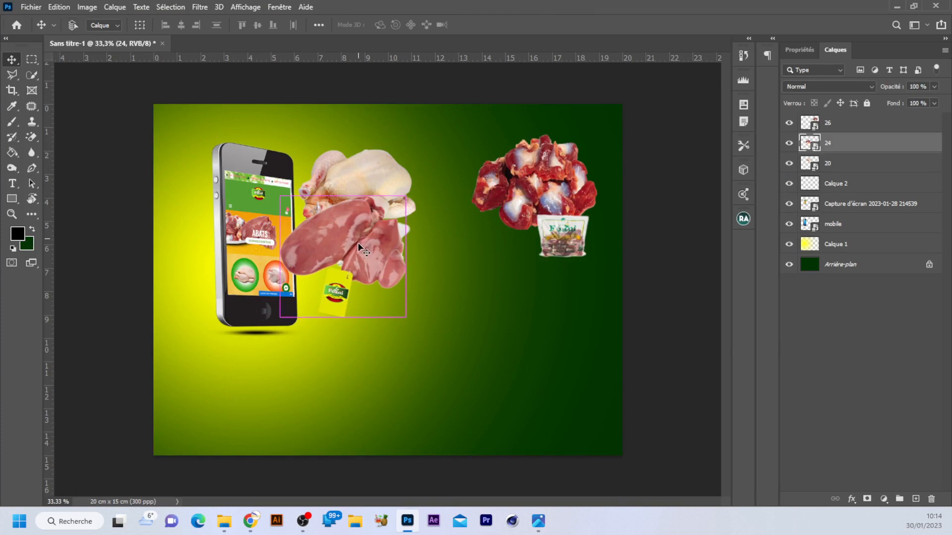
pyautogui.hotkey('ctrl', 't')
pyautogui.moveTo(407, 323); pyautogui.dragTo(356, 300)
pyautogui.moveTo(349, 211); pyautogui.dragTo(350, 232)
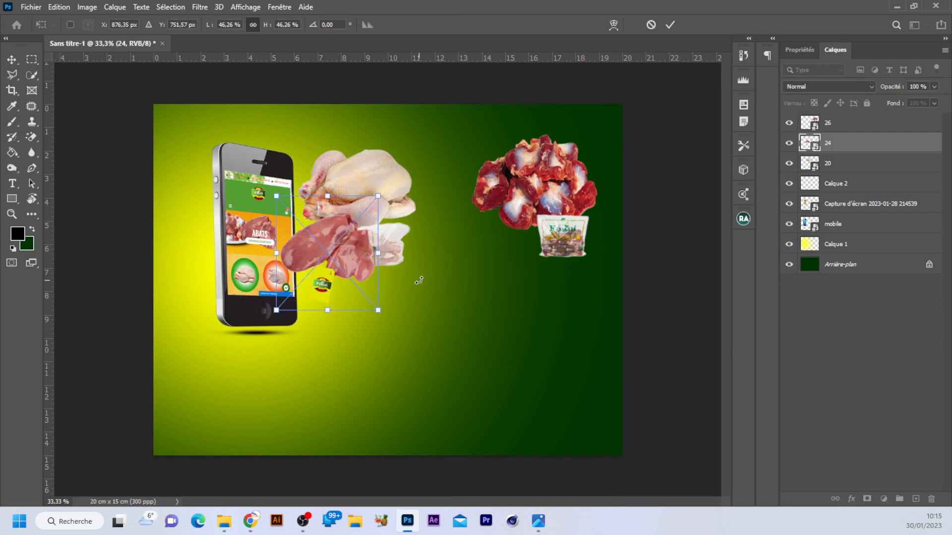
pyautogui.press('Return')
# Step: Position the gizzards below the liver, stack layer 26 beneath layer 20, and scale it to about 49%
pyautogui.moveTo(533, 171); pyautogui.dragTo(358, 287)
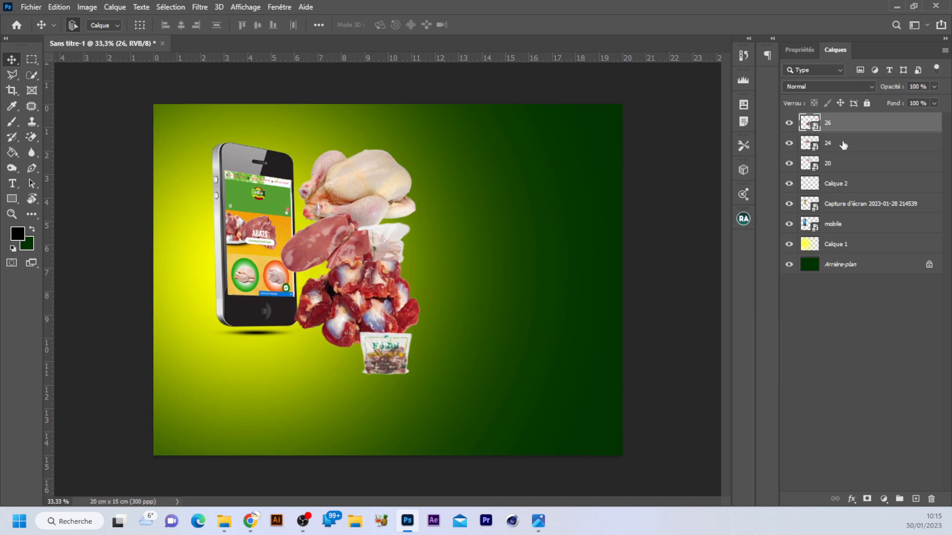
pyautogui.moveTo(856, 128); pyautogui.dragTo(835, 185)
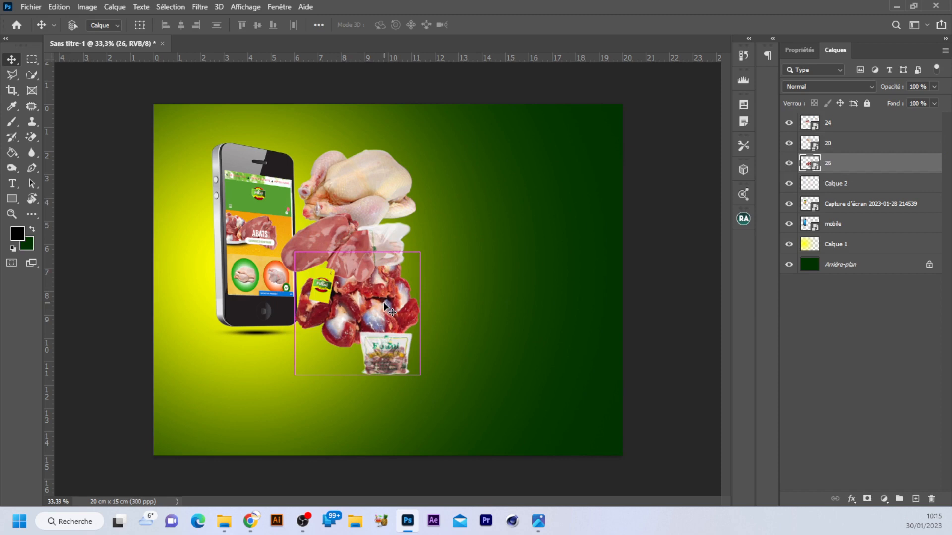
pyautogui.hotkey('ctrl', 't')
pyautogui.moveTo(425, 390); pyautogui.dragTo(398, 360)
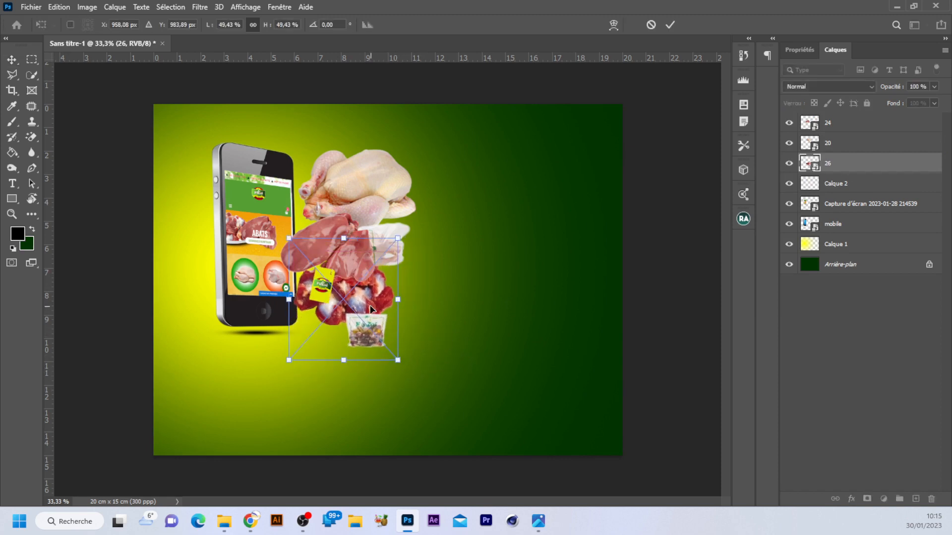
pyautogui.moveTo(370, 304); pyautogui.dragTo(369, 306)
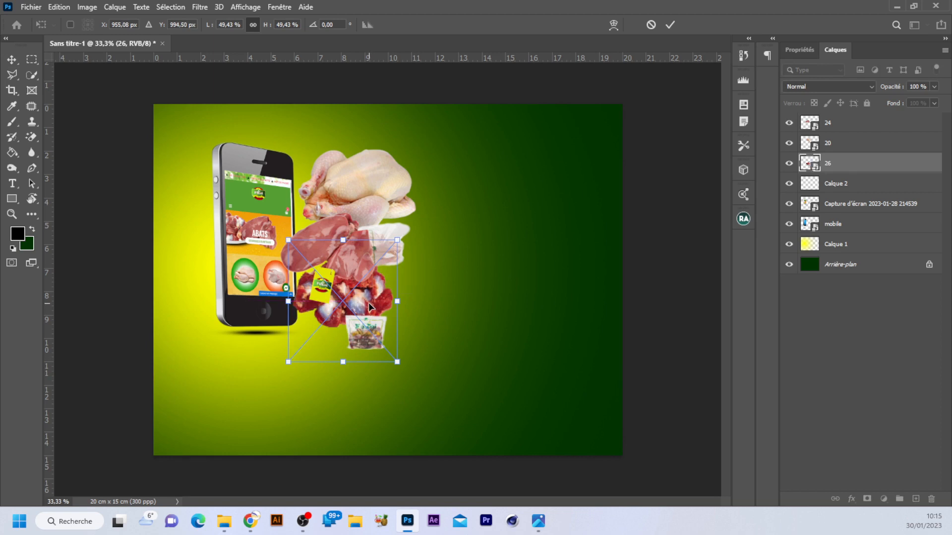
pyautogui.press('Return')
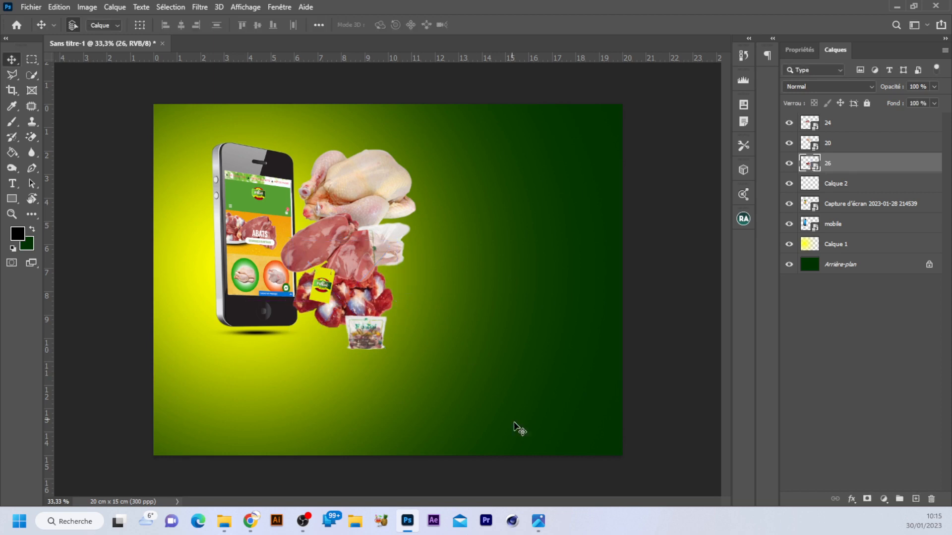
# Step: Compare the layout with FOANI 02.jpg, and adjust the chicken slightly and shift the liver further over the phone screen
pyautogui.click(538, 526)
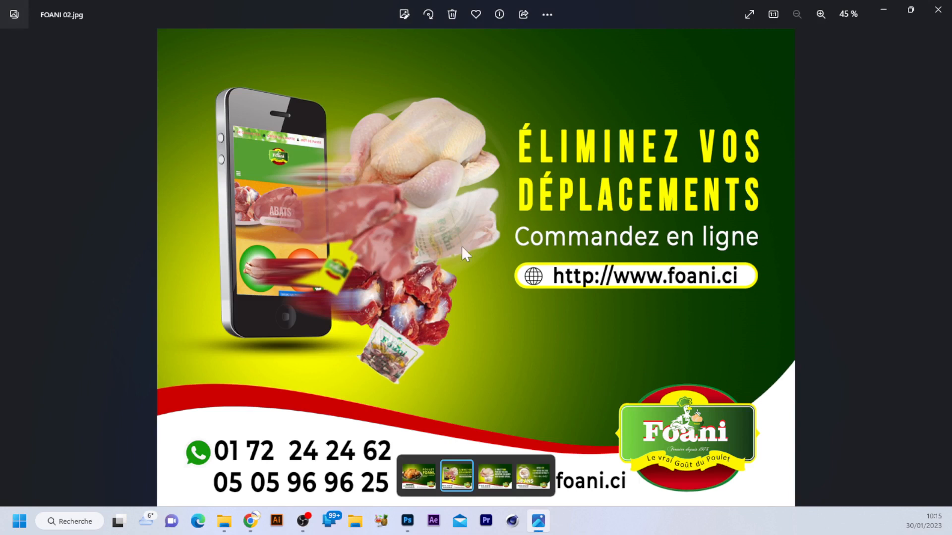
pyautogui.click(409, 525)
pyautogui.moveTo(374, 180); pyautogui.dragTo(384, 184)
pyautogui.moveTo(343, 239); pyautogui.dragTo(329, 243)
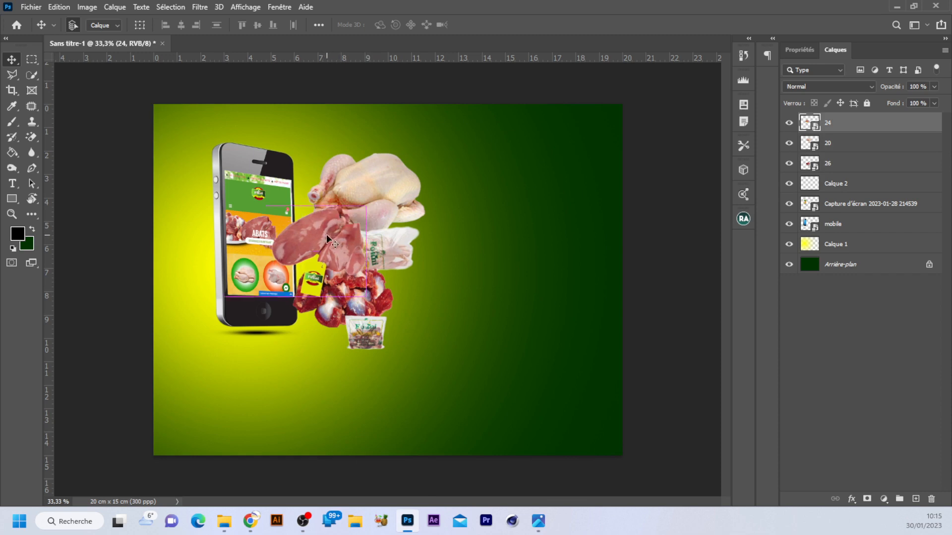
pyautogui.moveTo(386, 189); pyautogui.dragTo(383, 188)
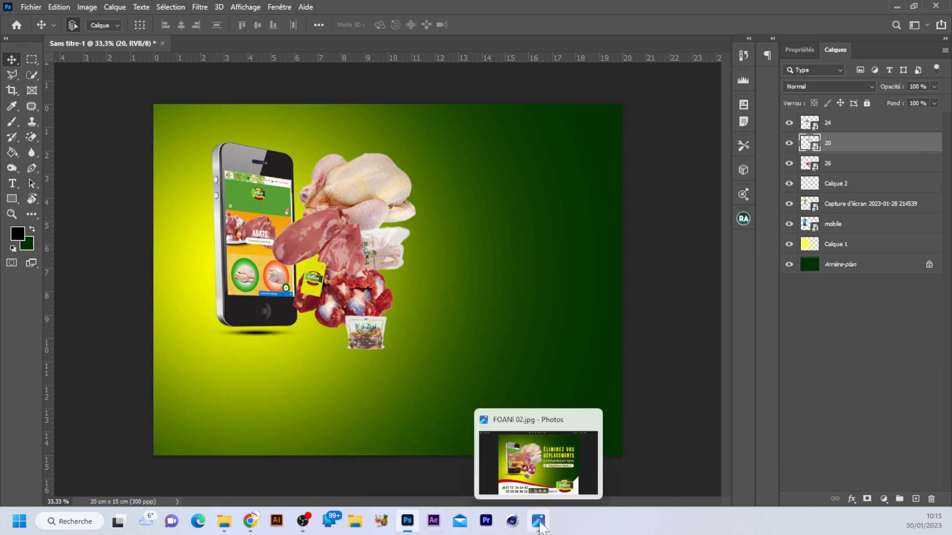
# Step: Check the motion effect on the products in FOANI 02.jpg and rasterize the liver layer 24
pyautogui.click(539, 526)
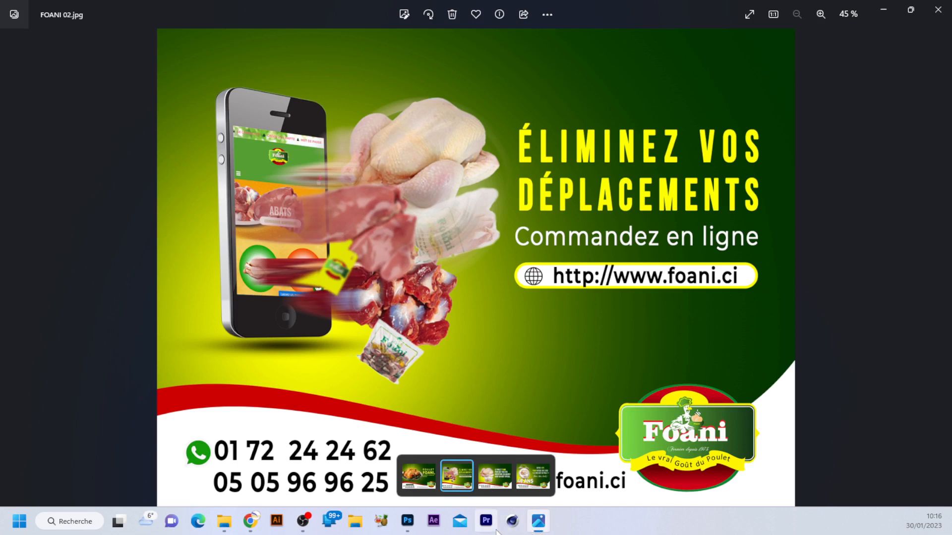
pyautogui.click(407, 522)
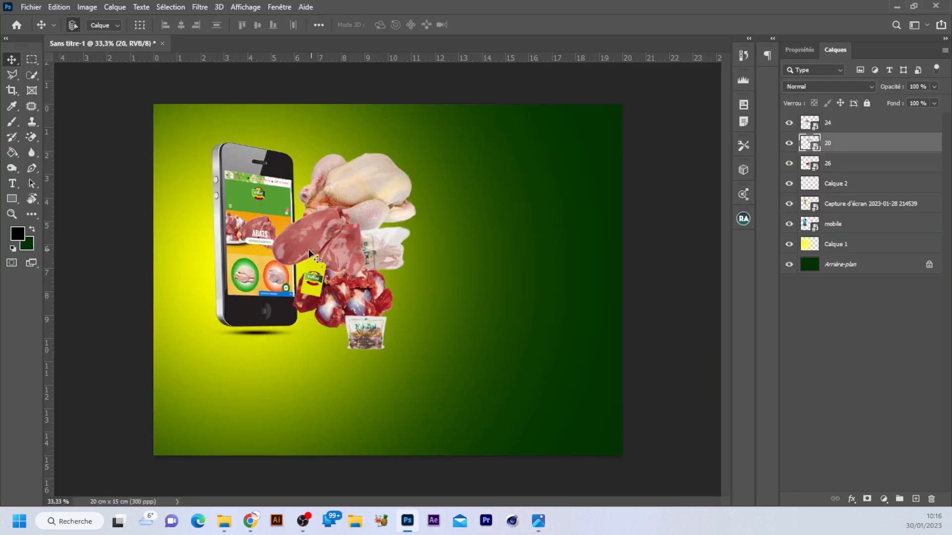
pyautogui.click(300, 228)
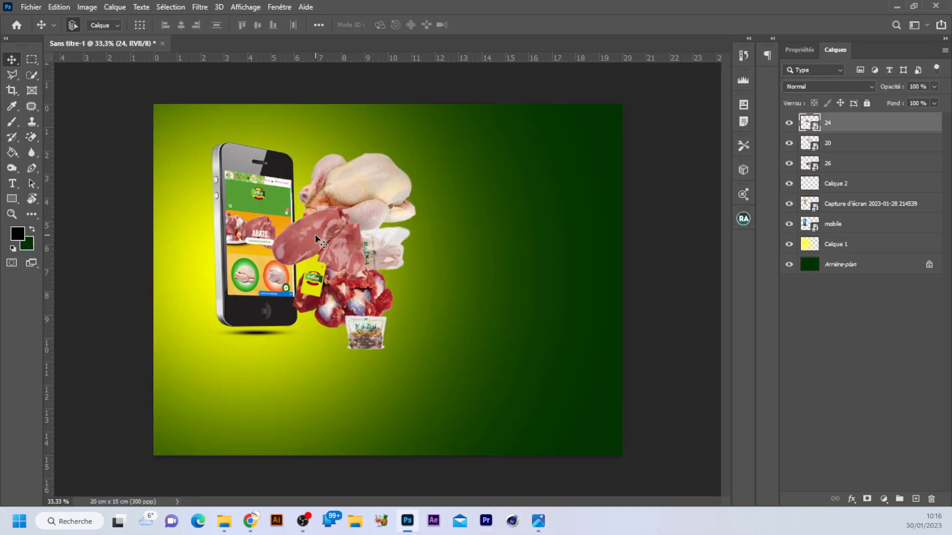
pyautogui.hotkey('ctrl', '+')
pyautogui.moveTo(247, 284); pyautogui.dragTo(418, 309)
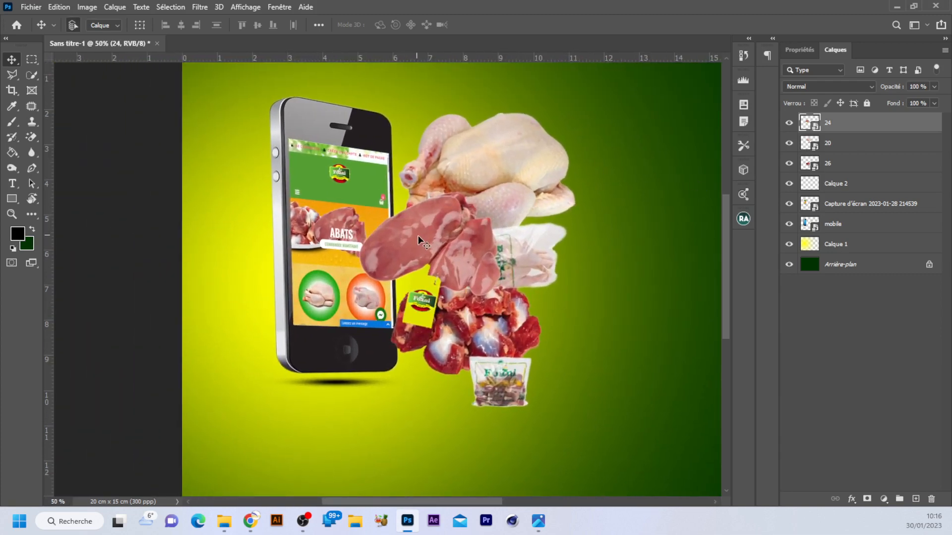
pyautogui.rightClick(846, 129)
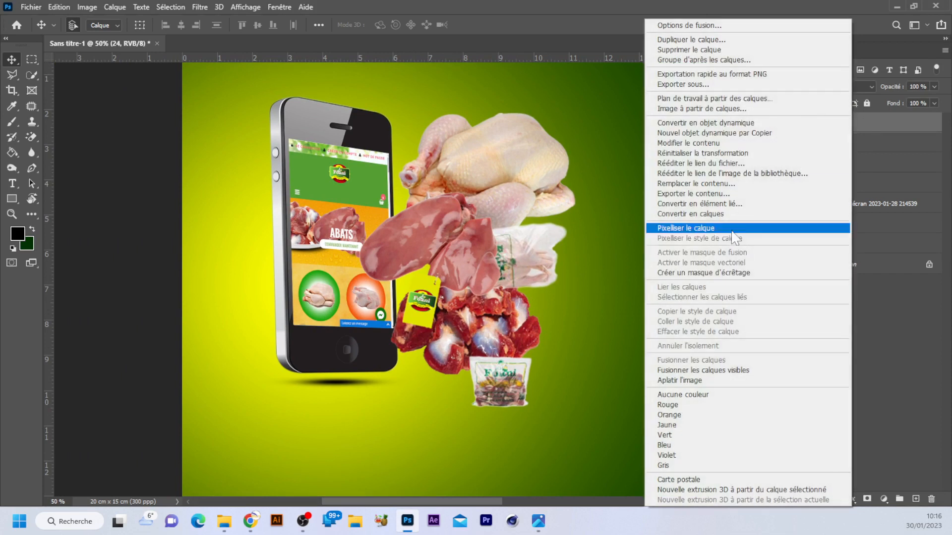
pyautogui.click(700, 230)
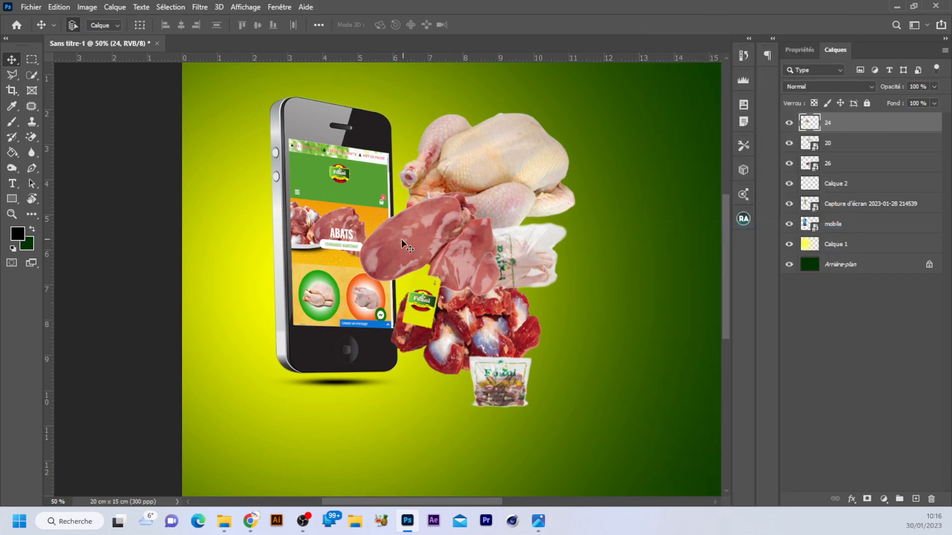
# Step: Shift the liver slightly away from the phone so that it overlaps only the edge of the screen
pyautogui.moveTo(425, 244); pyautogui.dragTo(435, 239)
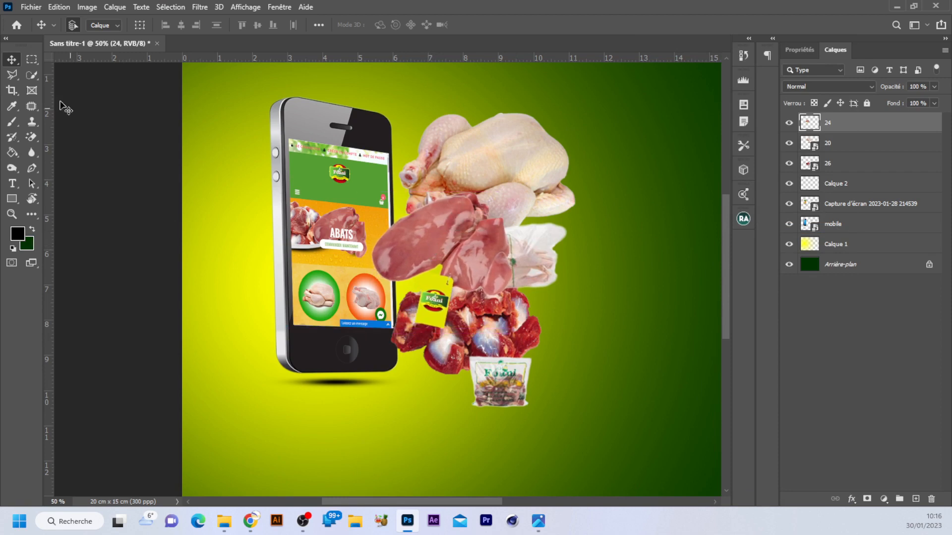
pyautogui.click(30, 57)
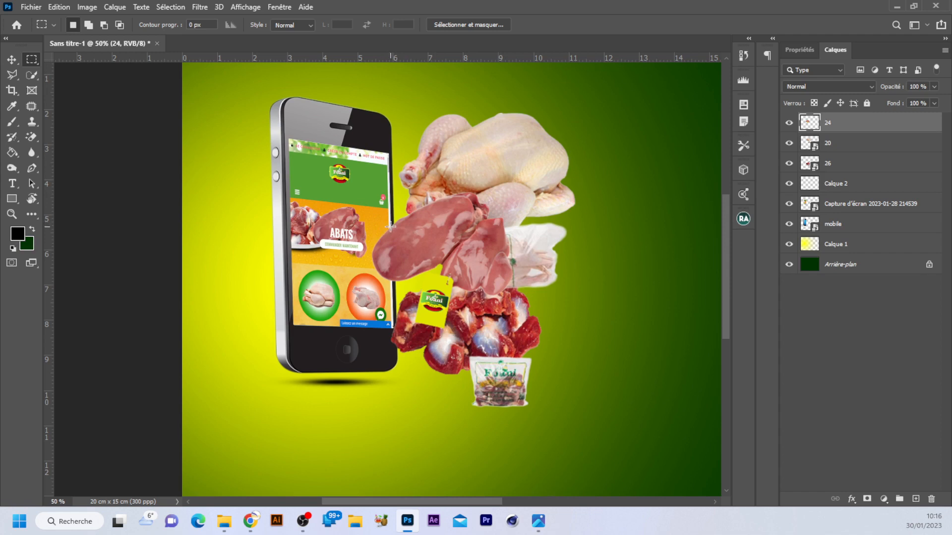
pyautogui.click(11, 58)
pyautogui.moveTo(397, 231); pyautogui.dragTo(432, 250)
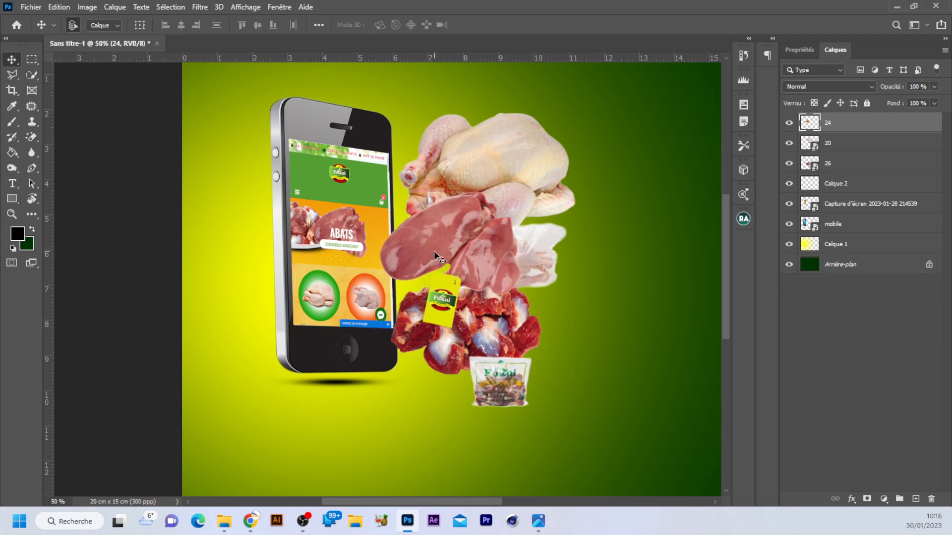
# Step: Select a narrow vertical strip of the liver at the phone's edge, copy it to a new layer, and check it with layer 24 hidden
pyautogui.press('m')
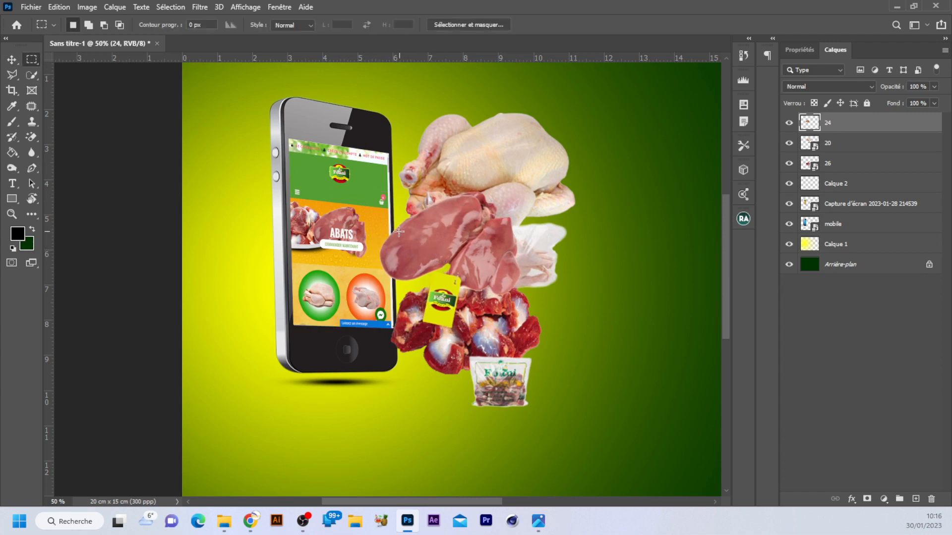
pyautogui.moveTo(393, 223); pyautogui.dragTo(401, 296)
pyautogui.hotkey('ctrl', 't')
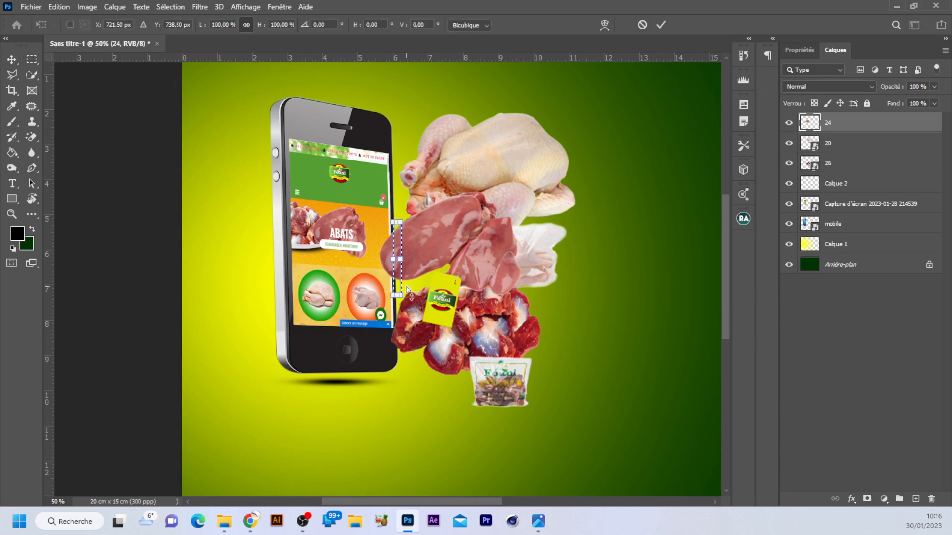
pyautogui.press('Return')
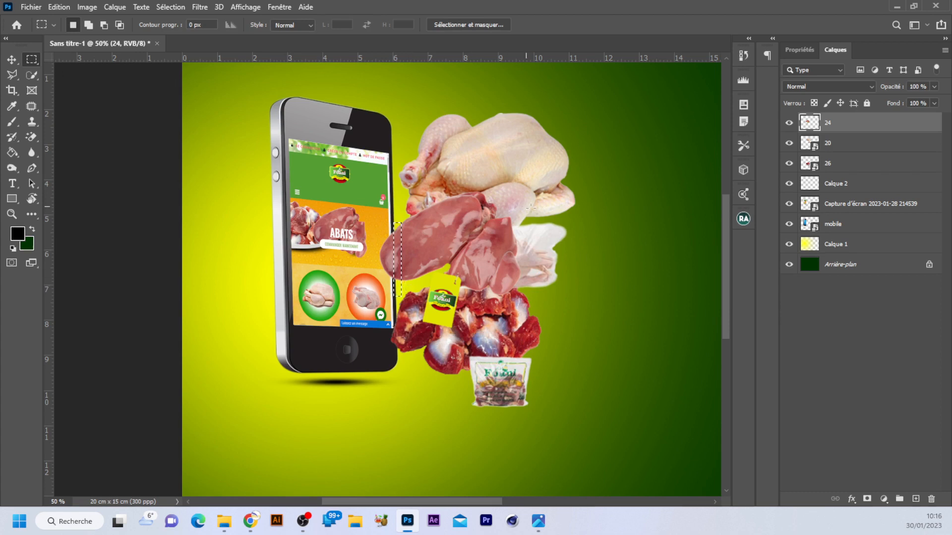
pyautogui.click(788, 125)
pyautogui.click(788, 125)
pyautogui.hotkey('ctrl', 'j')
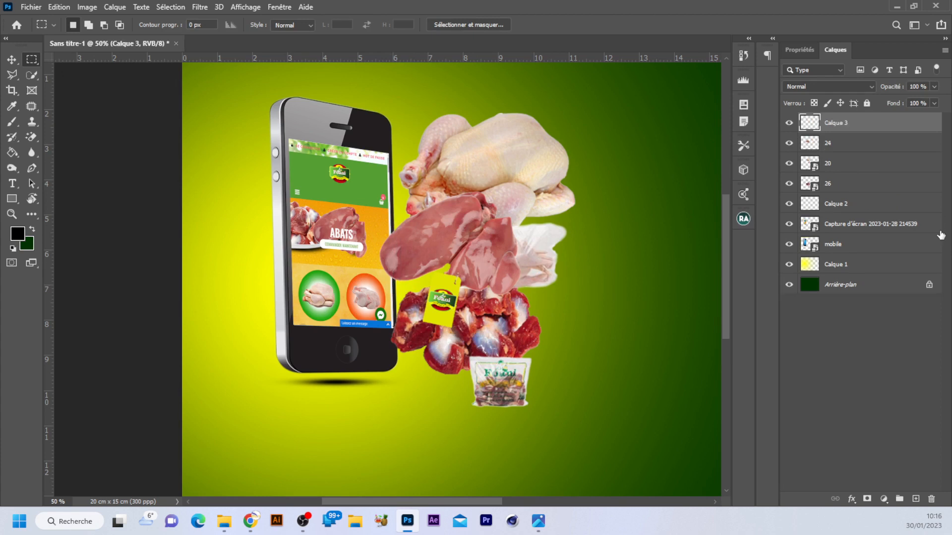
pyautogui.click(788, 143)
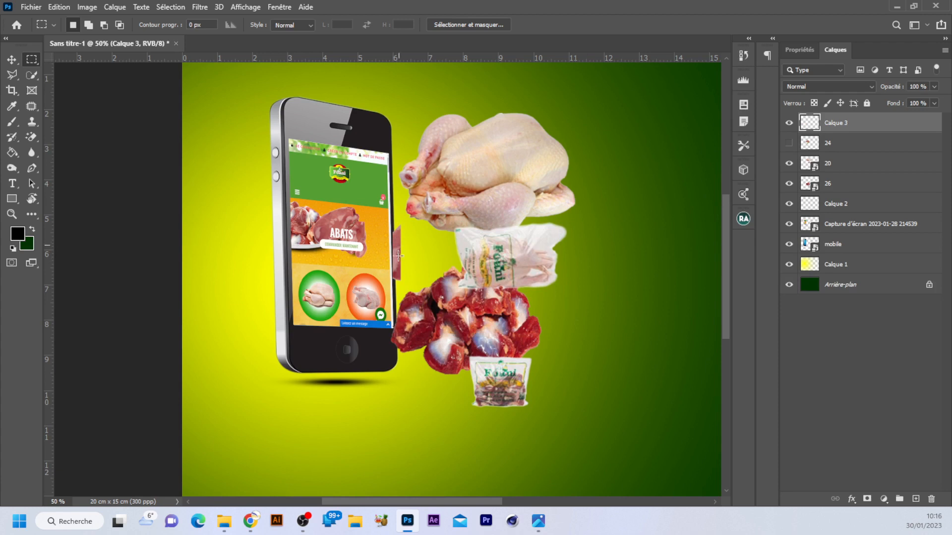
pyautogui.click(788, 144)
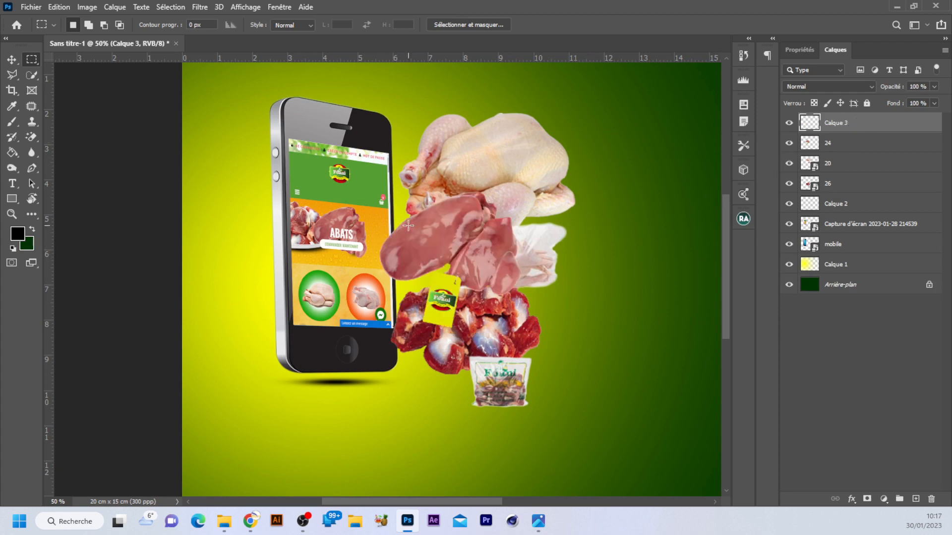
# Step: Stretch the copied liver strip across the phone screen to about 841% width, keeping its height at 100%
pyautogui.hotkey('ctrl', 't')
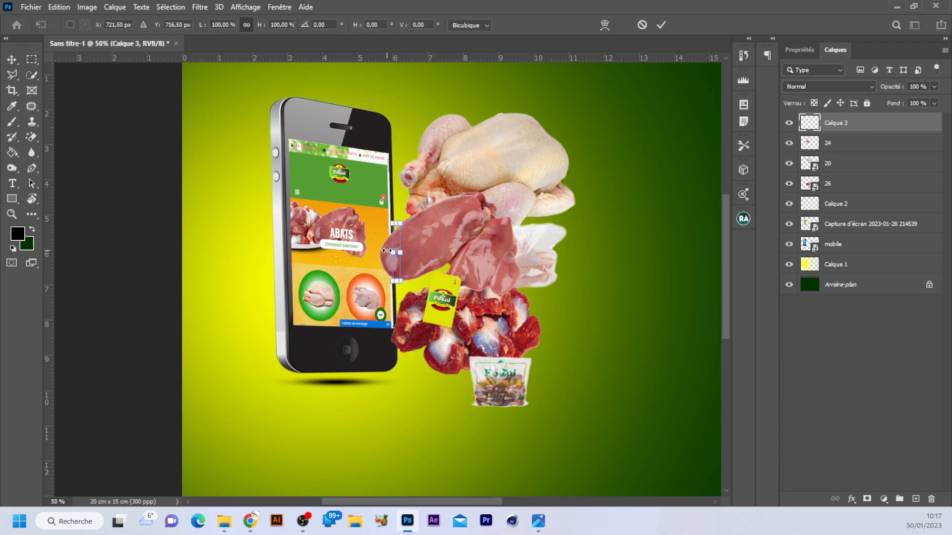
pyautogui.moveTo(387, 251); pyautogui.dragTo(325, 258)
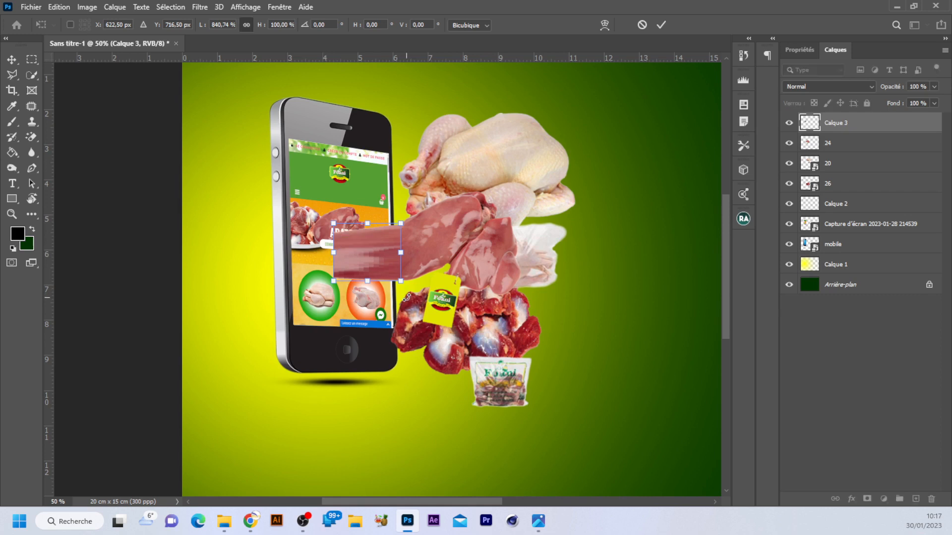
pyautogui.press('Return')
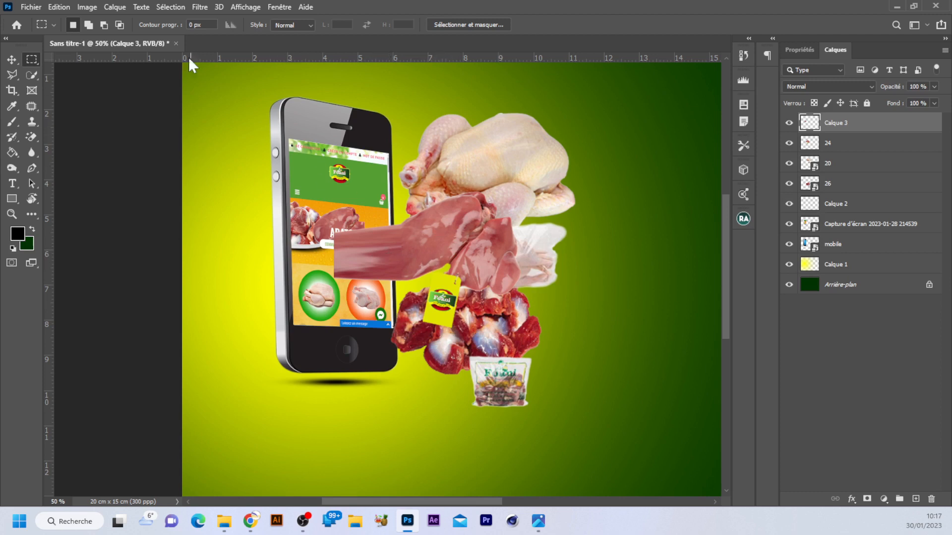
# Step: Apply a Gaussian blur with a 4.0-pixel radius to the stretched liver strip
pyautogui.click(201, 8)
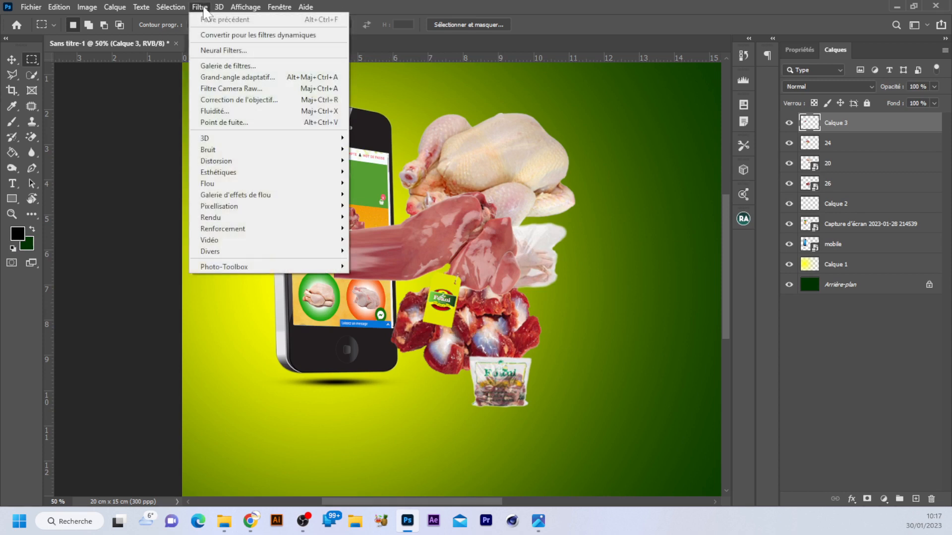
pyautogui.moveTo(222, 187)
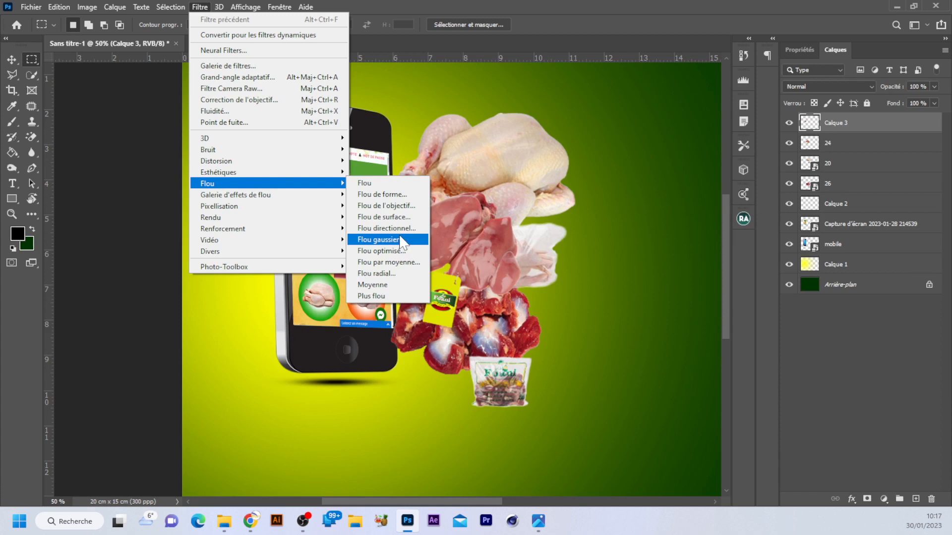
pyautogui.click(378, 240)
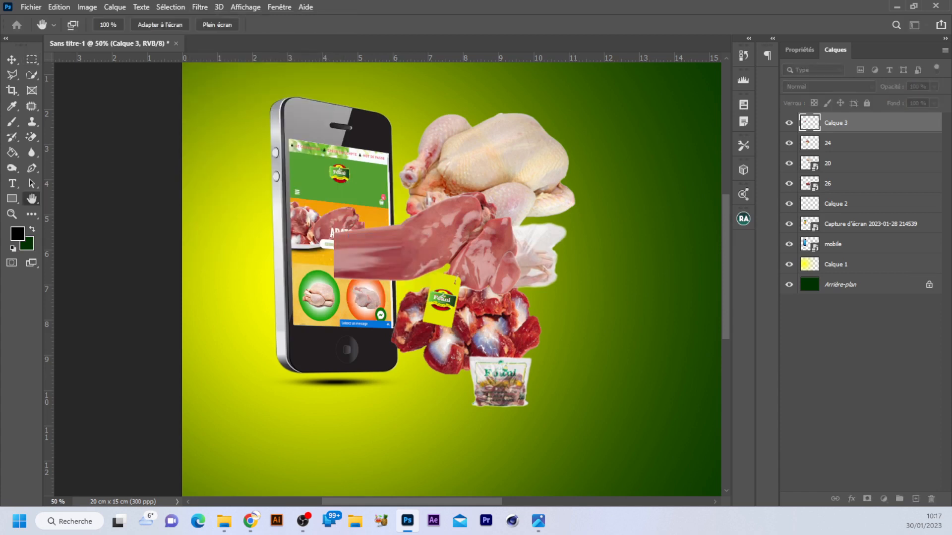
pyautogui.moveTo(781, 158); pyautogui.dragTo(738, 109)
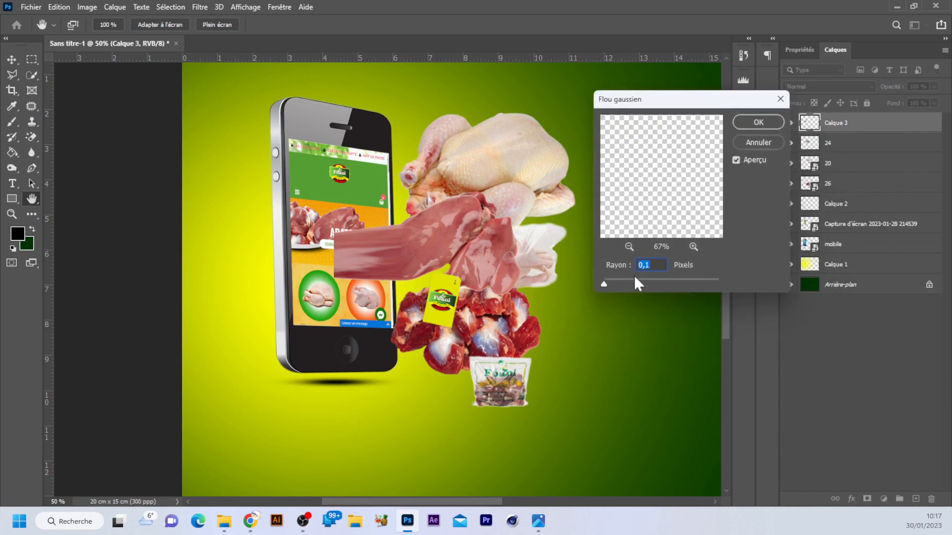
pyautogui.moveTo(605, 283); pyautogui.dragTo(615, 289)
pyautogui.click(760, 122)
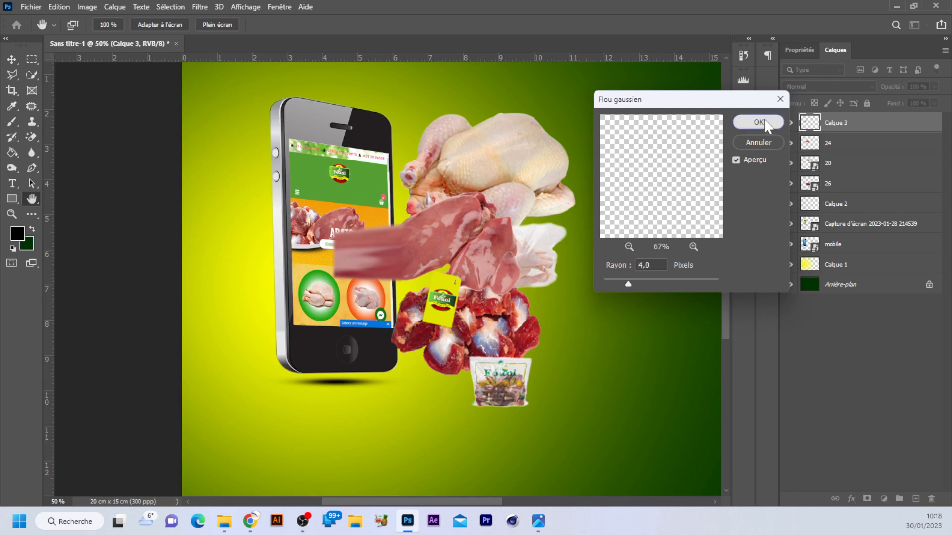
# Step: Apply a motion blur (Flou directionnel) to the liver strip with an angle of 4° and a distance of 148 pixels
pyautogui.click(199, 7)
pyautogui.moveTo(237, 188)
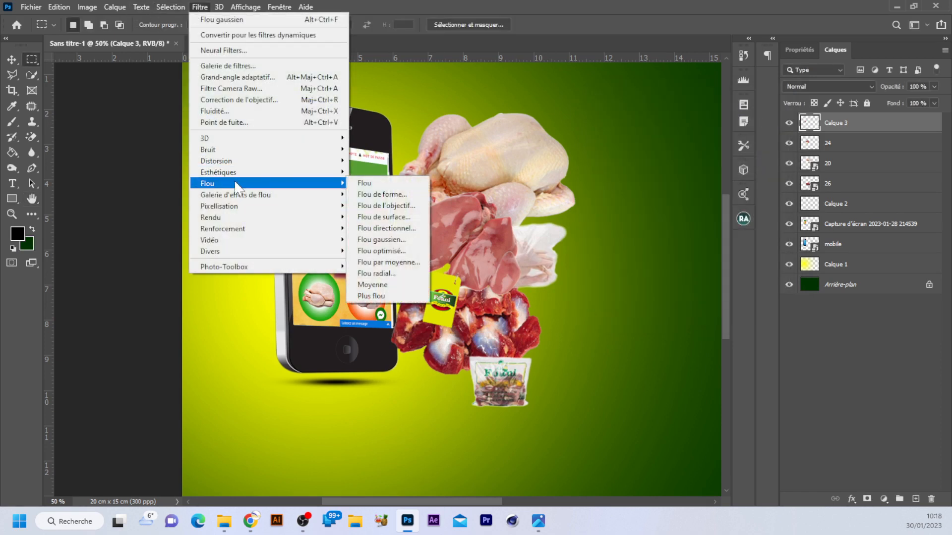
pyautogui.click(410, 229)
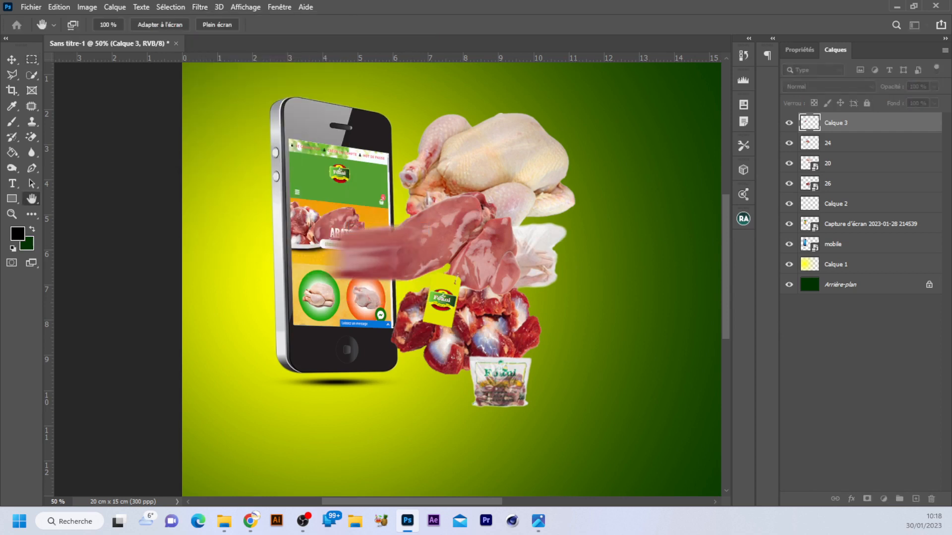
pyautogui.moveTo(831, 162); pyautogui.dragTo(702, 121)
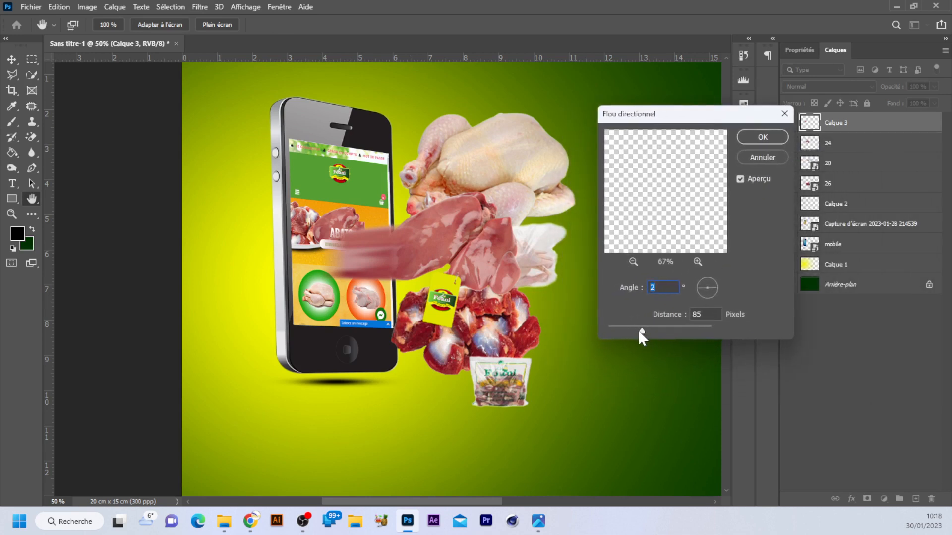
pyautogui.moveTo(640, 330); pyautogui.dragTo(650, 331)
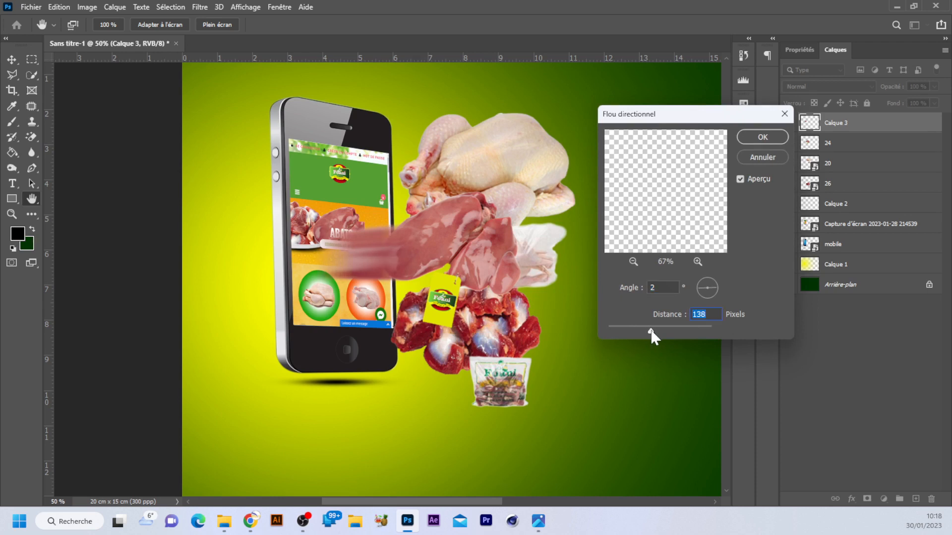
pyautogui.moveTo(650, 331)
pyautogui.mouseDown()
pyautogui.moveTo(636, 331)
pyautogui.moveTo(646, 330)
pyautogui.mouseUp()
pyautogui.moveTo(698, 285); pyautogui.dragTo(697, 288)
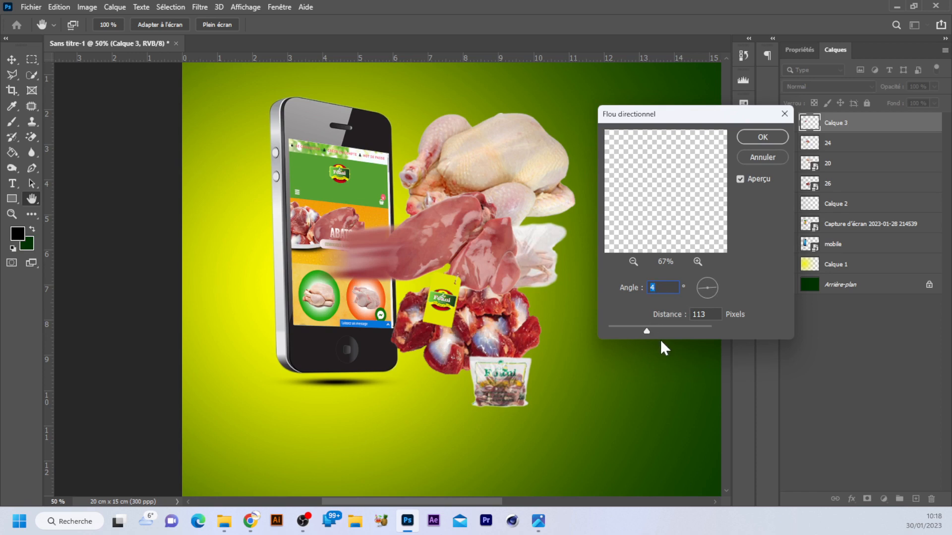
pyautogui.moveTo(647, 331); pyautogui.dragTo(652, 331)
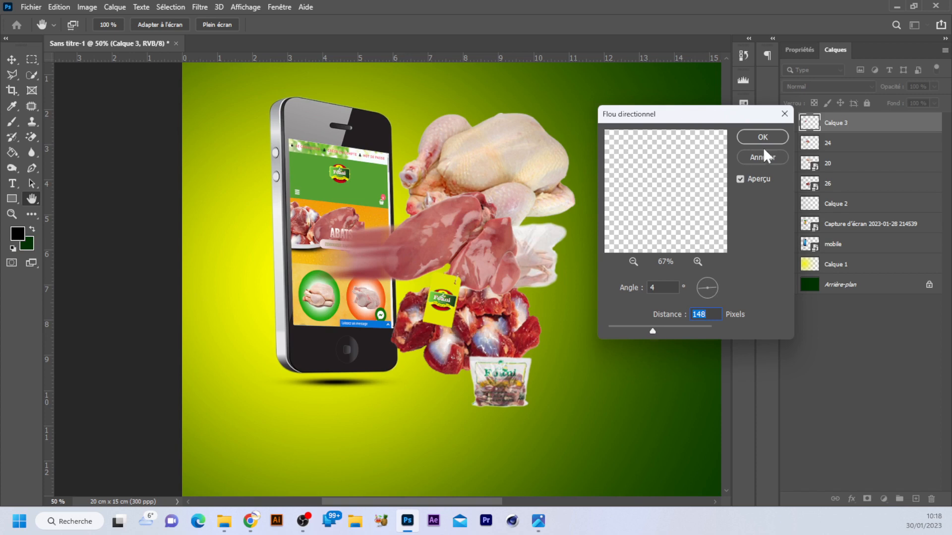
pyautogui.click(770, 134)
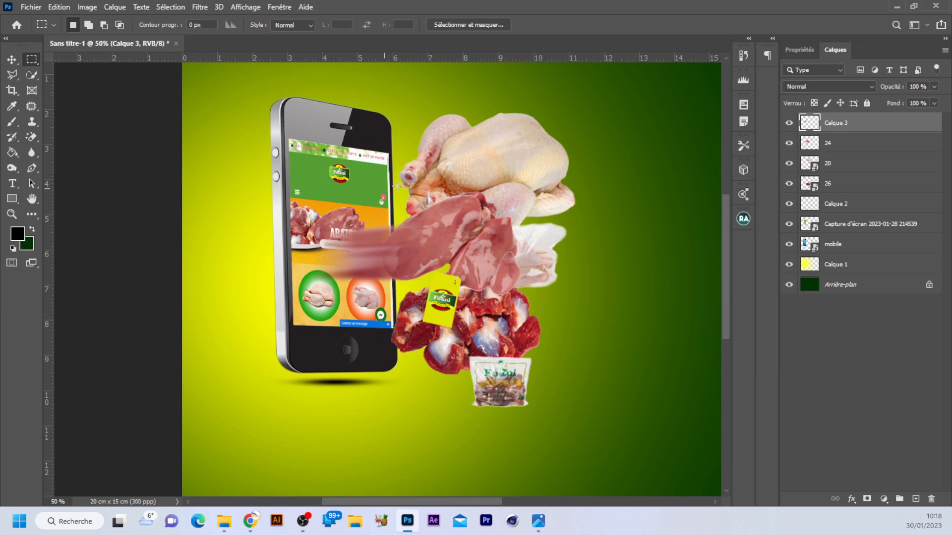
# Step: Select the chicken's layer 20 and rasterize it
pyautogui.click(10, 59)
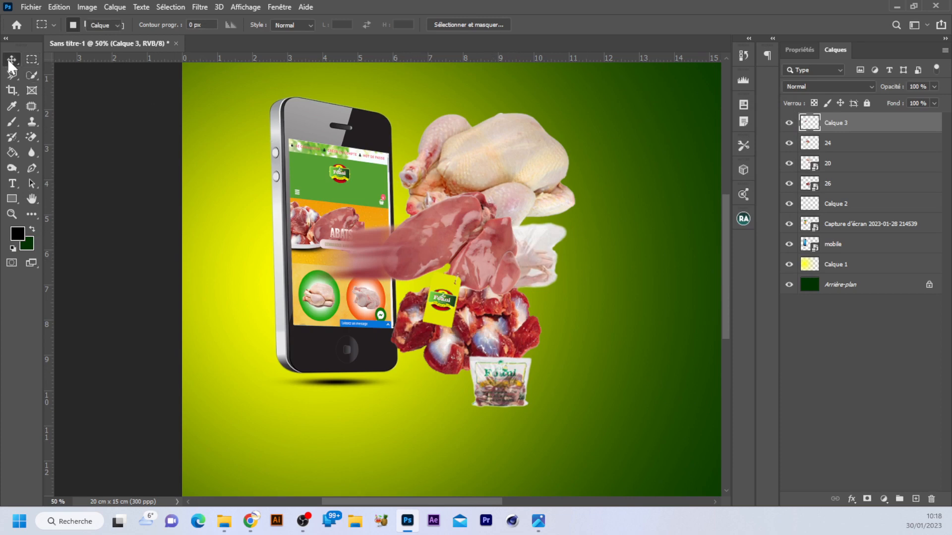
pyautogui.click(469, 176)
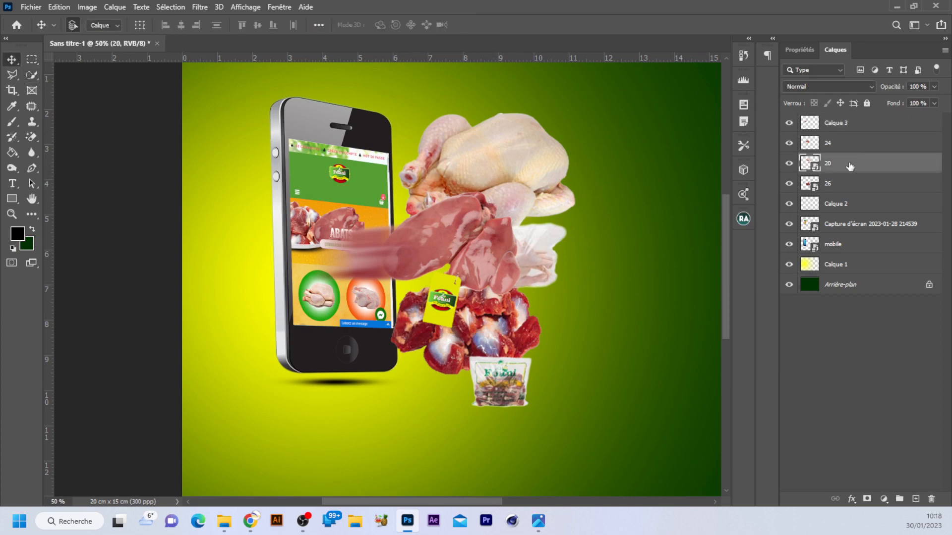
pyautogui.rightClick(848, 163)
pyautogui.click(717, 230)
# Step: Select a narrow vertical strip over the chicken's leg ends beside the phone and copy it to a new layer
pyautogui.press('m')
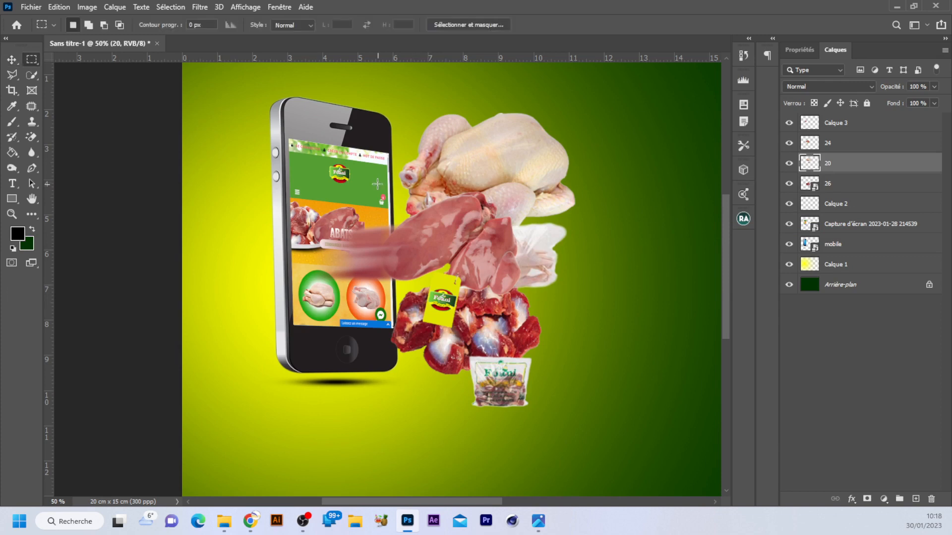
pyautogui.moveTo(398, 150); pyautogui.dragTo(410, 228)
pyautogui.click(401, 175)
pyautogui.moveTo(401, 151); pyautogui.dragTo(403, 194)
pyautogui.moveTo(406, 152); pyautogui.dragTo(414, 228)
pyautogui.hotkey('ctrl', 'j')
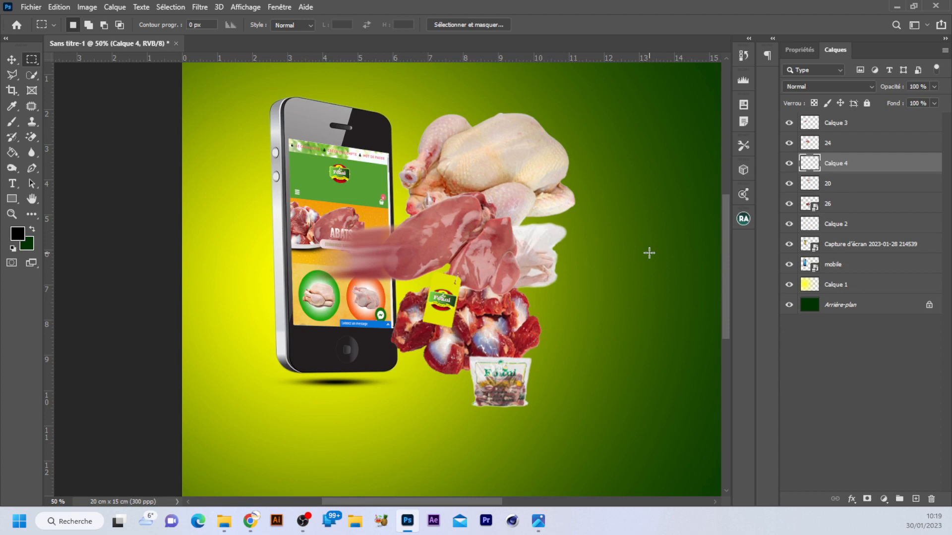
# Step: Stretch the copied chicken strip over the phone's edge to about 555% width, keeping its height at 100%
pyautogui.hotkey('ctrl', 't')
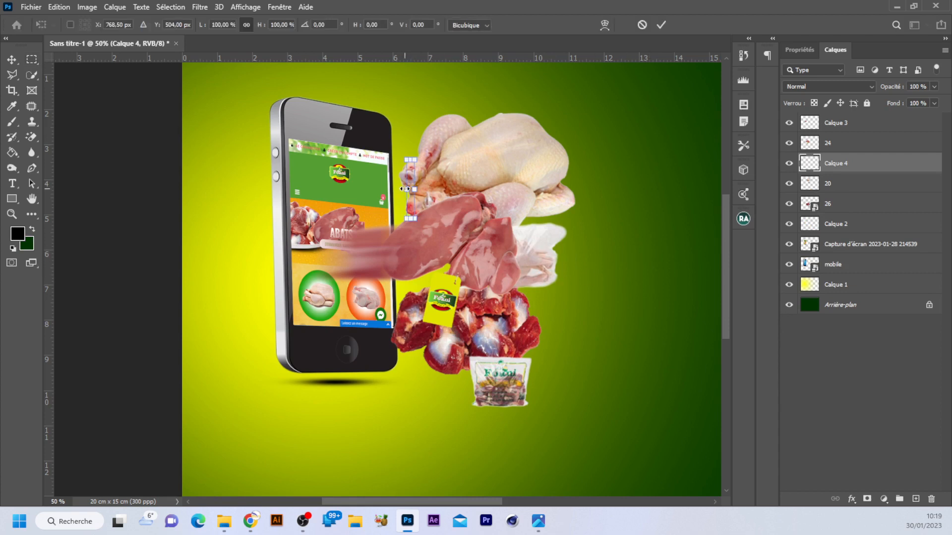
pyautogui.moveTo(405, 189); pyautogui.dragTo(367, 191)
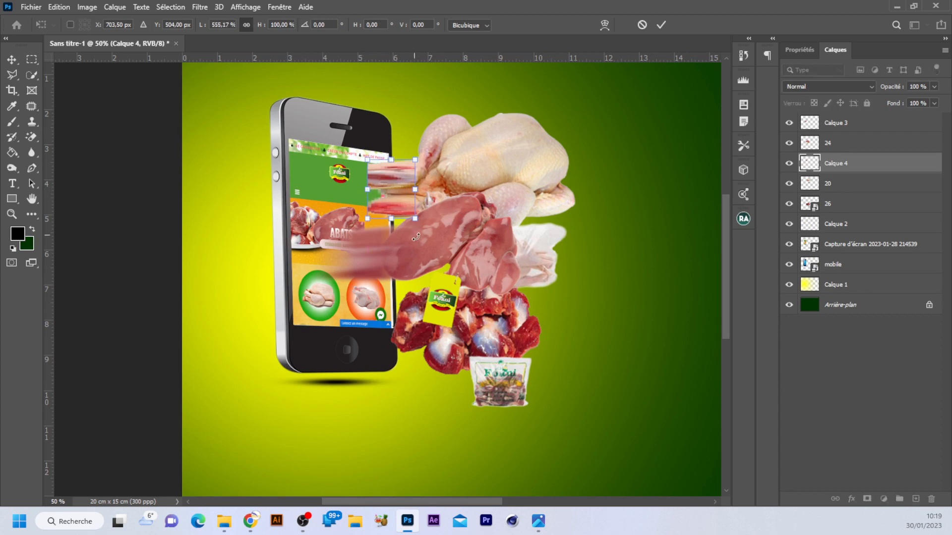
pyautogui.press('Return')
# Step: Apply a Gaussian blur with a 4.0-pixel radius to the stretched chicken strip on Calque 4
pyautogui.click(199, 6)
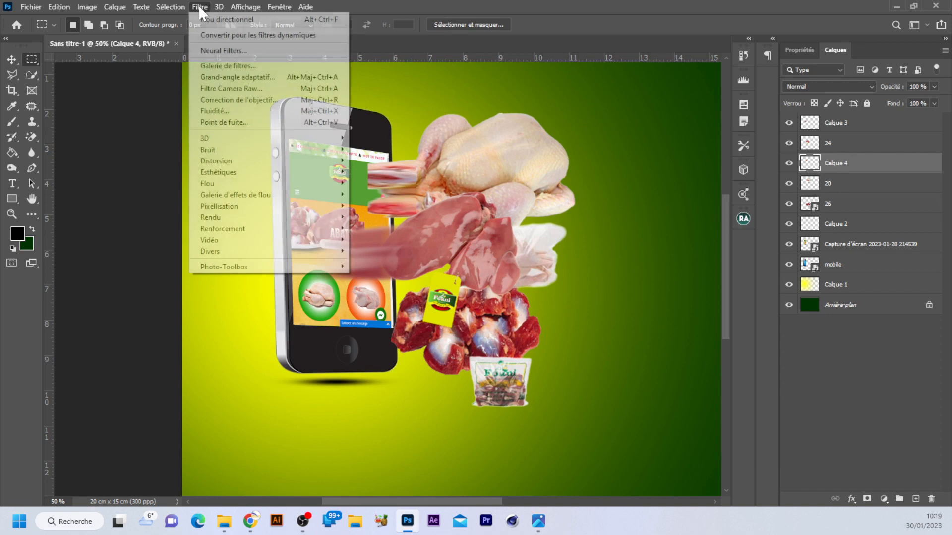
pyautogui.moveTo(242, 156)
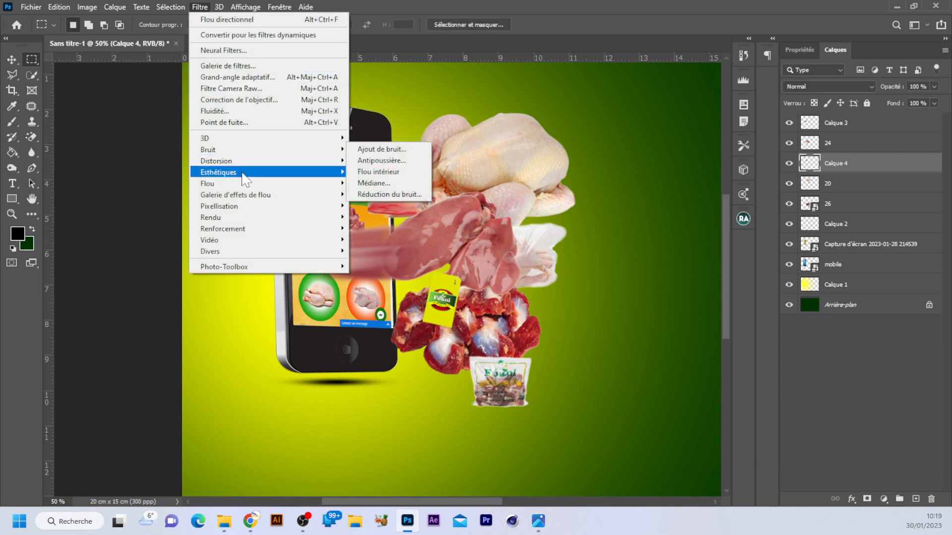
pyautogui.moveTo(304, 189)
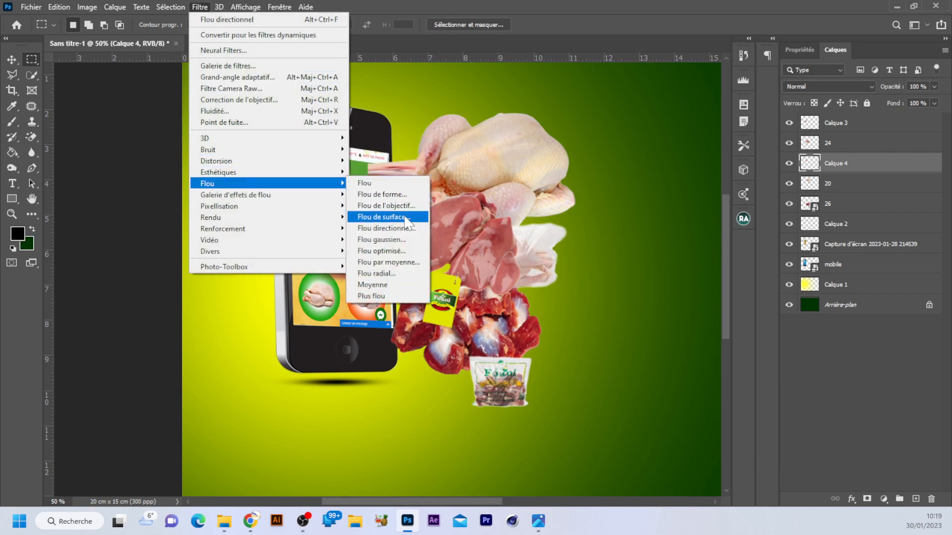
pyautogui.click(403, 238)
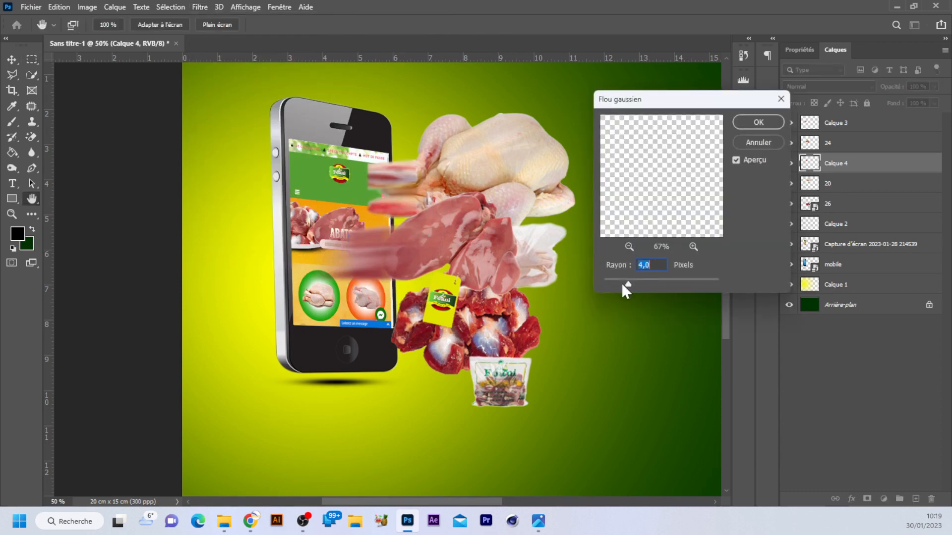
pyautogui.click(758, 122)
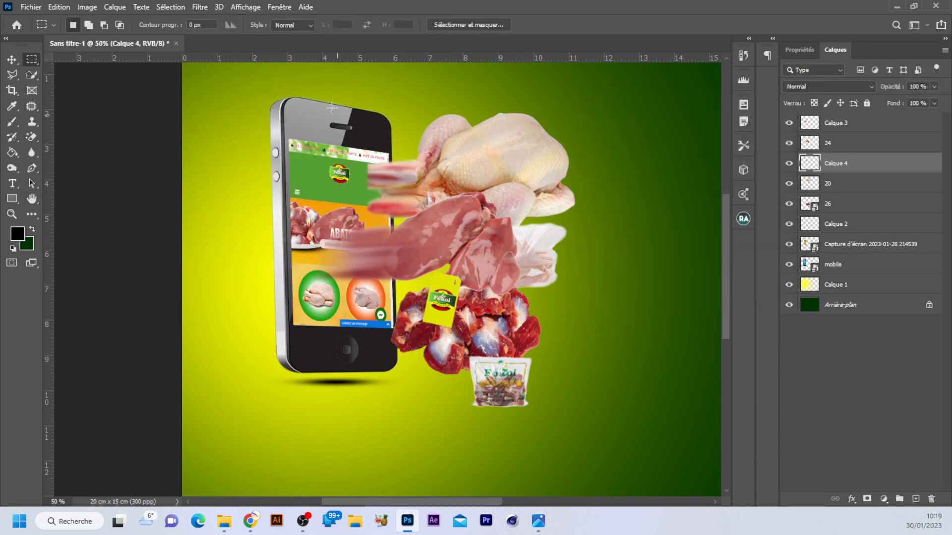
# Step: Apply a motion blur with a 4° angle and 148-pixel distance to the stretched chicken strip on Calque 4
pyautogui.click(200, 7)
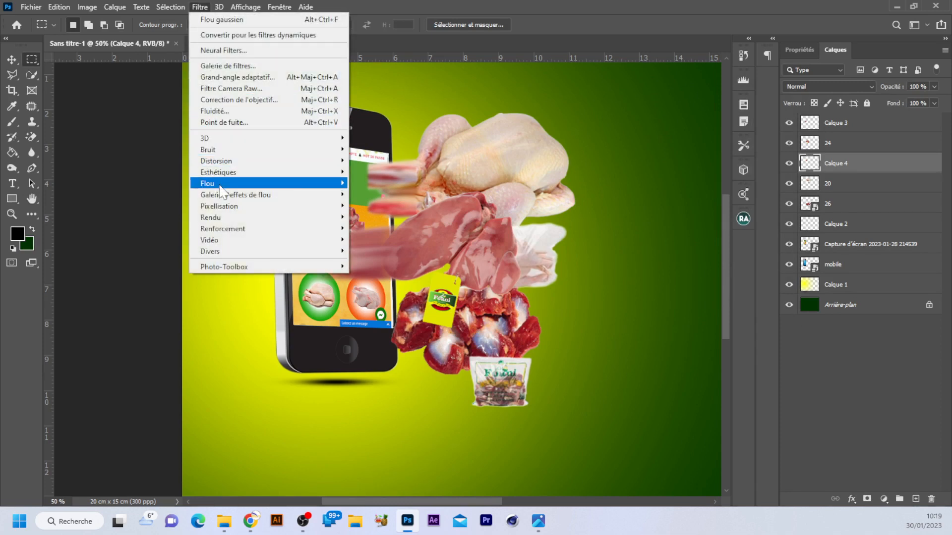
pyautogui.moveTo(220, 185)
pyautogui.click(387, 228)
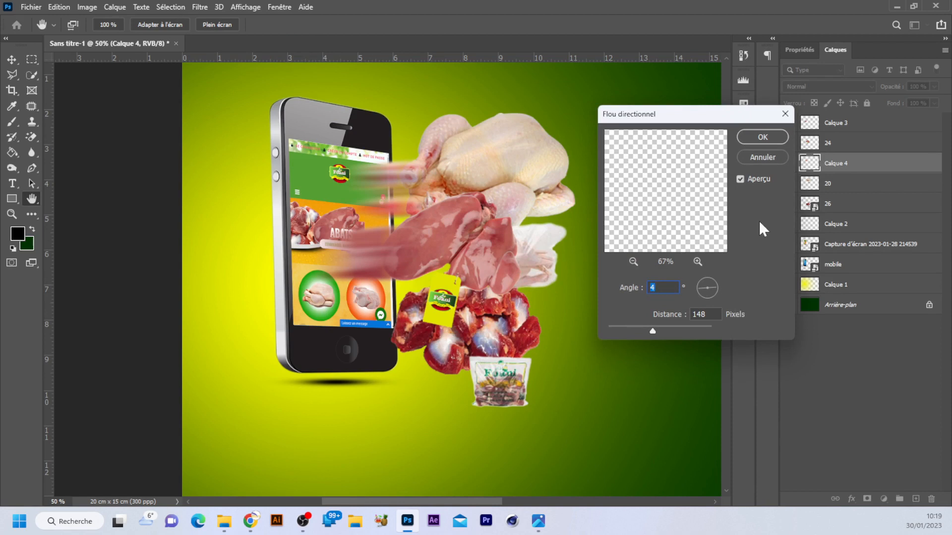
pyautogui.click(772, 137)
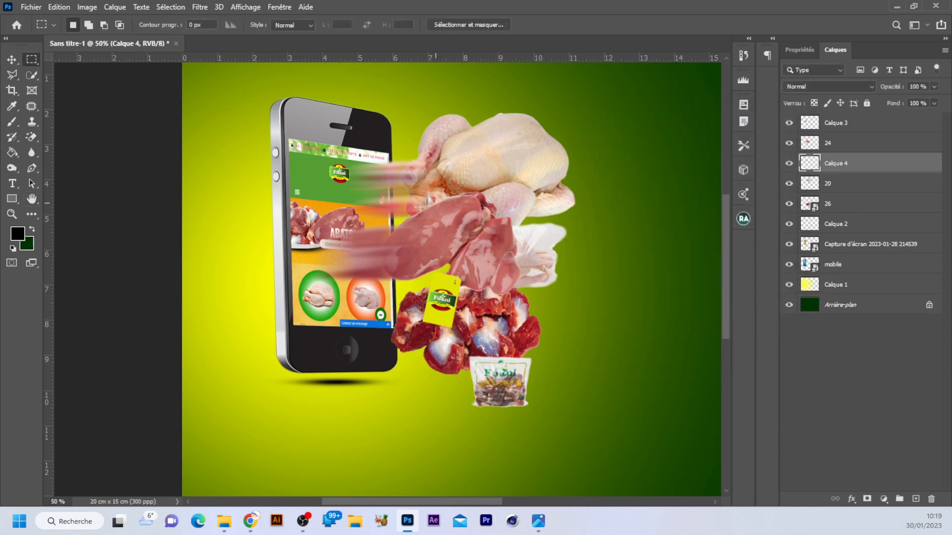
# Step: Select the gizzards' layer 26 and rasterize it
pyautogui.click(13, 60)
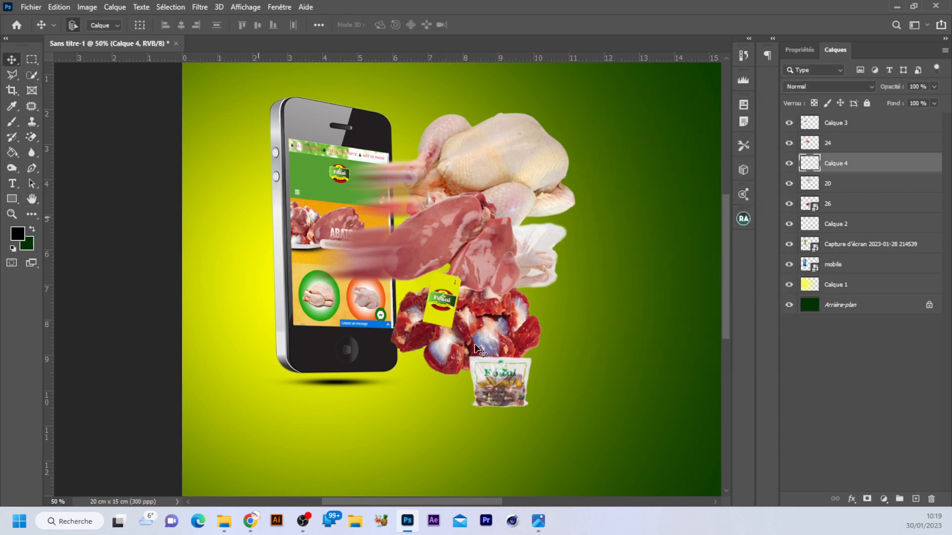
pyautogui.click(426, 343)
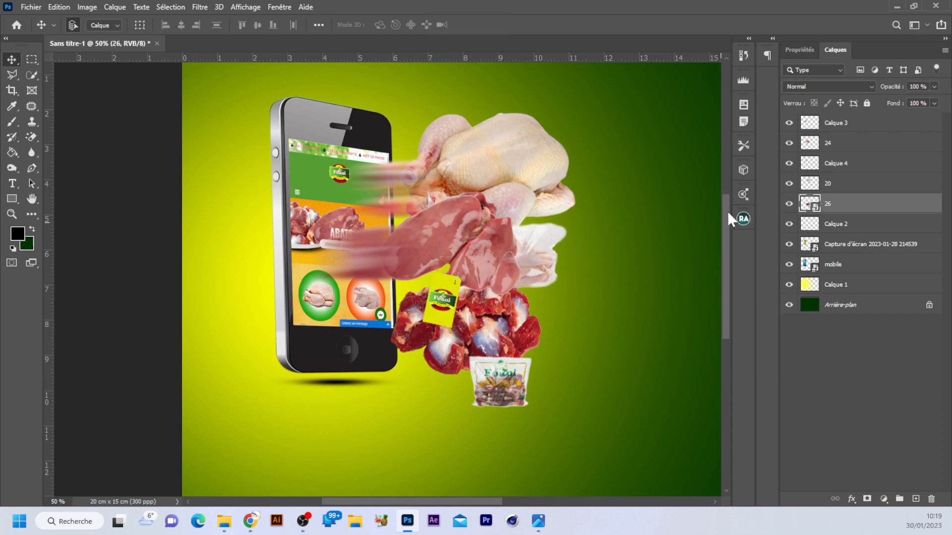
pyautogui.rightClick(837, 208)
pyautogui.click(680, 229)
# Step: Select a narrow vertical strip over the gizzards' edge beside the phone and copy it to a new layer
pyautogui.press('m')
pyautogui.moveTo(394, 288); pyautogui.dragTo(404, 368)
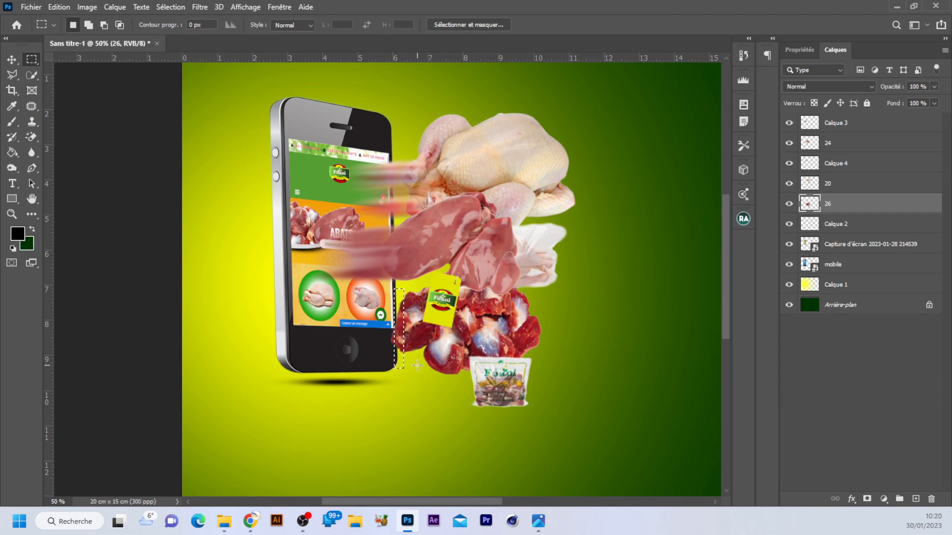
pyautogui.hotkey('ctrl', 'j')
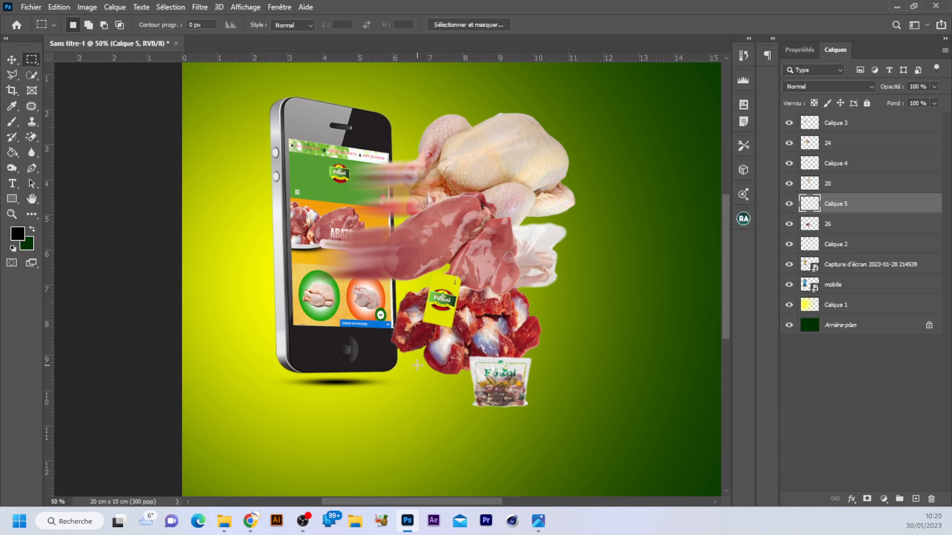
# Step: Stretch the copied gizzard strip over the phone to about 555% width, keeping its height at 100%
pyautogui.hotkey('ctrl', 't')
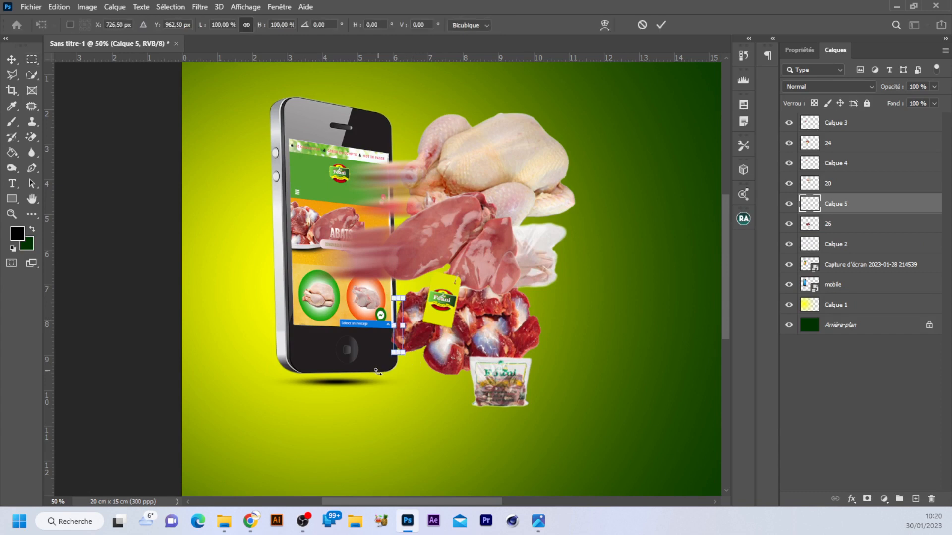
pyautogui.moveTo(395, 327); pyautogui.dragTo(349, 333)
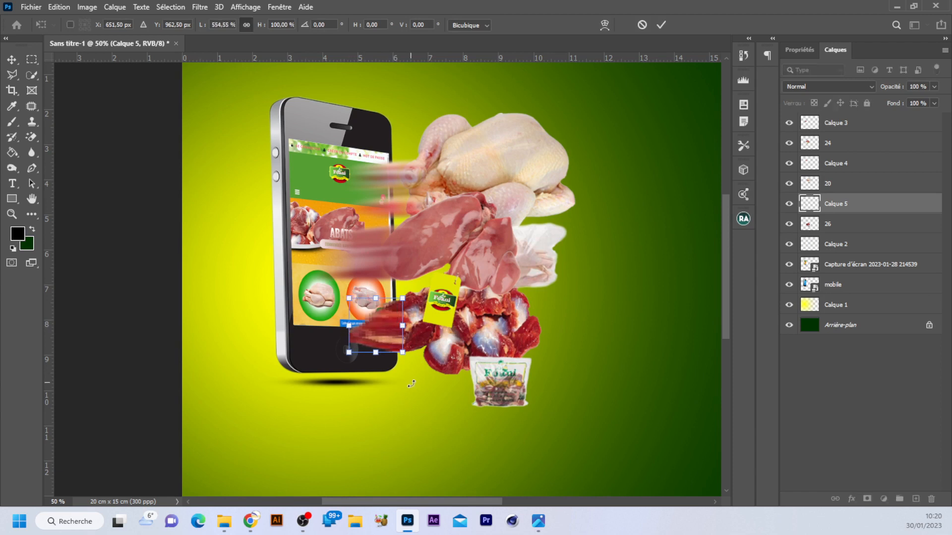
pyautogui.press('Return')
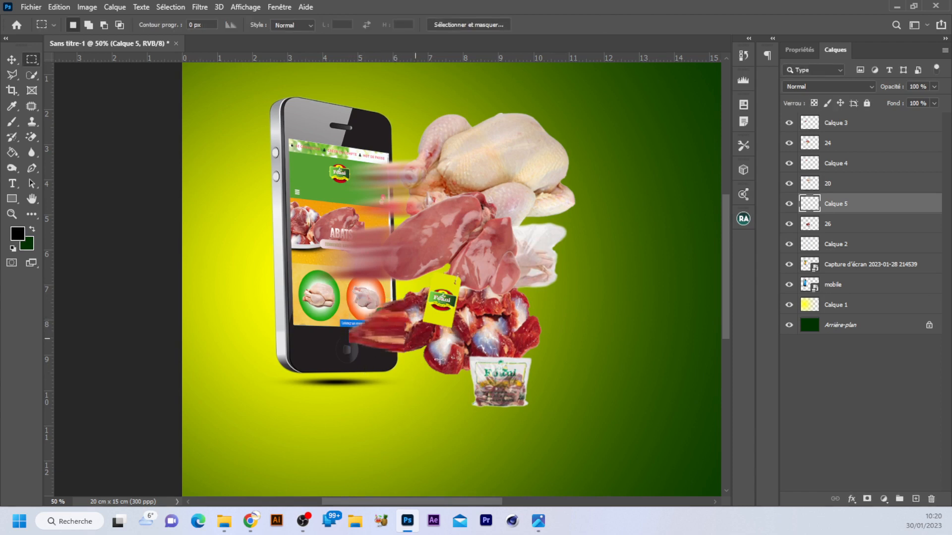
# Step: Apply a motion blur with a 4° angle and 92-pixel distance to the stretched gizzard strip on Calque 5
pyautogui.click(198, 10)
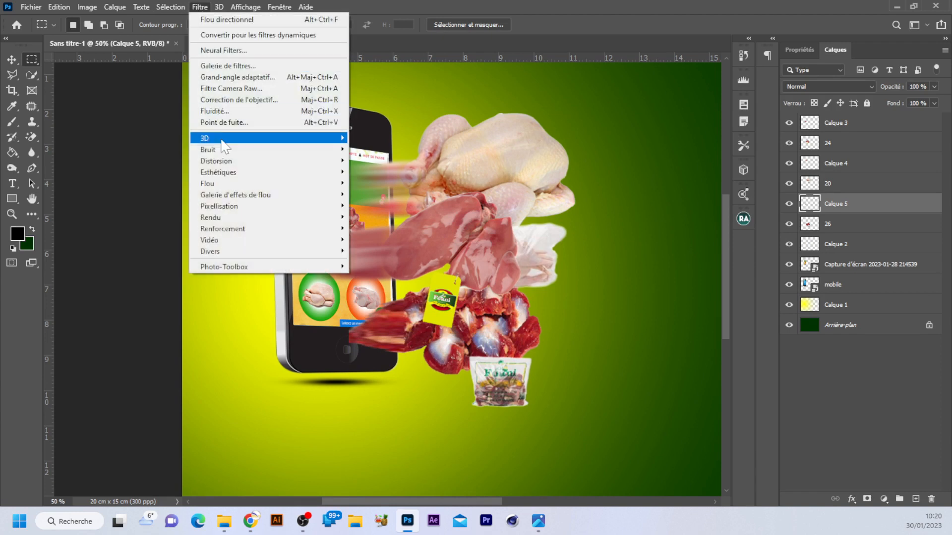
pyautogui.moveTo(233, 183)
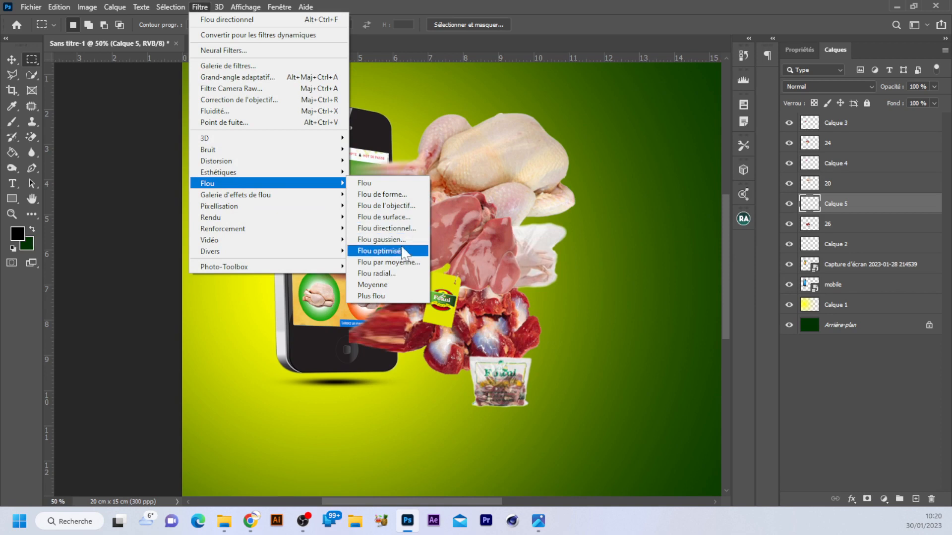
pyautogui.click(406, 229)
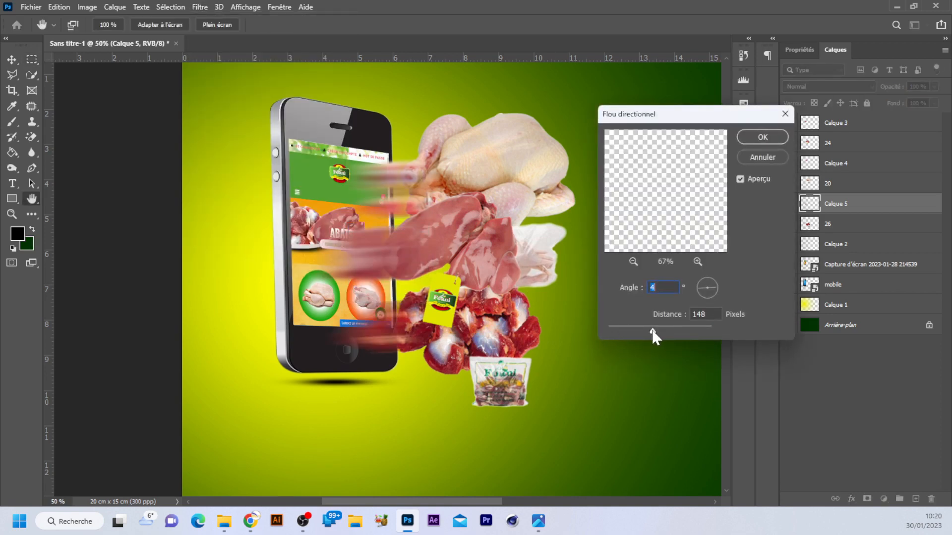
pyautogui.moveTo(652, 332); pyautogui.dragTo(643, 332)
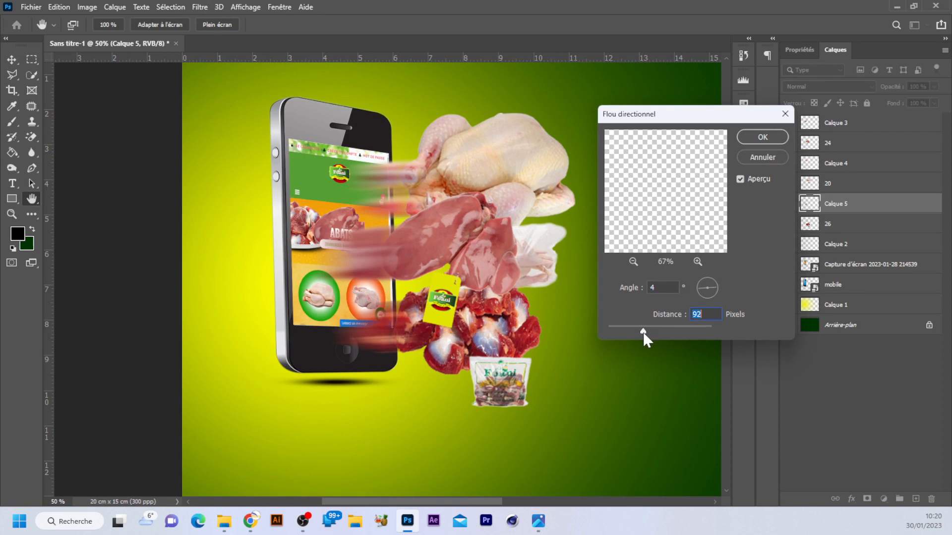
pyautogui.click(762, 138)
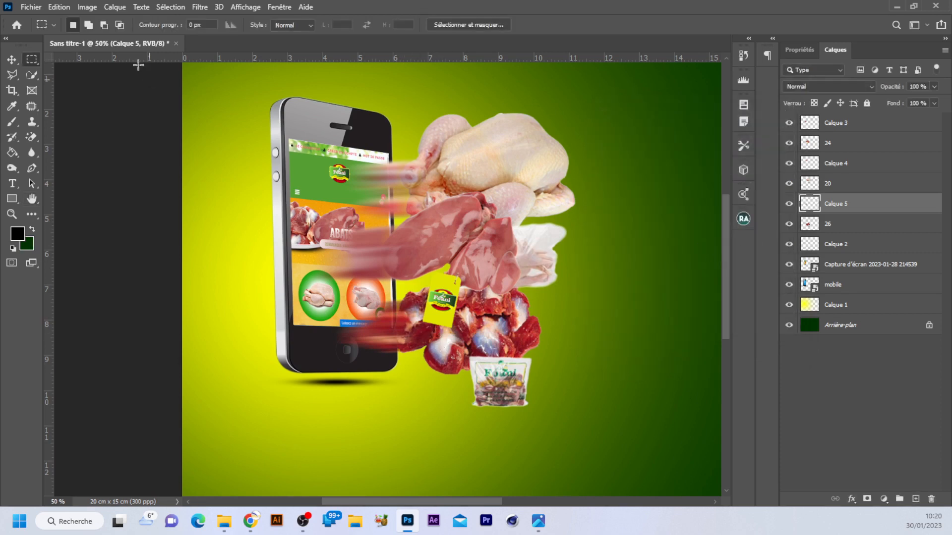
# Step: Erase the lower part of the gizzard trail over the phone's home button area with a soft Eraser at 20% opacity
pyautogui.click(11, 60)
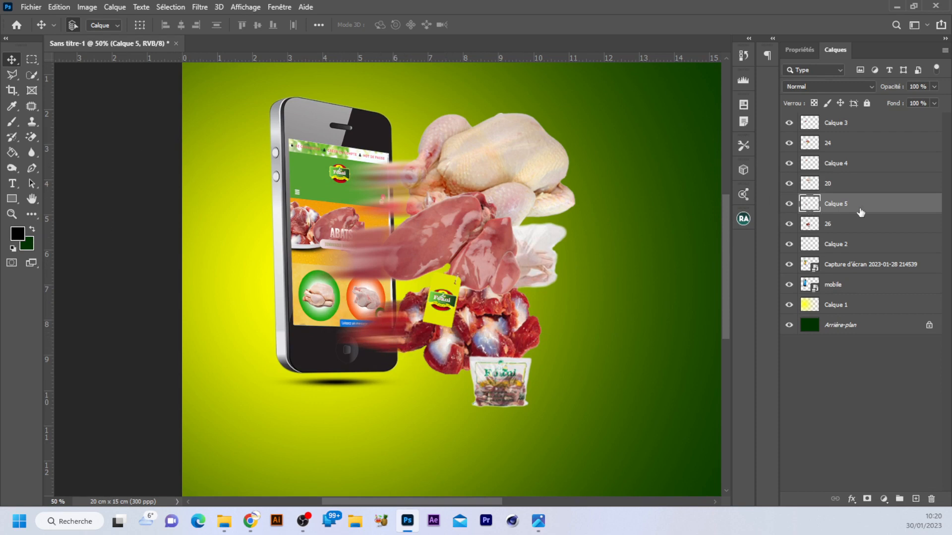
pyautogui.click(28, 138)
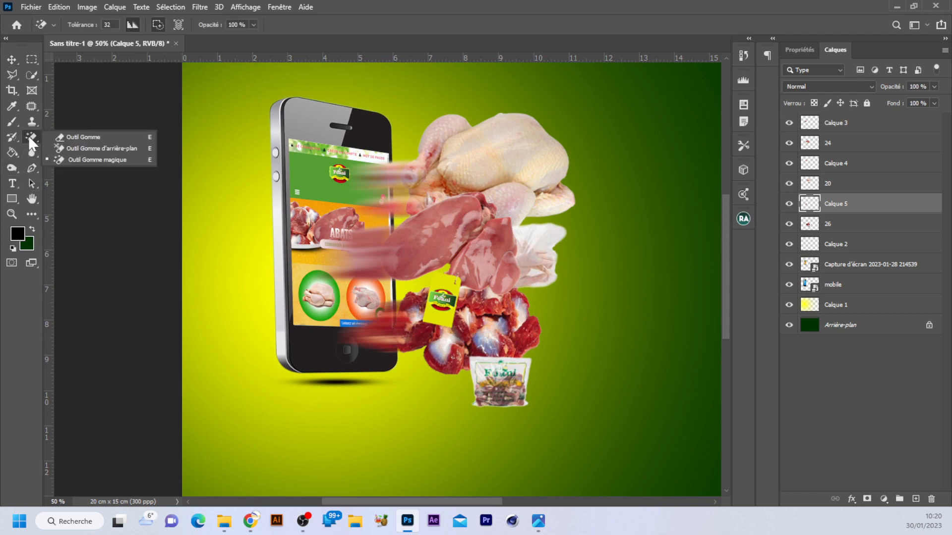
pyautogui.click(82, 137)
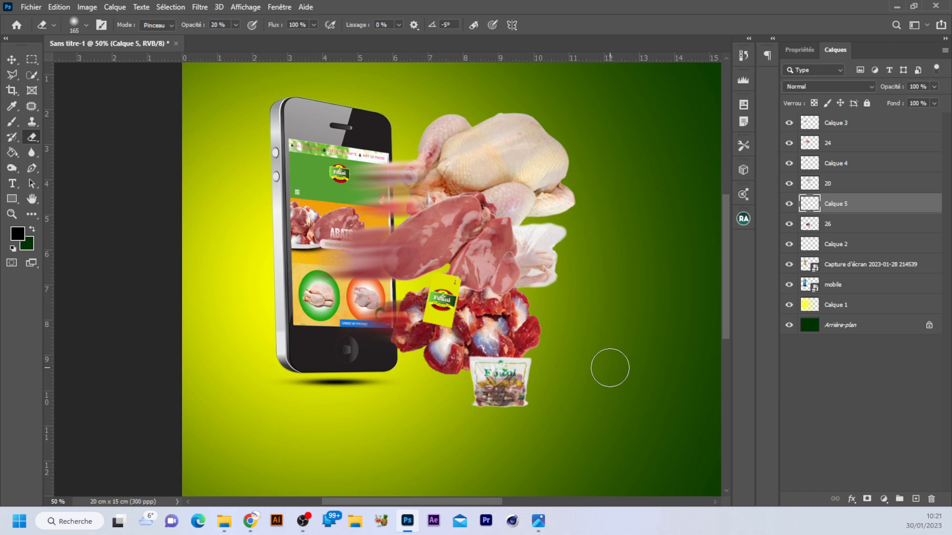
# Step: Switch to the image viewer to compare the composition with the FOANI 02.jpg reference, and return to Photoshop
pyautogui.hotkey('ctrl', '-')
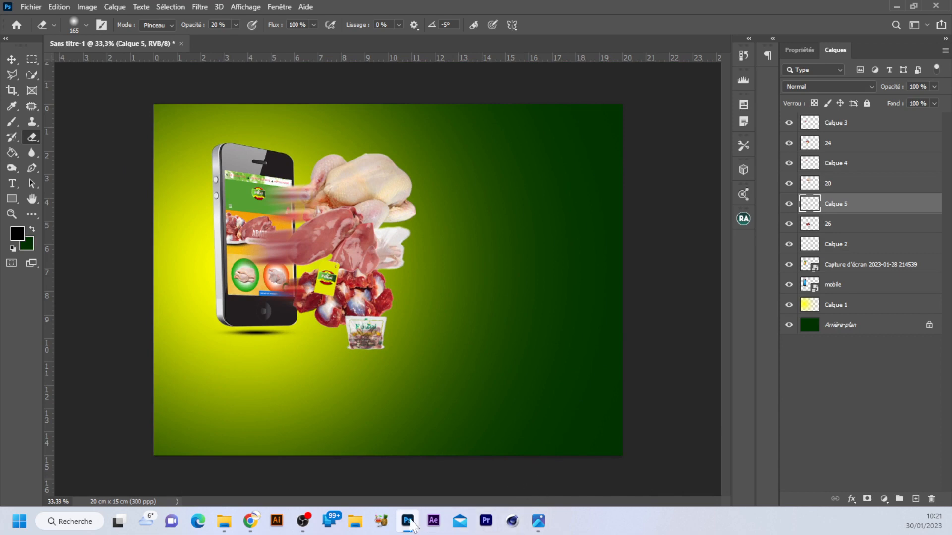
pyautogui.click(538, 521)
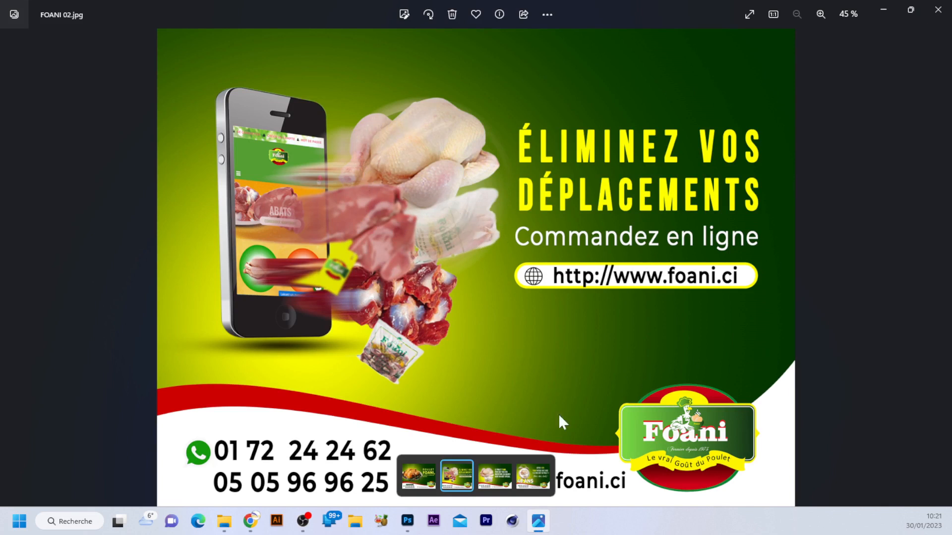
pyautogui.click(410, 525)
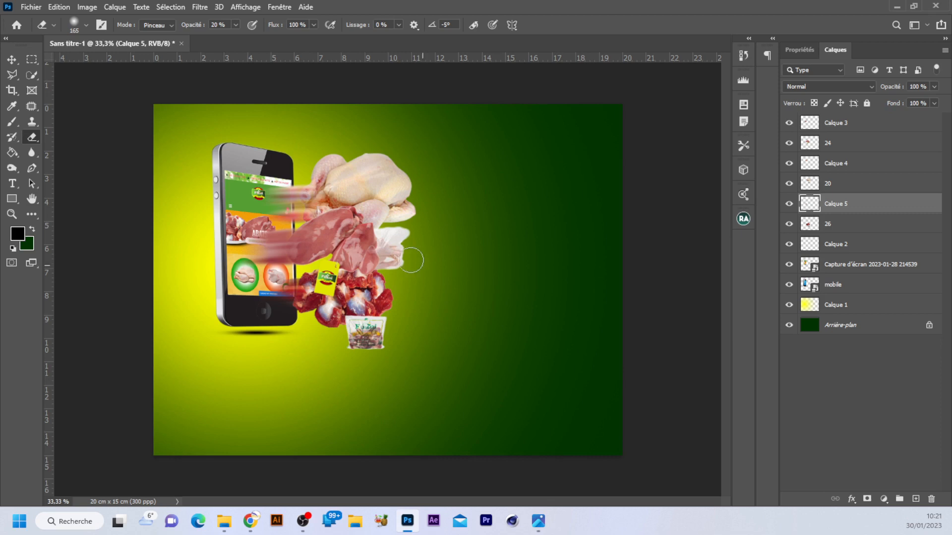
# Step: Draw a circular selection about 4 cm wide over the chicken on layer 20, invert it, and copy the chicken's outer edges to a new layer
pyautogui.click(10, 62)
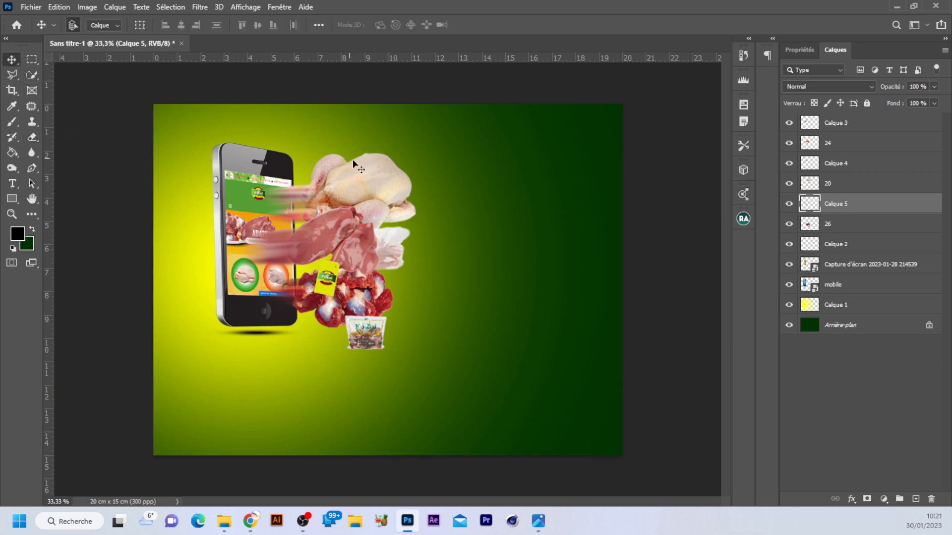
pyautogui.click(361, 175)
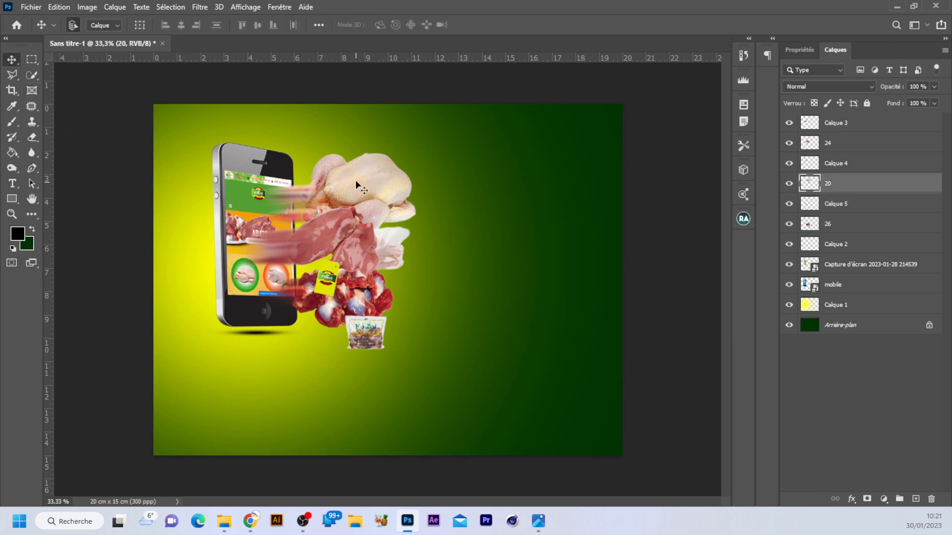
pyautogui.hotkey('ctrl', '+')
pyautogui.moveTo(356, 178); pyautogui.dragTo(474, 274)
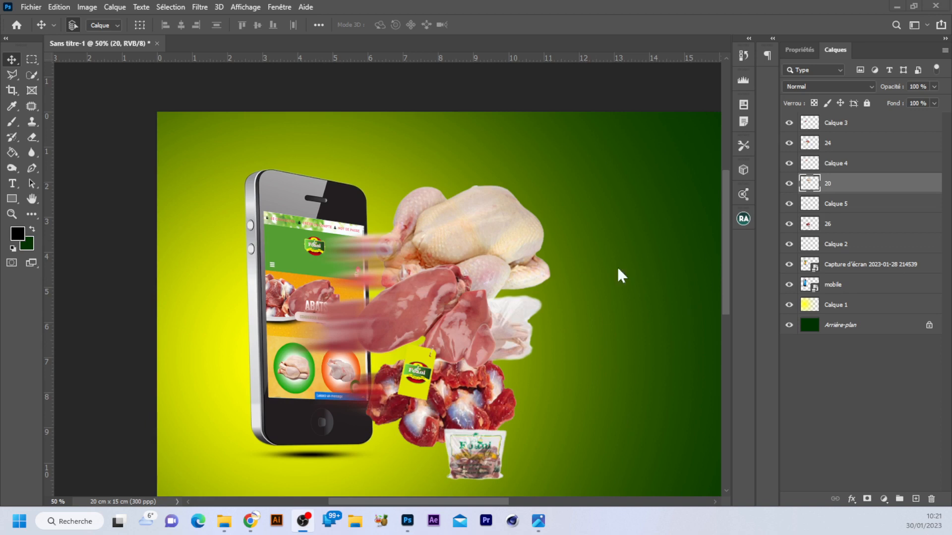
pyautogui.click(469, 217)
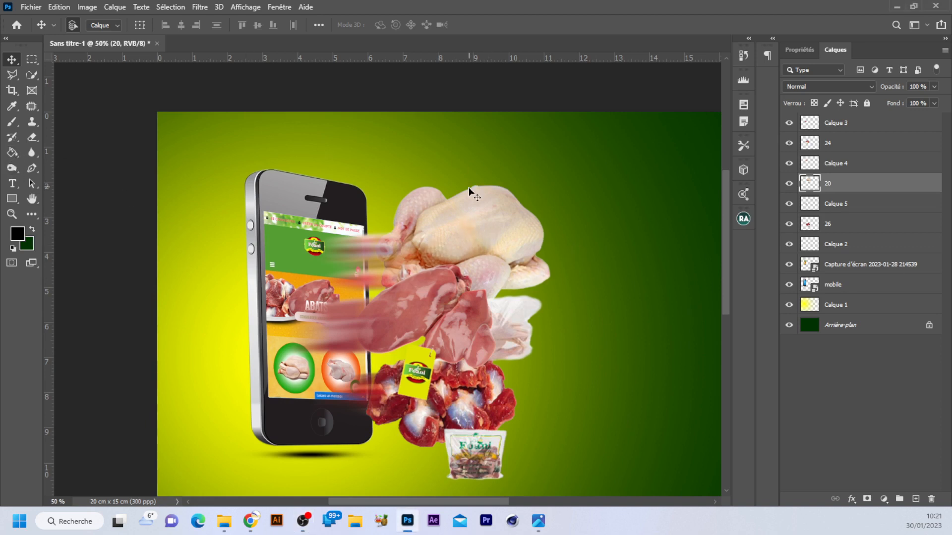
pyautogui.click(31, 60)
pyautogui.rightClick(31, 59)
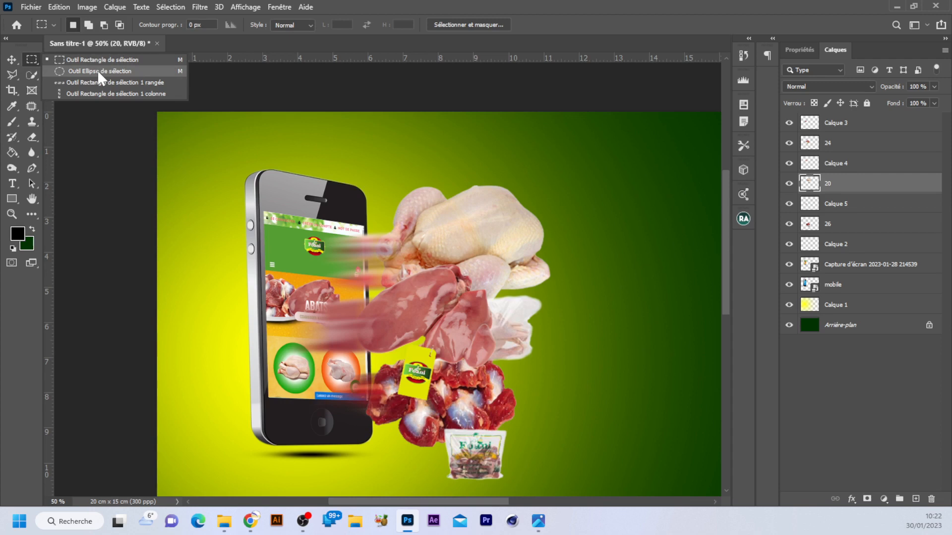
pyautogui.click(97, 71)
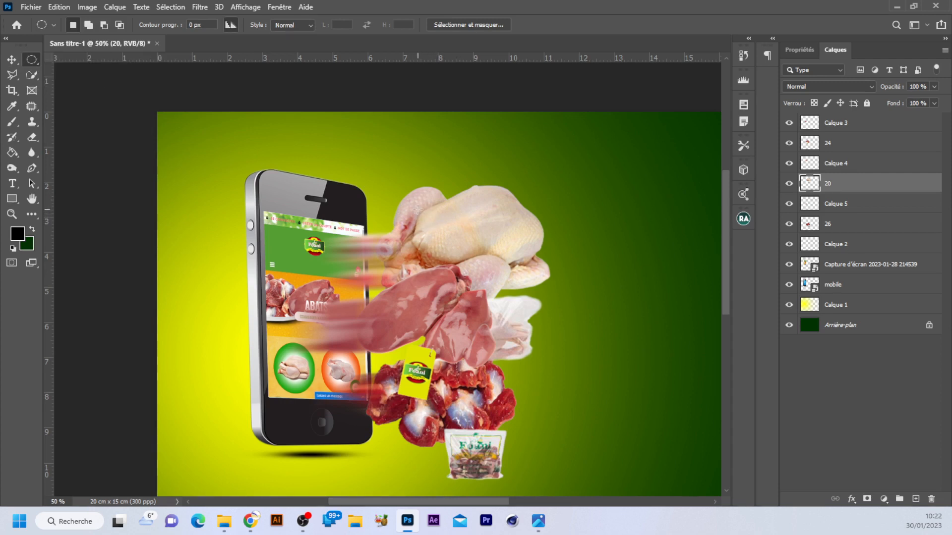
pyautogui.moveTo(411, 199); pyautogui.dragTo(586, 335)
pyautogui.moveTo(485, 251); pyautogui.dragTo(467, 241)
pyautogui.hotkey('ctrl', 'shift', 'i')
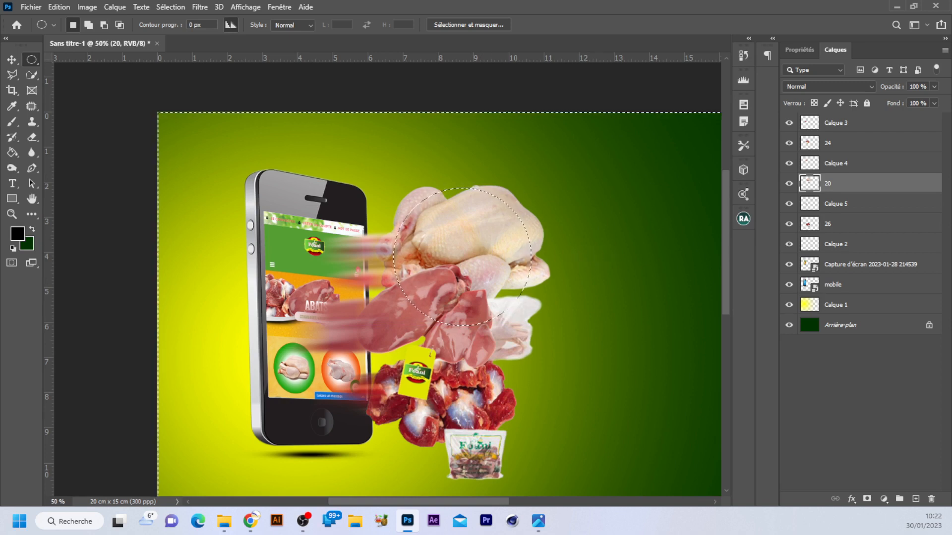
pyautogui.hotkey('ctrl', 'j')
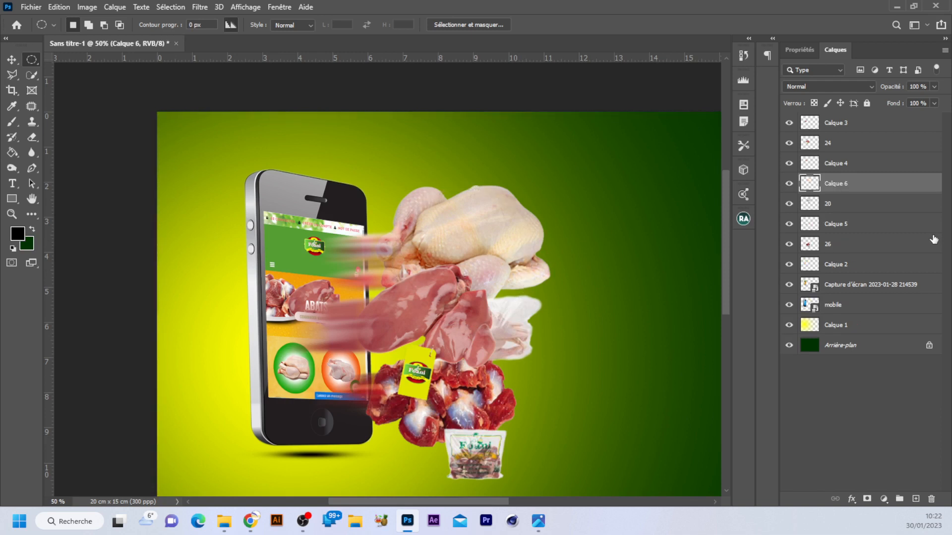
# Step: Toggle the visibility of layer 20 and Calque 6 to examine the copied chicken edges, leaving both layers shown
pyautogui.click(789, 204)
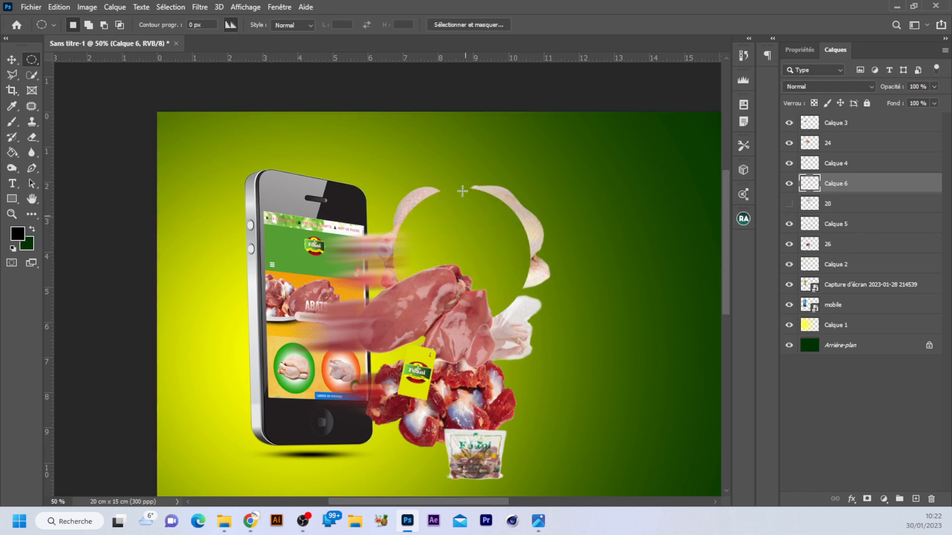
pyautogui.click(789, 204)
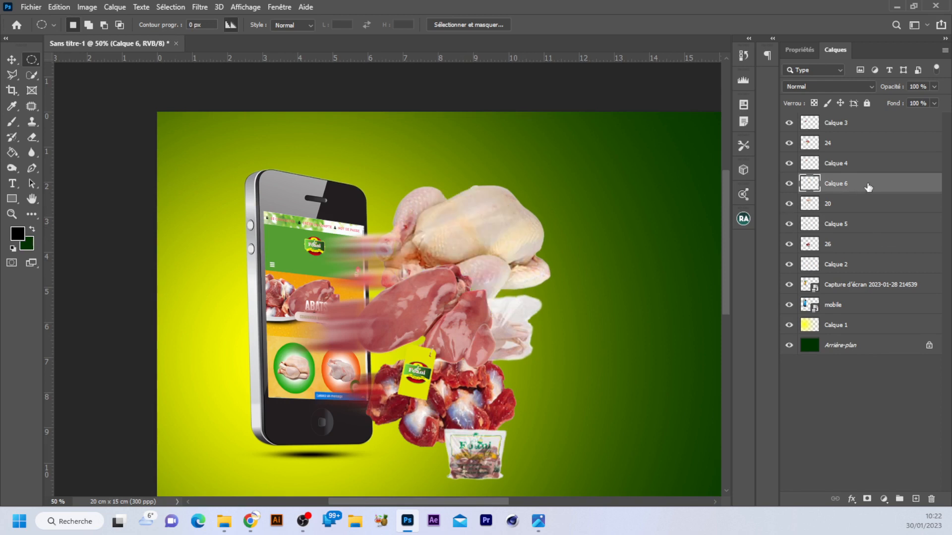
pyautogui.click(789, 204)
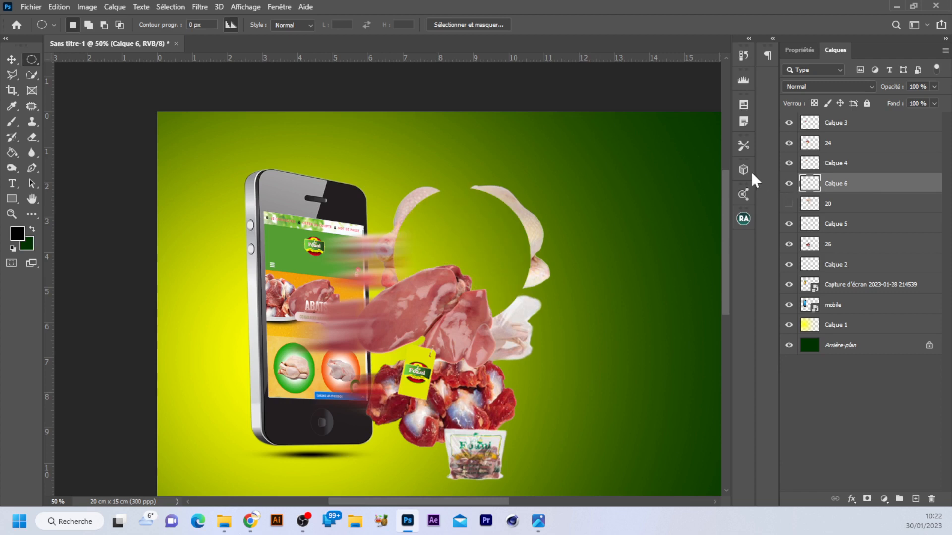
pyautogui.click(789, 184)
pyautogui.click(788, 183)
pyautogui.click(788, 204)
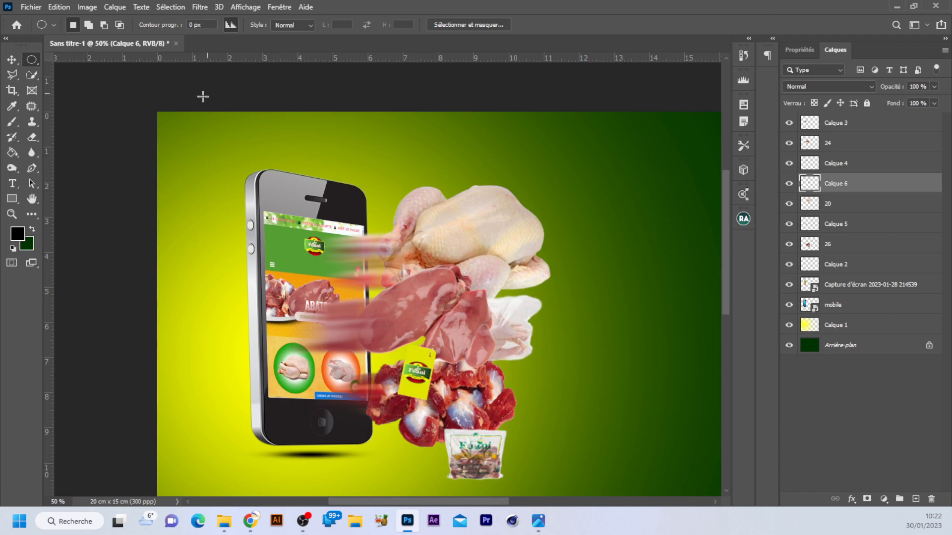
# Step: Apply a Radial Blur with a value of 65, Rotation mode and Normal quality to the chicken edges on Calque 6
pyautogui.click(200, 7)
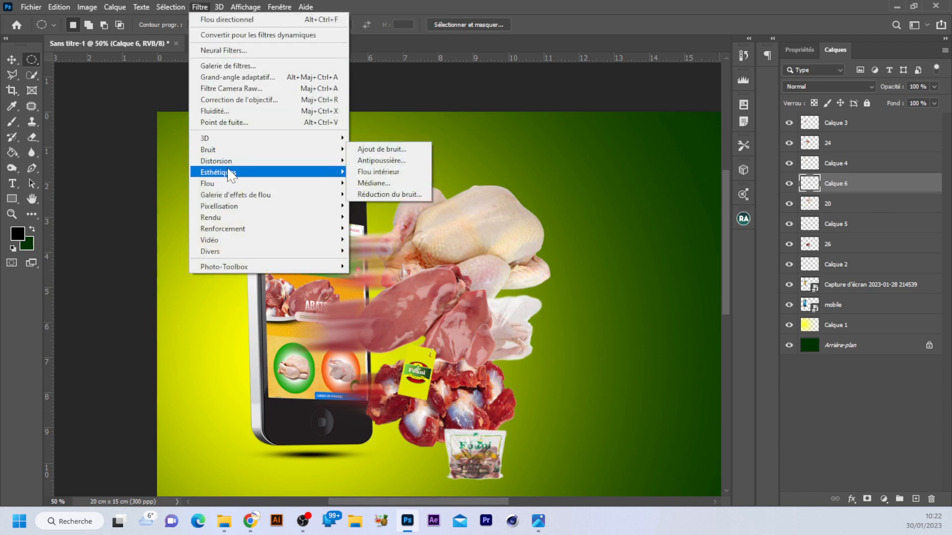
pyautogui.moveTo(228, 183)
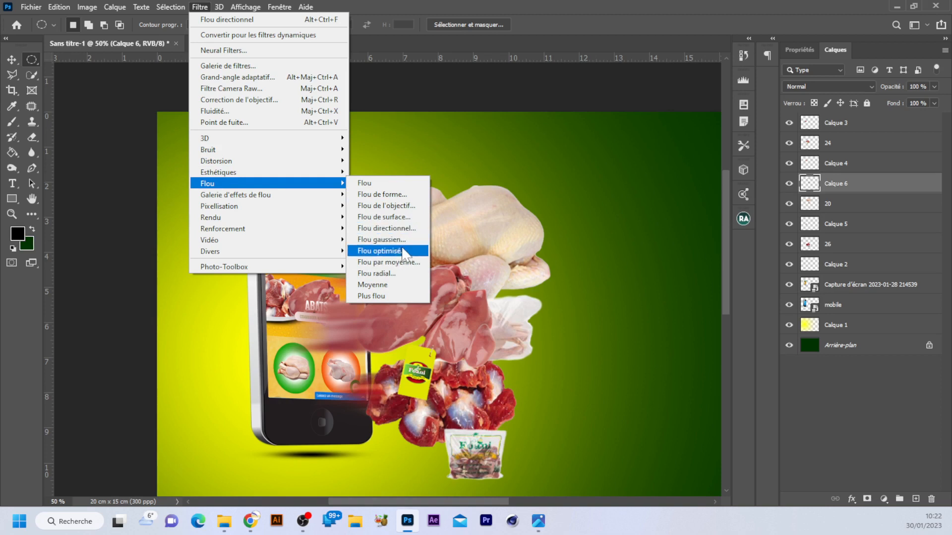
pyautogui.click(394, 273)
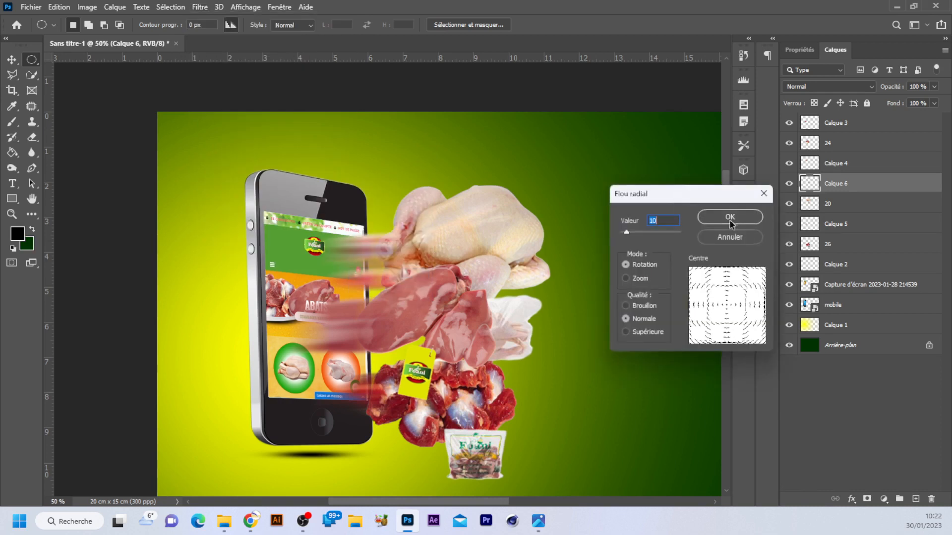
pyautogui.moveTo(708, 197); pyautogui.dragTo(582, 124)
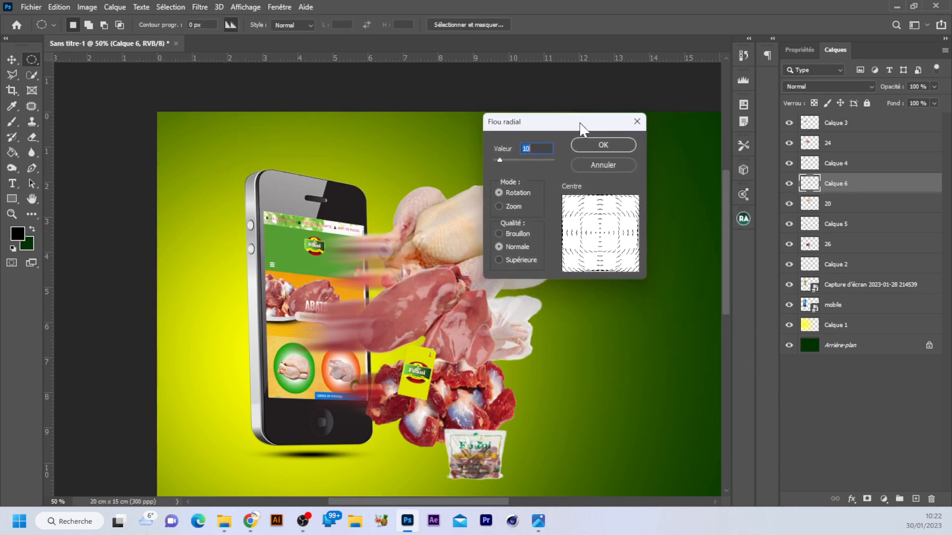
pyautogui.moveTo(501, 159); pyautogui.dragTo(533, 159)
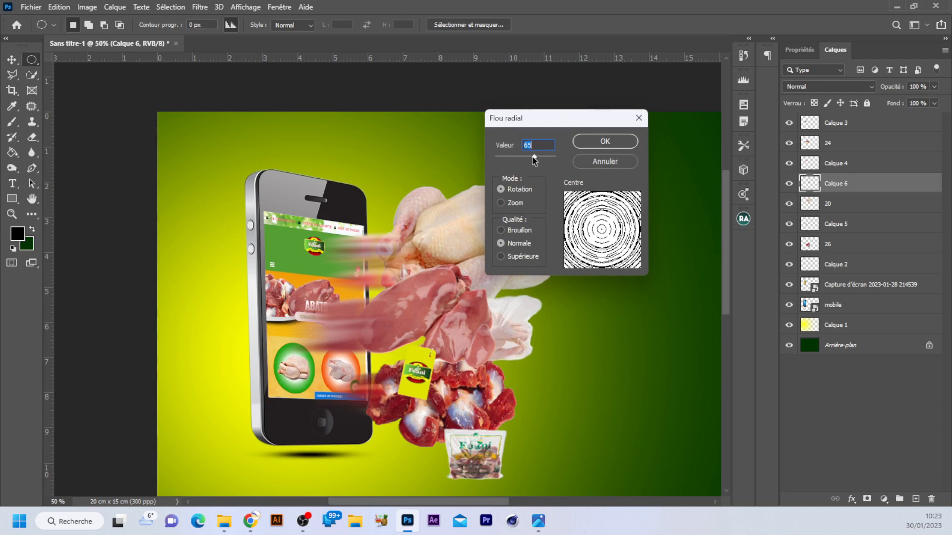
pyautogui.click(613, 143)
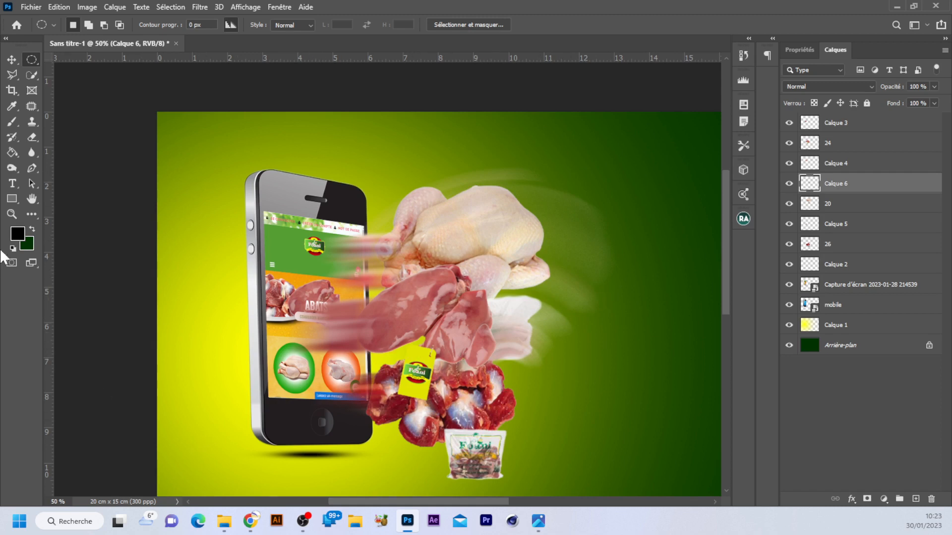
# Step: Erase part of the rotational blur on Calque 6 around the chicken's outer side with a soft Eraser at 50% opacity
pyautogui.click(31, 137)
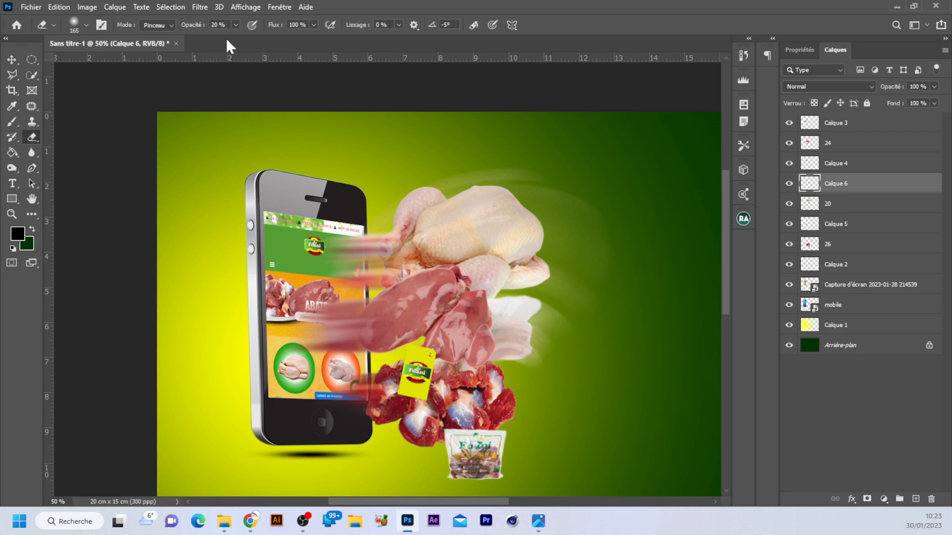
pyautogui.write('50')
pyautogui.click(302, 521)
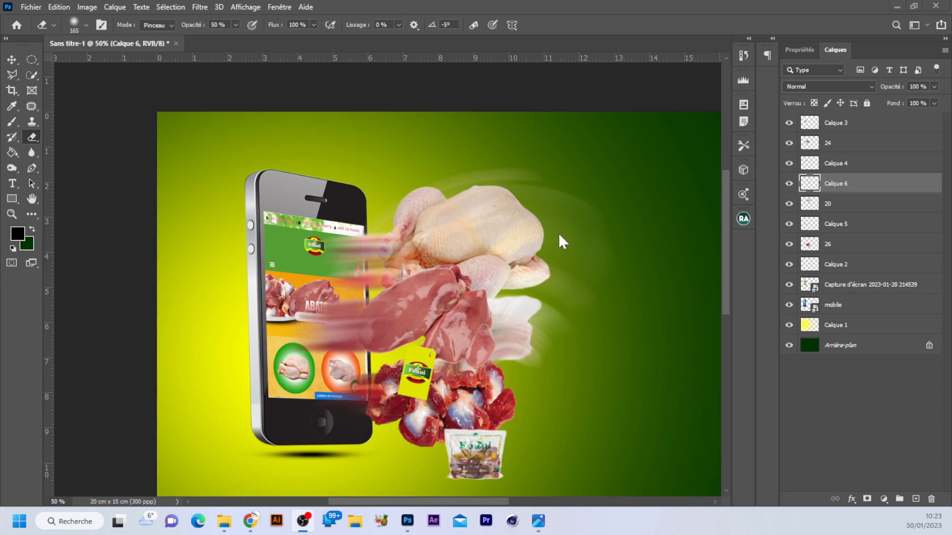
pyautogui.click(31, 134)
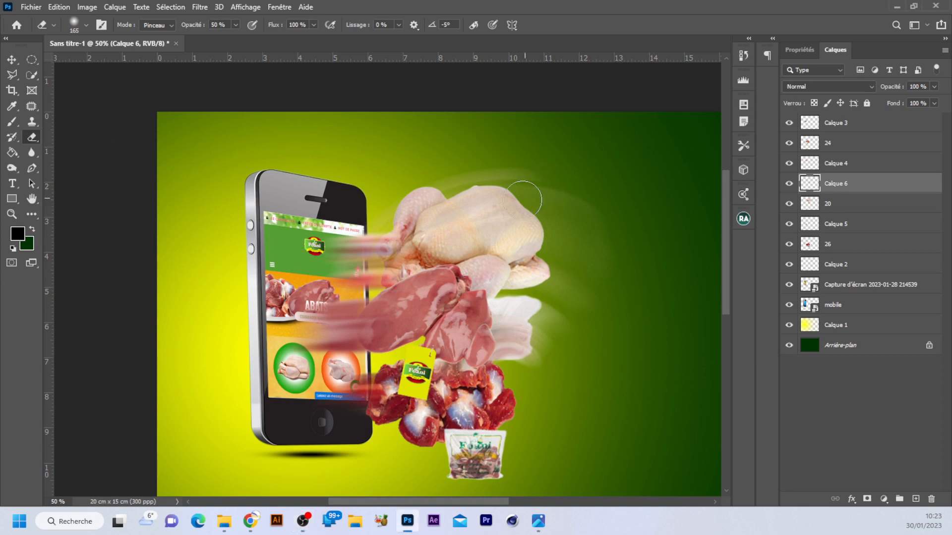
pyautogui.moveTo(569, 321)
pyautogui.mouseDown()
pyautogui.moveTo(595, 253)
pyautogui.moveTo(593, 194)
pyautogui.moveTo(552, 388)
pyautogui.moveTo(528, 404)
pyautogui.mouseUp()
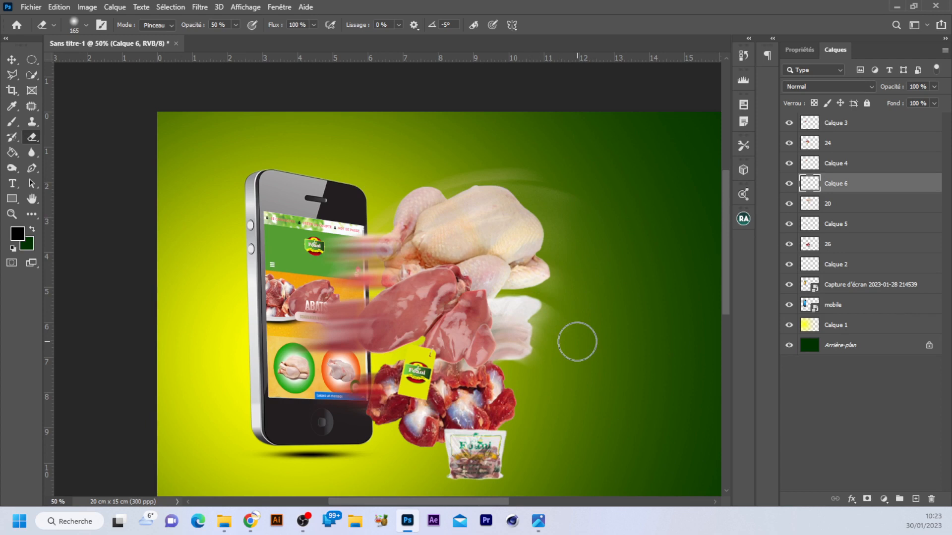
# Step: View more of the composition, compare it with the FOANI 02.jpg reference in the image viewer, and return to Photoshop
pyautogui.hotkey('ctrl', '-')
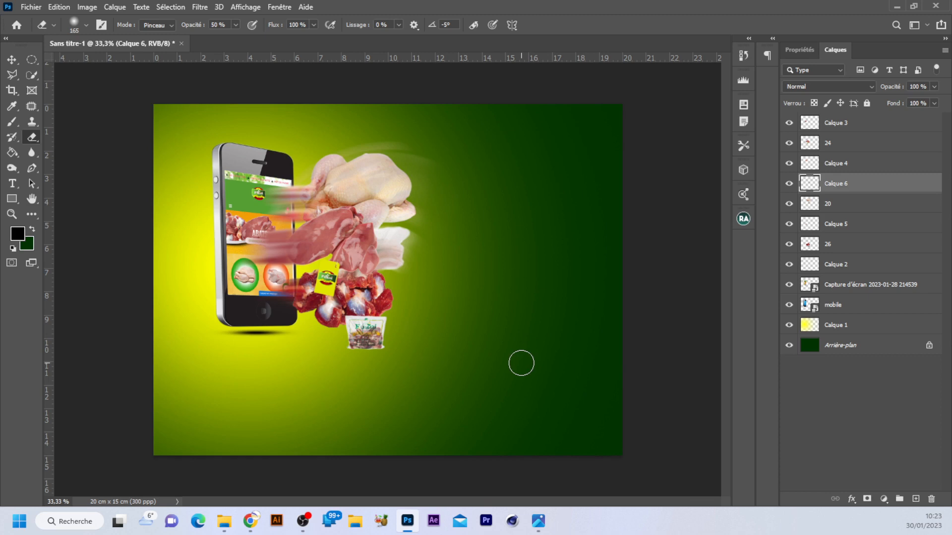
pyautogui.click(538, 521)
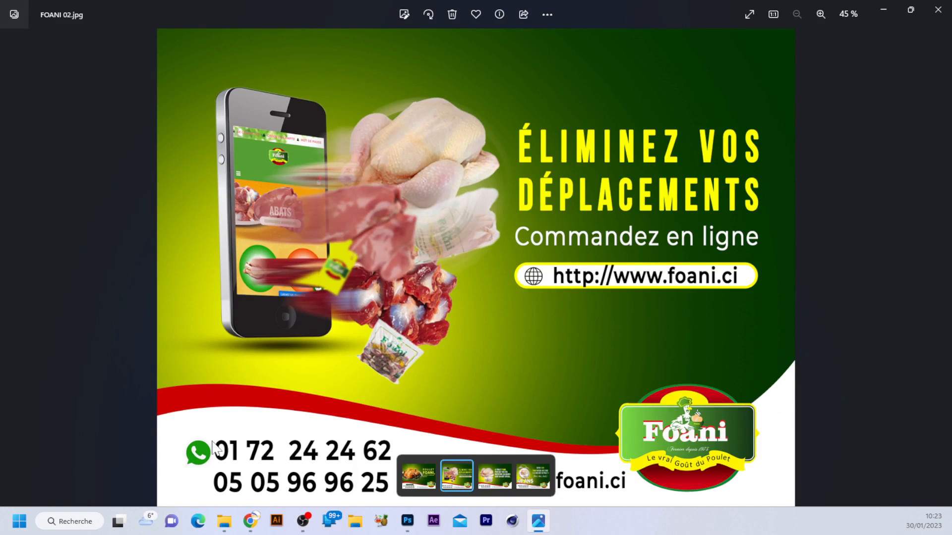
pyautogui.click(407, 520)
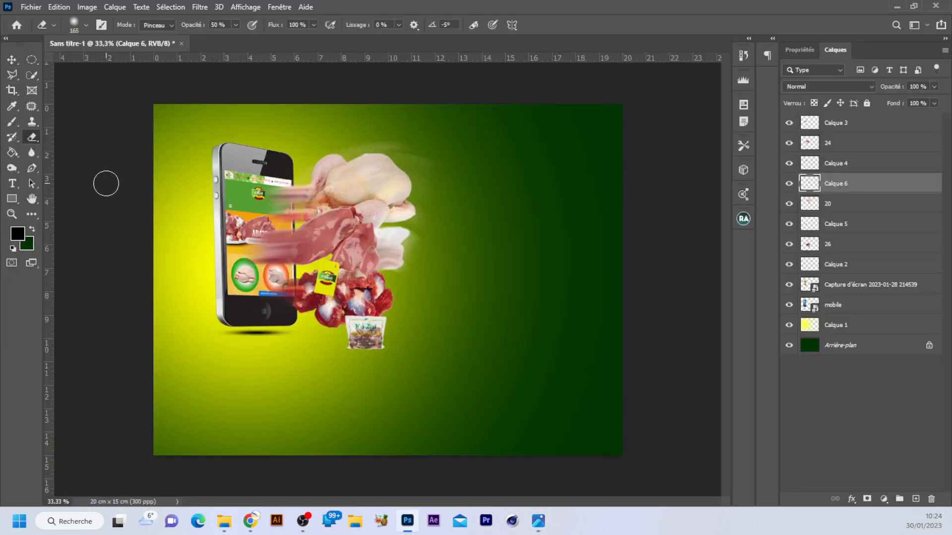
# Step: On a new layer above Calque 6, draw a wavy Pen path around the lower part of the canvas and convert it to a selection
pyautogui.press('p')
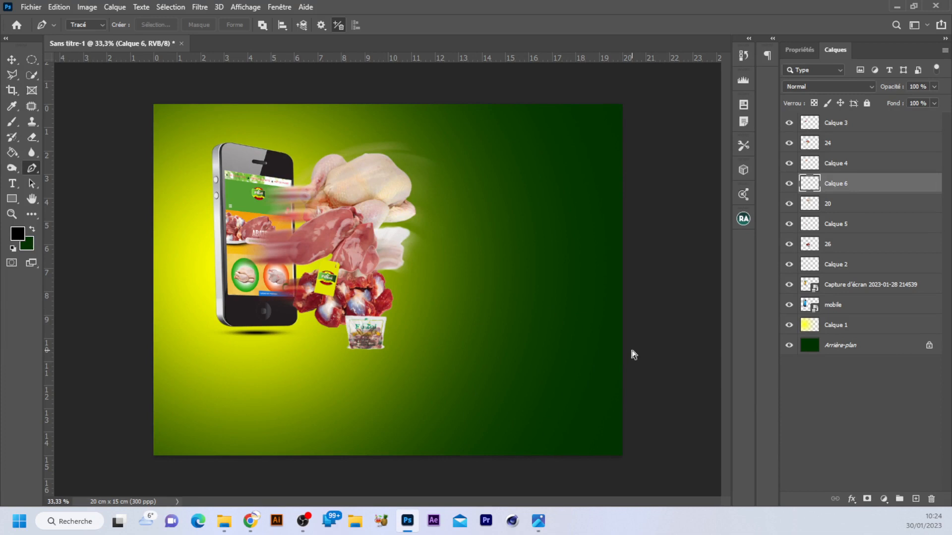
pyautogui.hotkey('ctrl', '-')
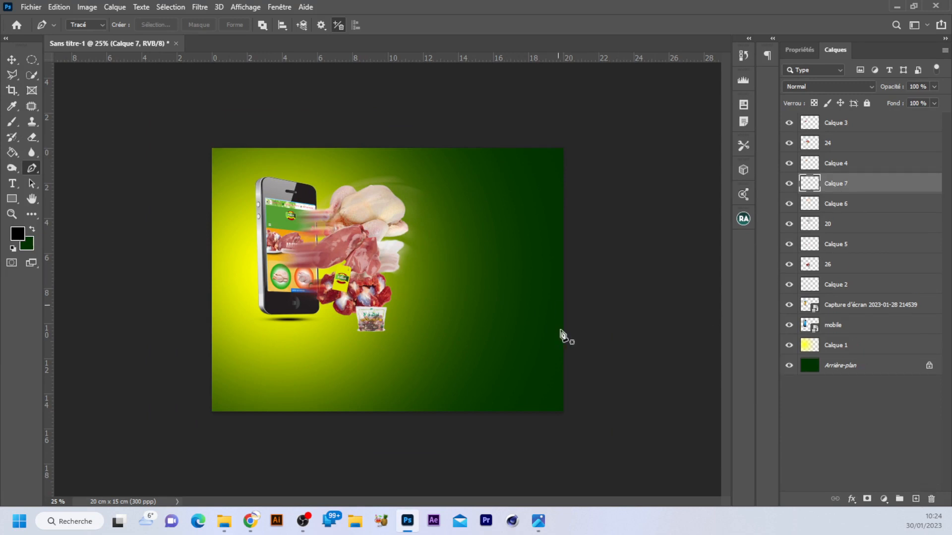
pyautogui.click(575, 320)
pyautogui.moveTo(401, 370); pyautogui.dragTo(273, 347)
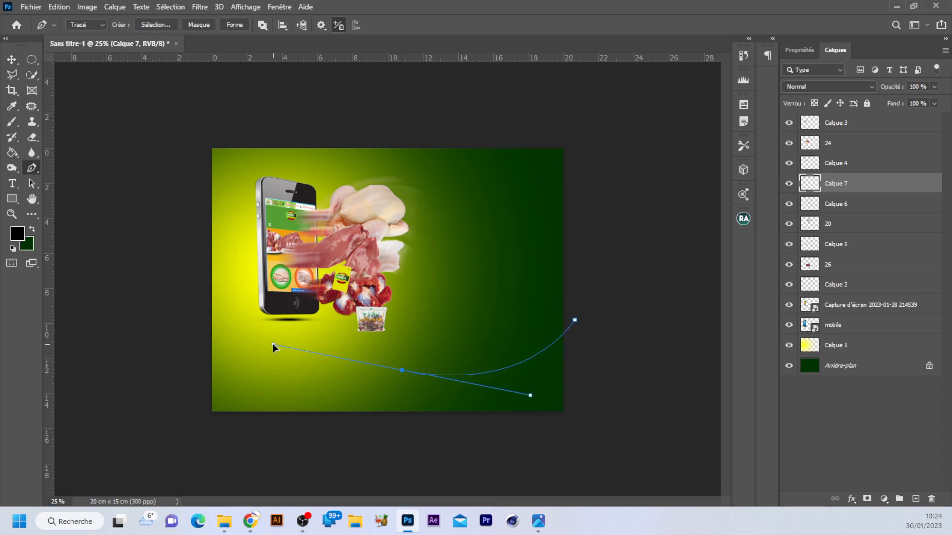
pyautogui.moveTo(117, 377); pyautogui.dragTo(31, 458)
pyautogui.moveTo(203, 456); pyautogui.dragTo(281, 455)
pyautogui.moveTo(522, 454); pyautogui.dragTo(567, 438)
pyautogui.click(620, 408)
pyautogui.moveTo(609, 365); pyautogui.dragTo(603, 350)
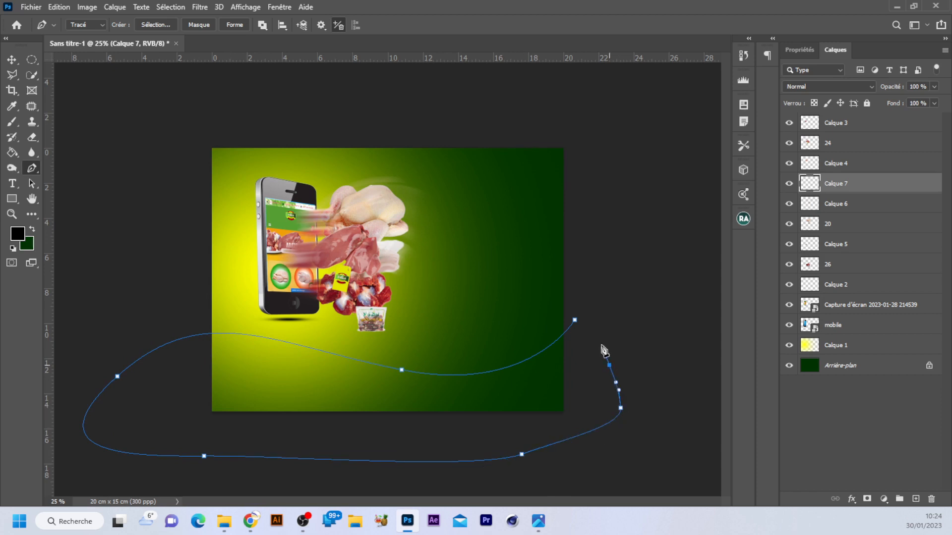
pyautogui.hotkey('ctrl', 'Return')
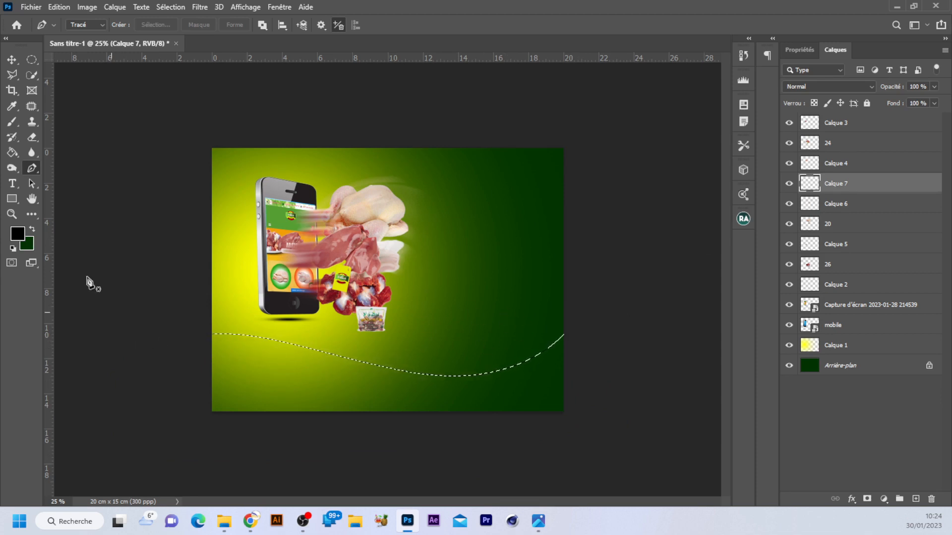
# Step: Set the foreground colour to white (#ffffff)
pyautogui.click(16, 231)
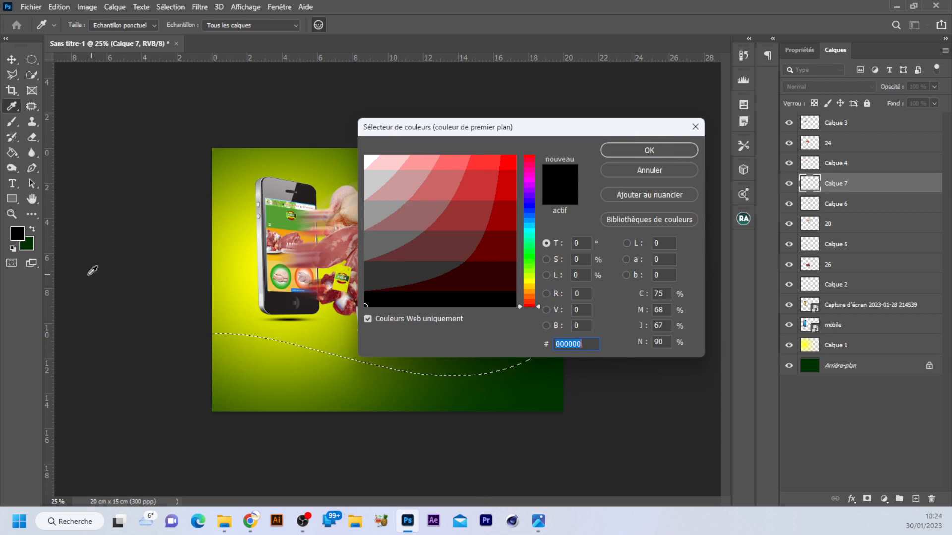
pyautogui.click(366, 160)
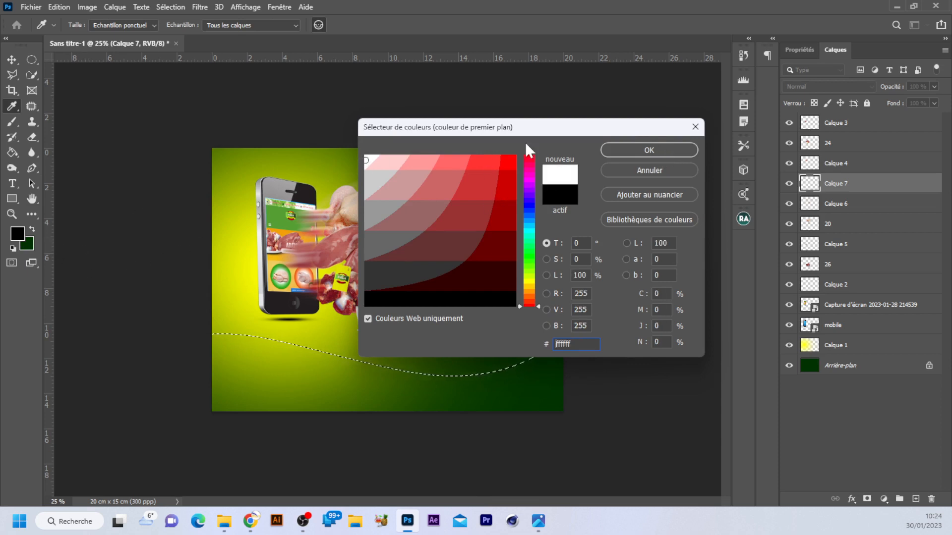
pyautogui.click(649, 148)
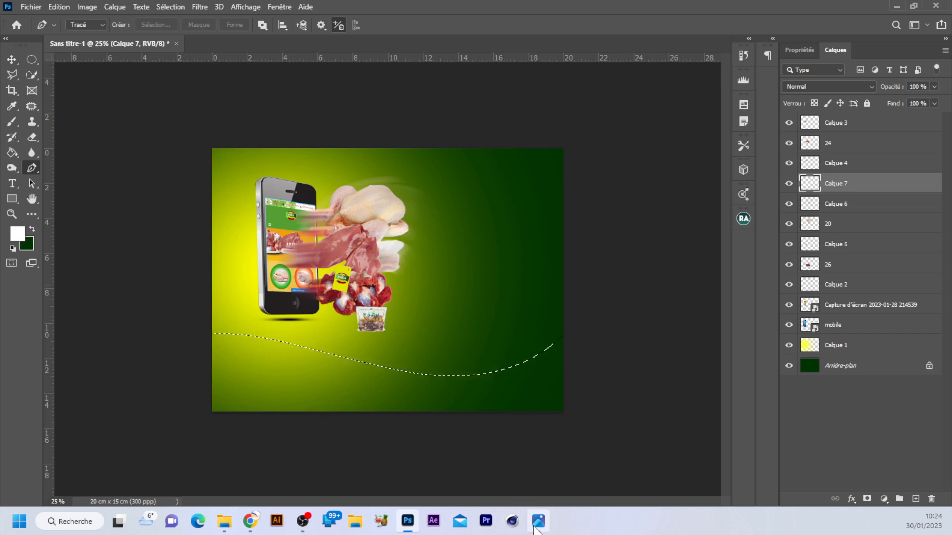
# Step: Set the foreground colour to red #cc0000, fill the wavy selection on Calque 7 with it, and deselect
pyautogui.moveTo(536, 525)
pyautogui.moveTo(537, 462)
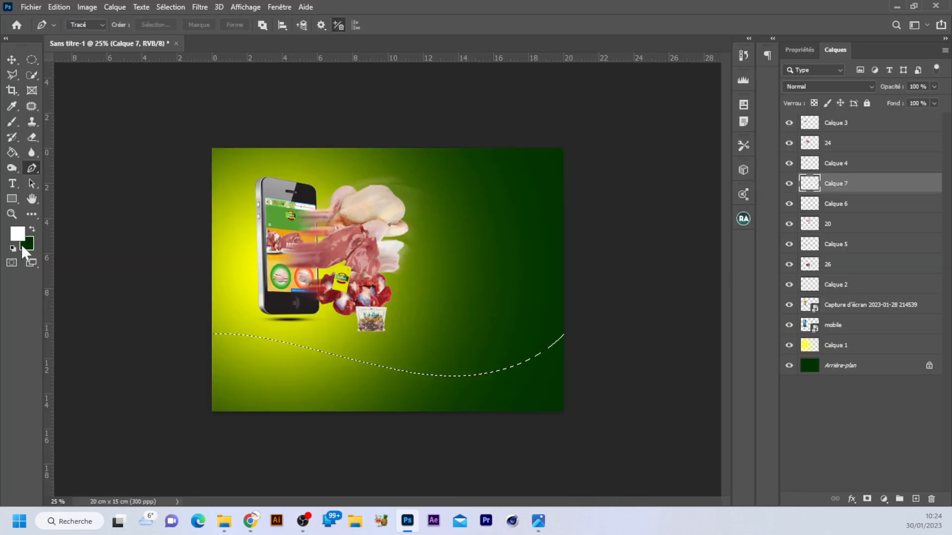
pyautogui.click(17, 234)
pyautogui.click(499, 214)
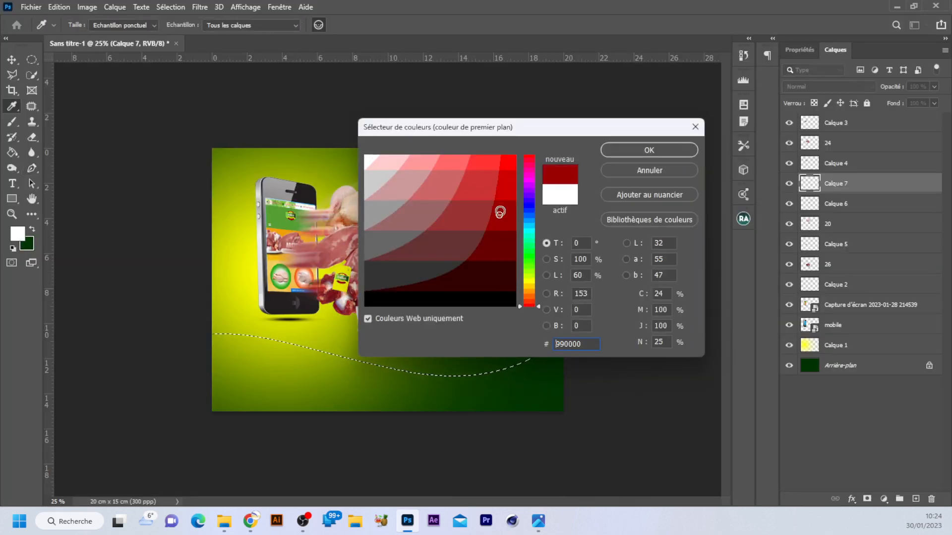
pyautogui.click(650, 146)
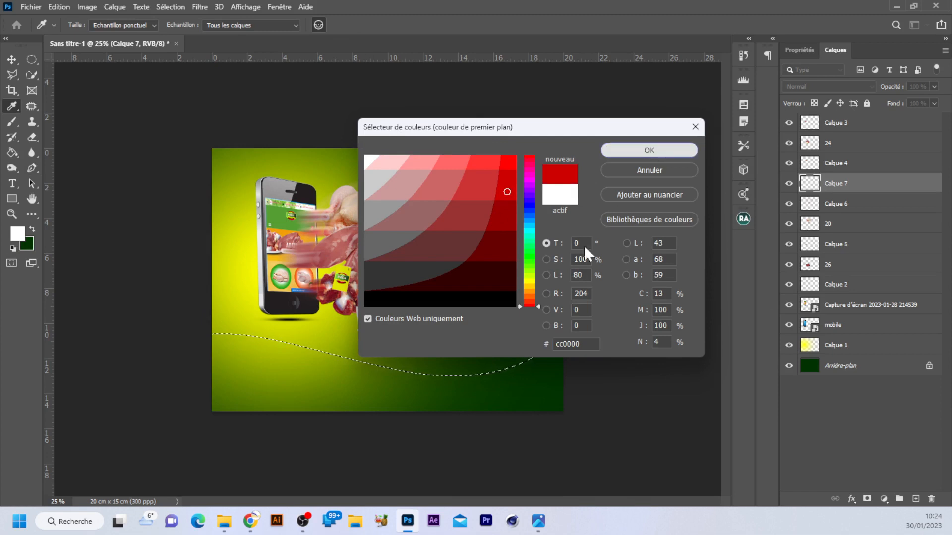
pyautogui.press('p')
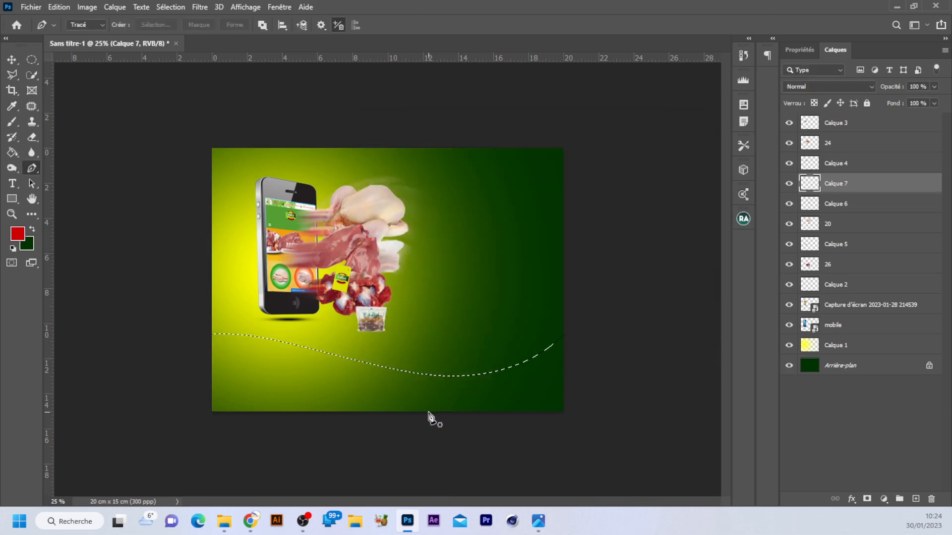
pyautogui.press('g')
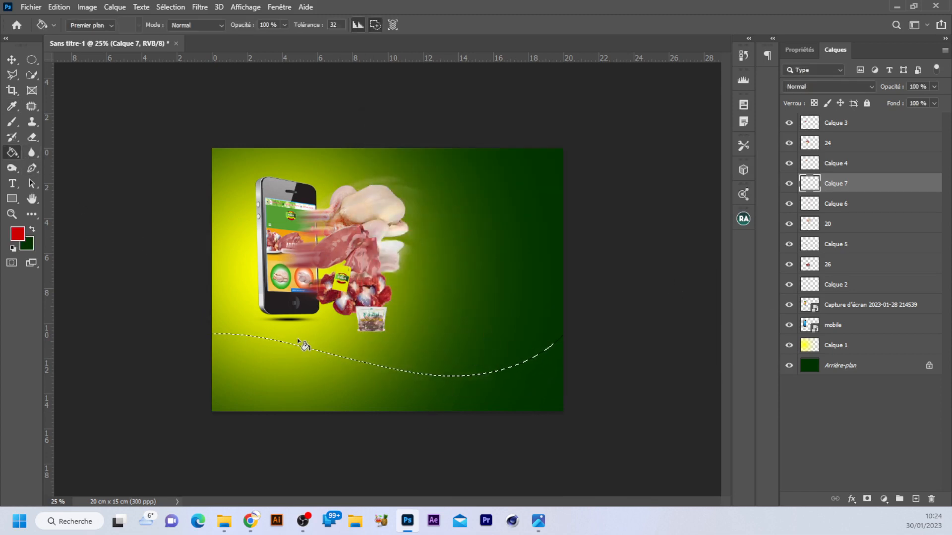
pyautogui.click(287, 373)
pyautogui.hotkey('ctrl', 'd')
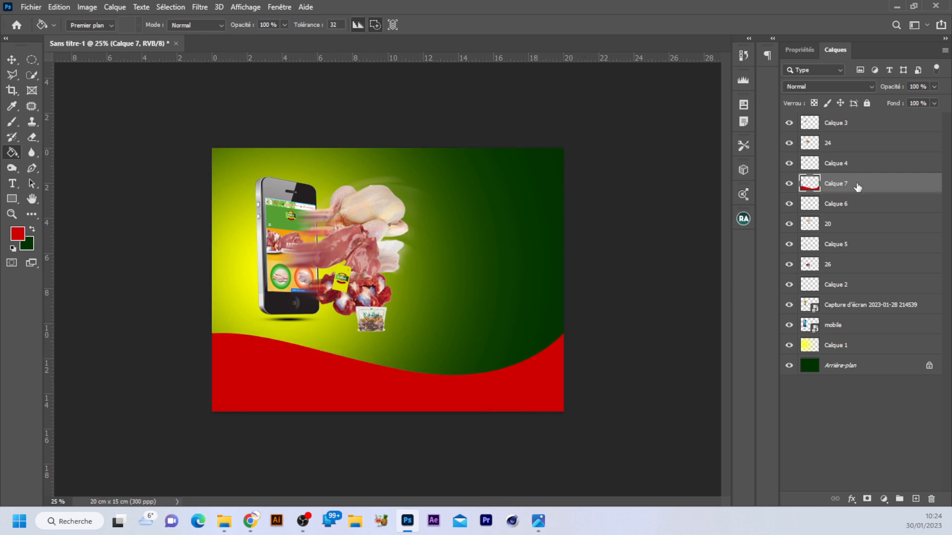
# Step: Duplicate the red wave layer Calque 7 and apply a white (#ffffff) Color Overlay to the copy
pyautogui.hotkey('ctrl', 'j')
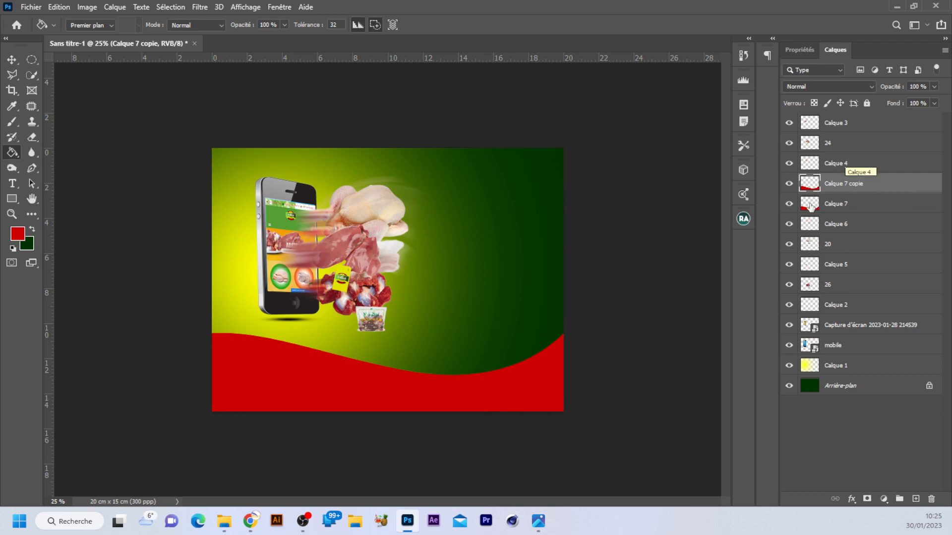
pyautogui.click(867, 207)
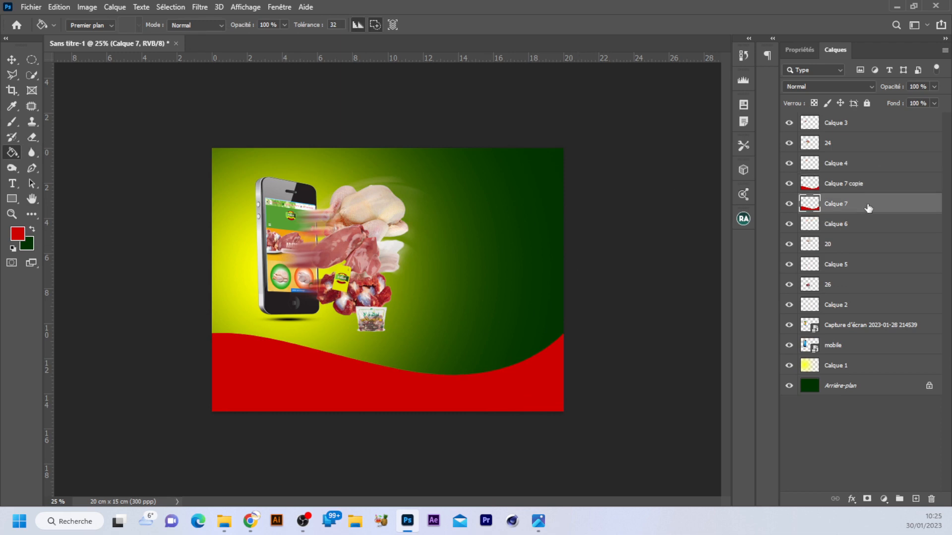
pyautogui.click(875, 187)
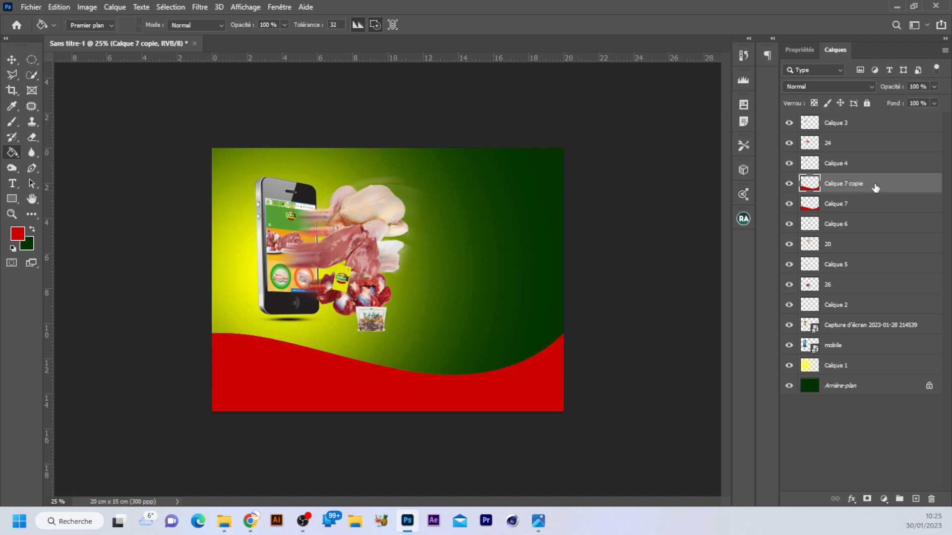
pyautogui.press('space')
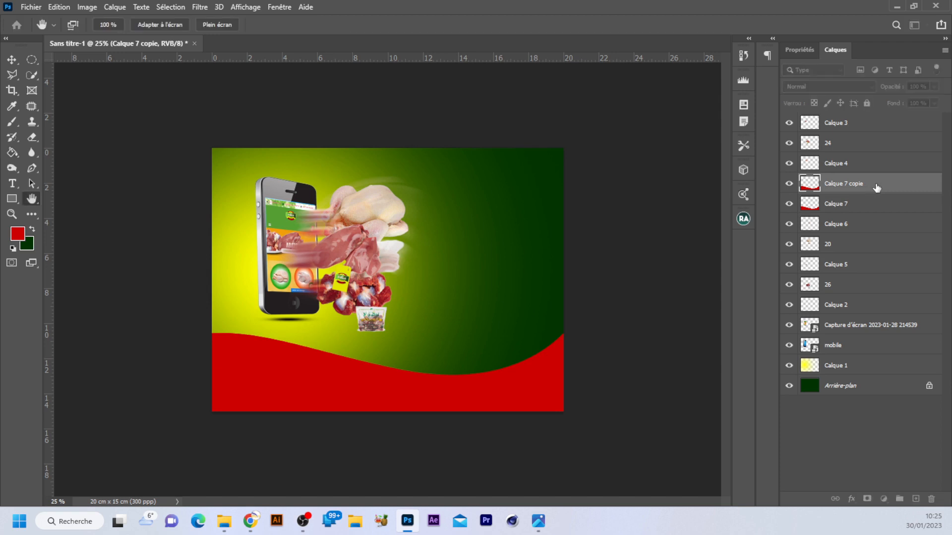
pyautogui.doubleClick(917, 187)
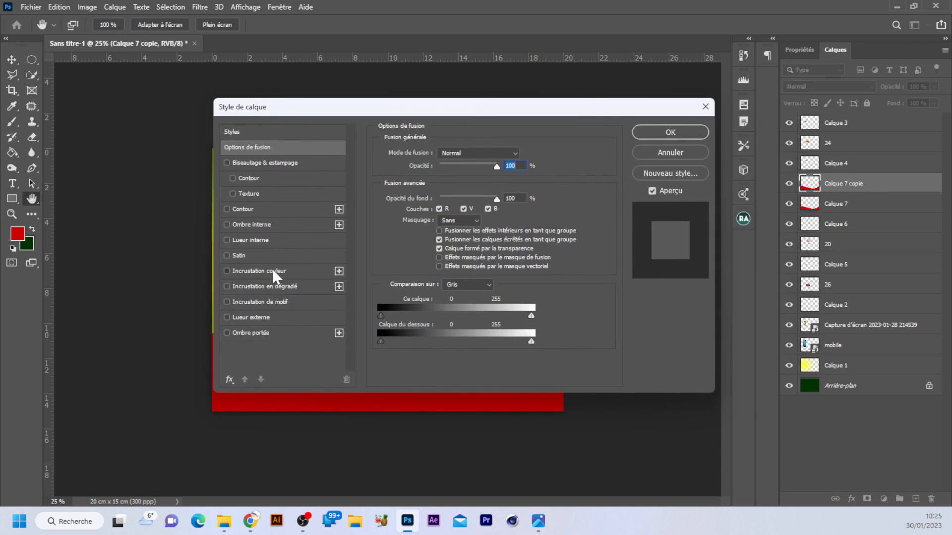
pyautogui.click(272, 270)
pyautogui.click(526, 154)
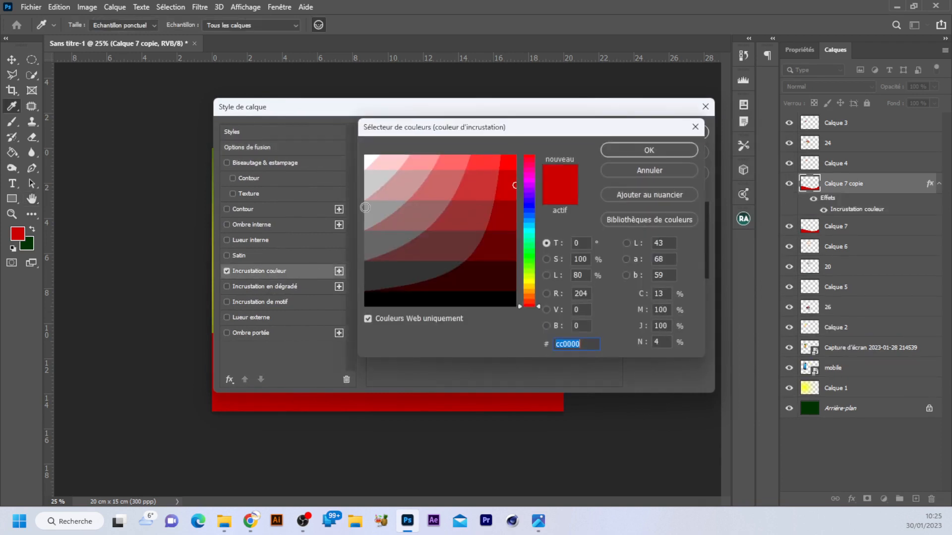
pyautogui.click(366, 159)
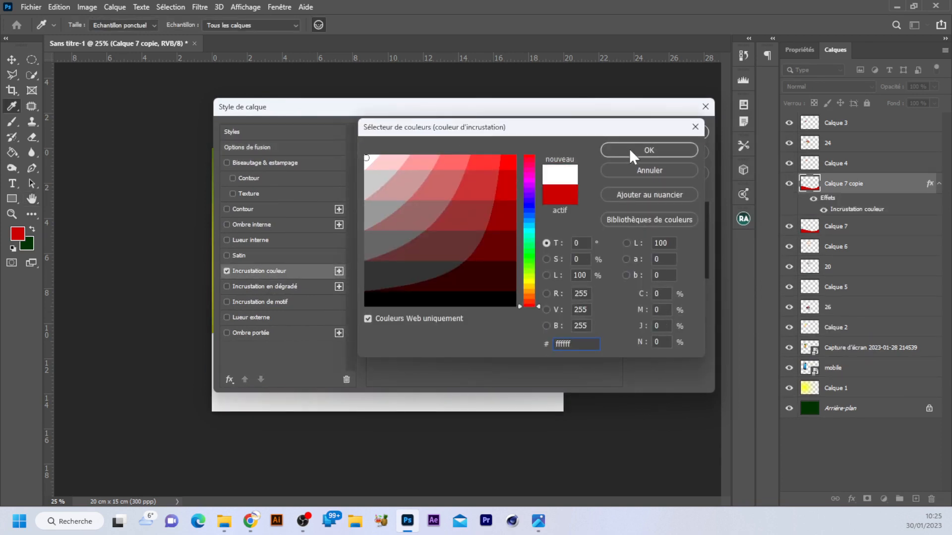
pyautogui.click(659, 148)
pyautogui.click(687, 132)
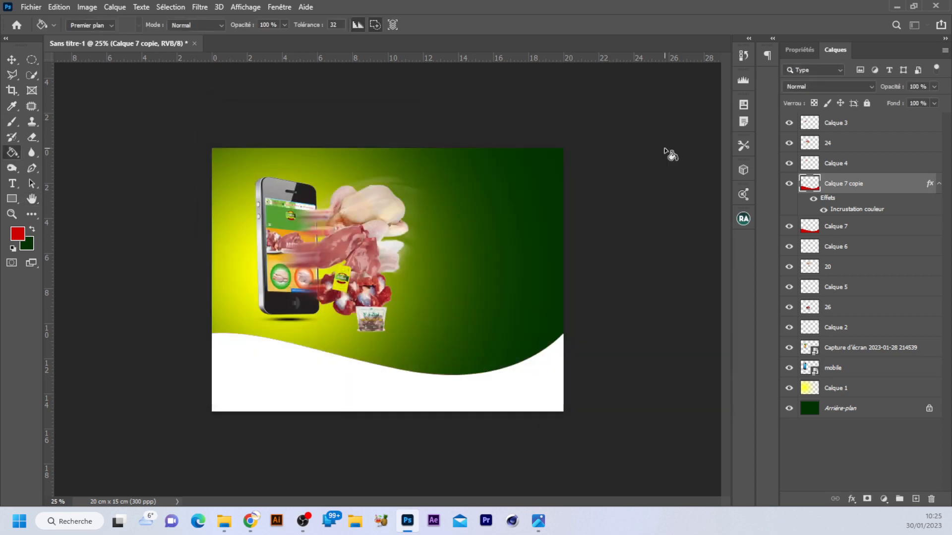
# Step: Nudge the red wave layer Calque 7 upward so a red band shows along the edge of the white wave
pyautogui.click(853, 228)
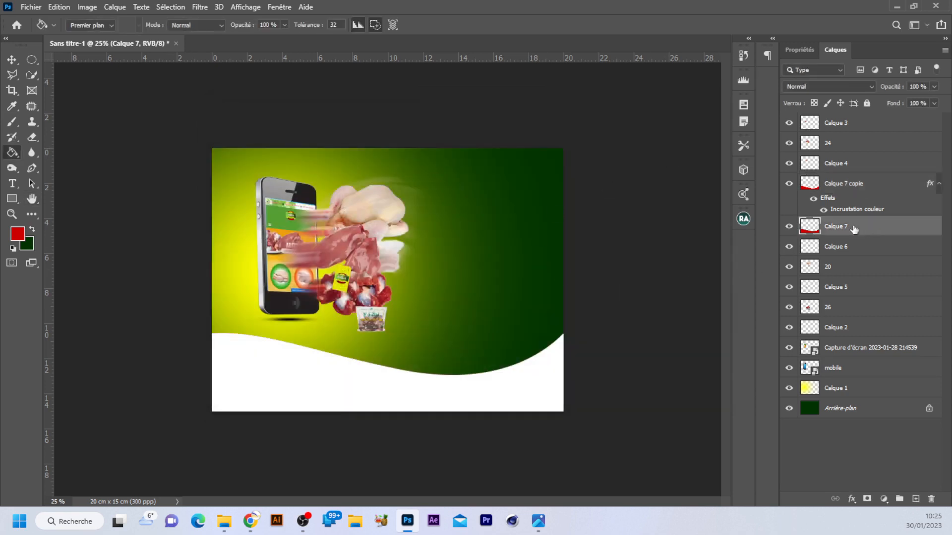
pyautogui.click(12, 60)
pyautogui.press('Up')
pyautogui.press('Up')
pyautogui.press('Up')
pyautogui.press('Up')
pyautogui.press('Up')
pyautogui.press('Up')
pyautogui.press('Up')
pyautogui.press('Up')
pyautogui.press('Up')
pyautogui.press('Up')
pyautogui.press('Up')
pyautogui.press('Up')
pyautogui.press('Up')
pyautogui.press('Up')
pyautogui.press('Up')
pyautogui.press('Up')
pyautogui.press('Up')
pyautogui.press('Up')
pyautogui.press('Up')
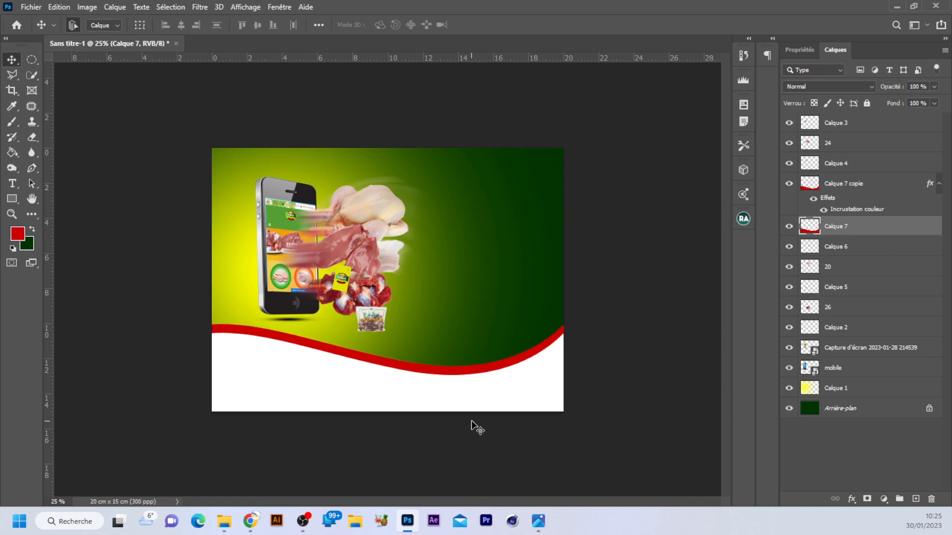
# Step: Compare with the FOANI 02 reference, then enlarge and slightly rotate Calque 7 so its red band tapers out toward the canvas's right side
pyautogui.click(537, 521)
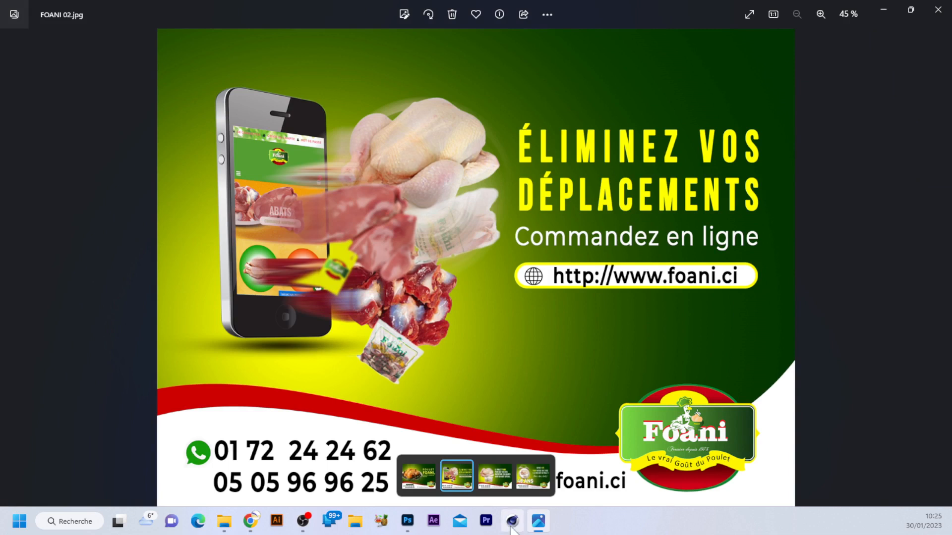
pyautogui.click(407, 521)
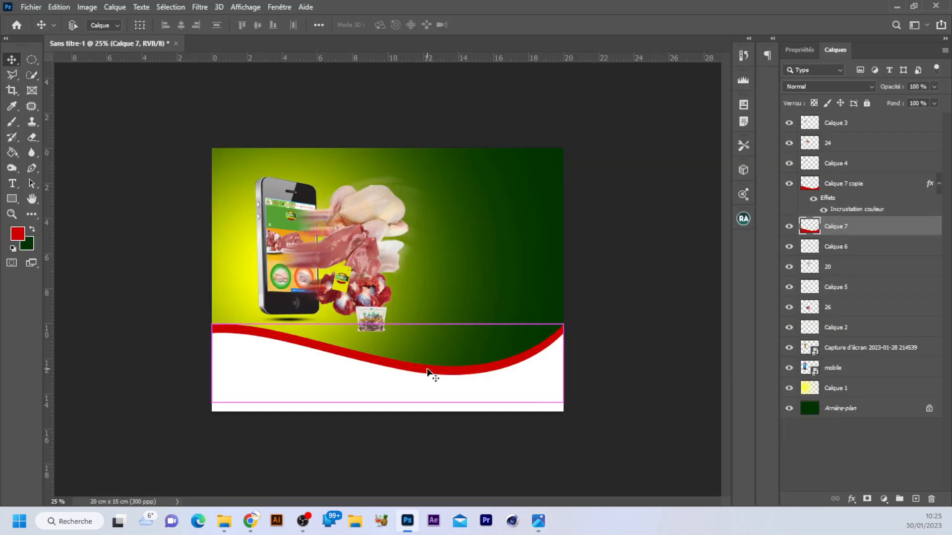
pyautogui.hotkey('ctrl', 't')
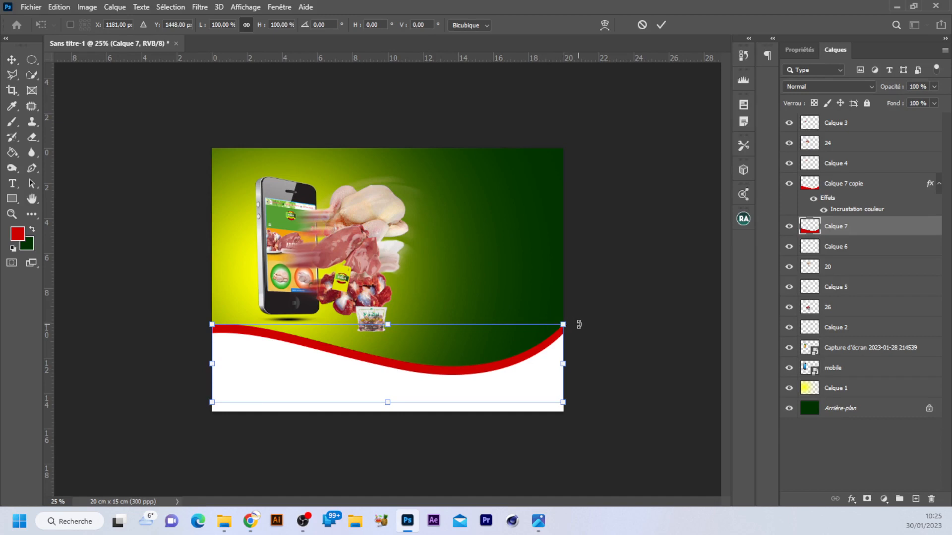
pyautogui.moveTo(563, 325); pyautogui.dragTo(631, 302)
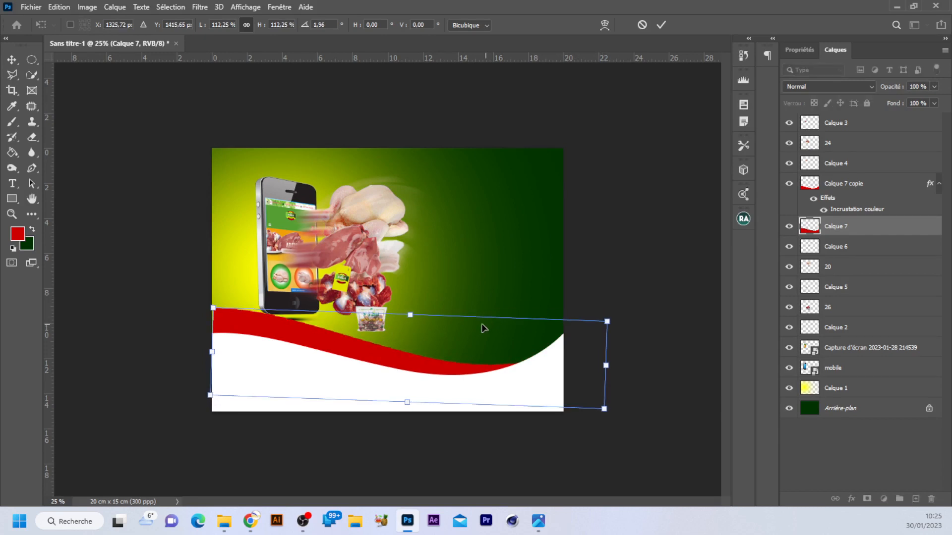
pyautogui.moveTo(389, 356); pyautogui.dragTo(376, 362)
pyautogui.moveTo(610, 329); pyautogui.dragTo(606, 326)
pyautogui.click(662, 24)
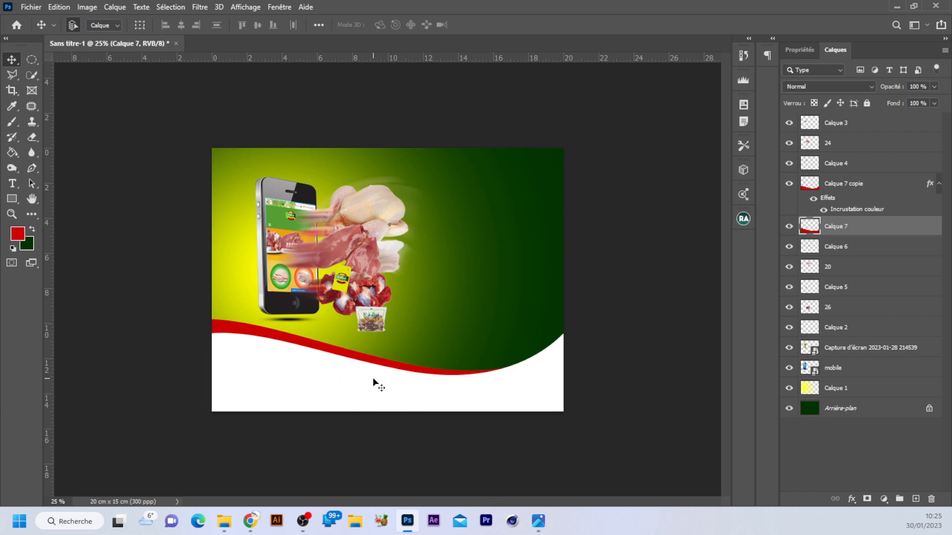
# Step: Place LOGO_FOANI.png from the Téléchargements folder, scale it to about 18% in the canvas's lower-right corner, and move its layer above Calque 3
pyautogui.click(225, 530)
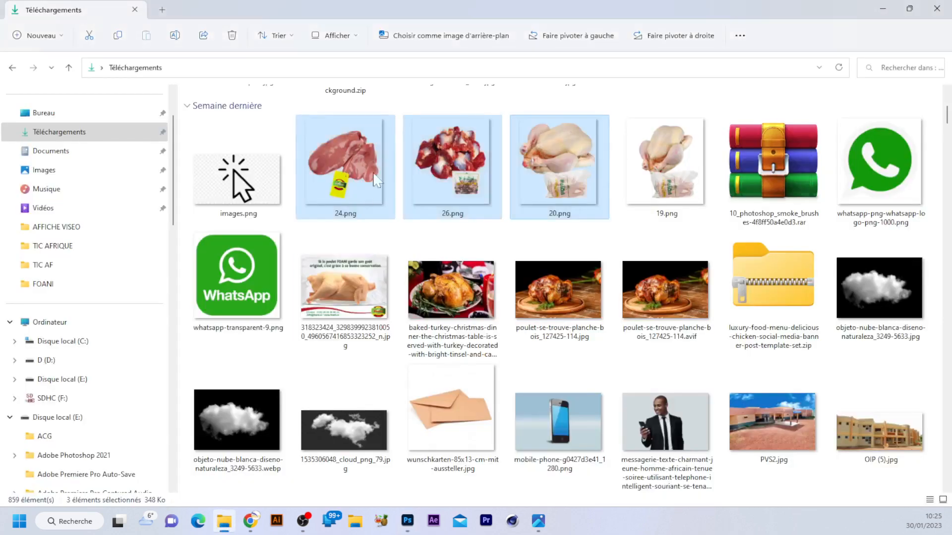
pyautogui.scroll(-10, 593, 325)
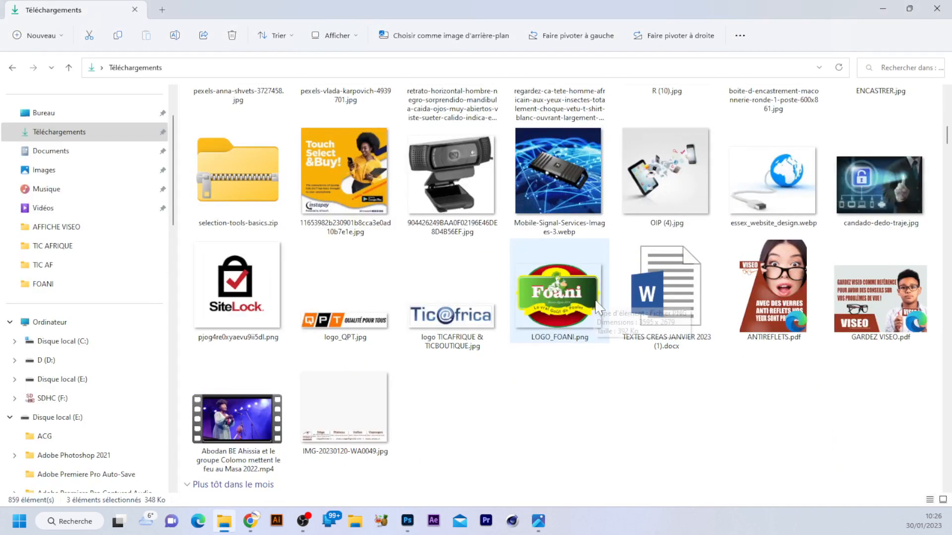
pyautogui.click(593, 326)
pyautogui.moveTo(565, 290); pyautogui.dragTo(523, 378)
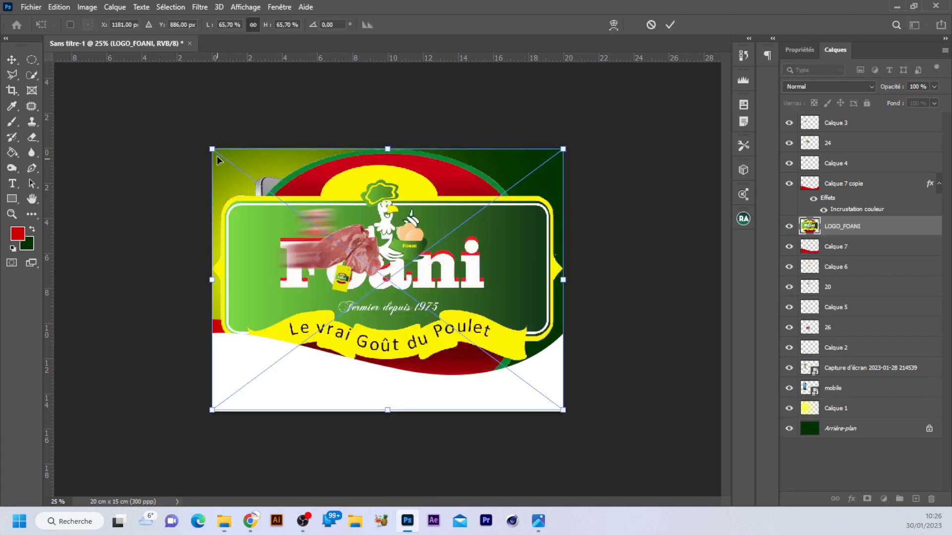
pyautogui.moveTo(212, 148); pyautogui.dragTo(468, 341)
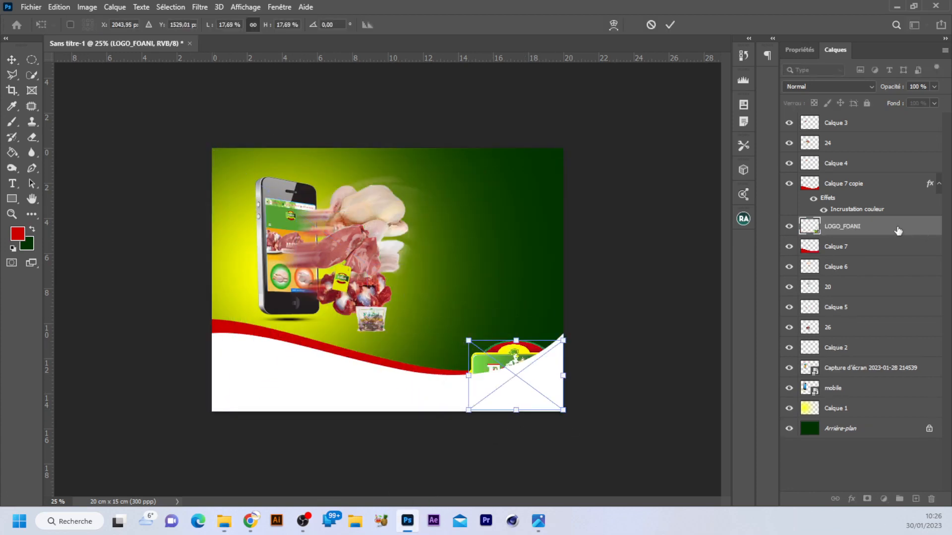
pyautogui.moveTo(843, 226); pyautogui.dragTo(863, 119)
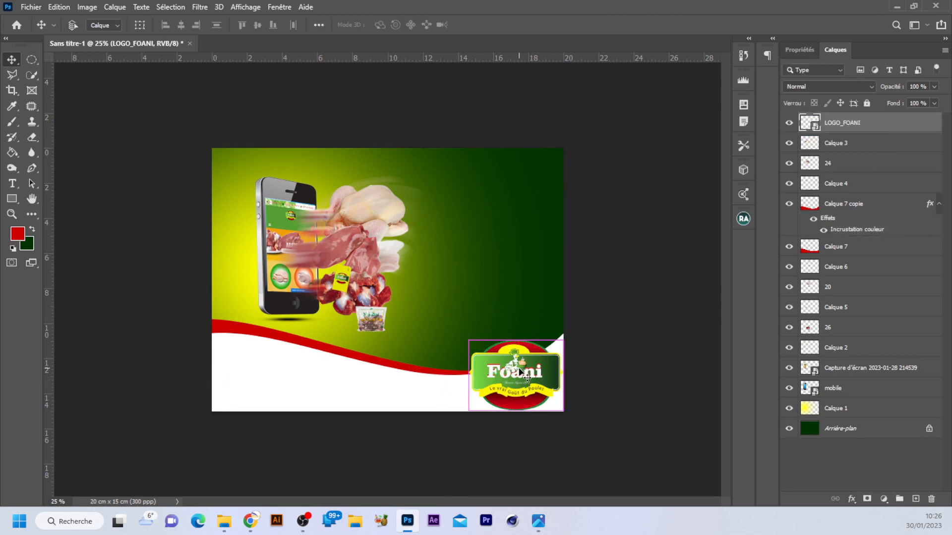
# Step: Scale the Foani logo down to about 11% and position it over the right end of the red band
pyautogui.hotkey('ctrl', 't')
pyautogui.moveTo(562, 411); pyautogui.dragTo(502, 370)
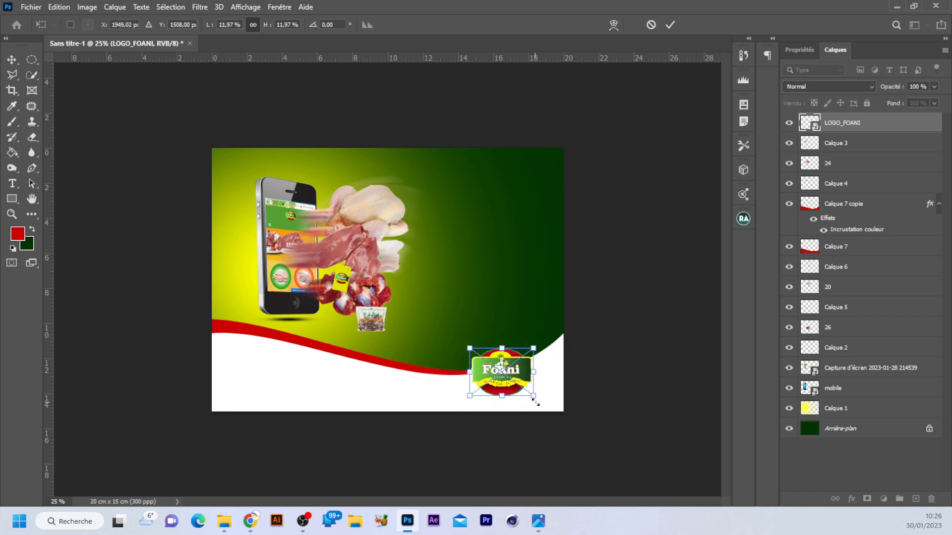
pyautogui.moveTo(535, 397); pyautogui.dragTo(532, 394)
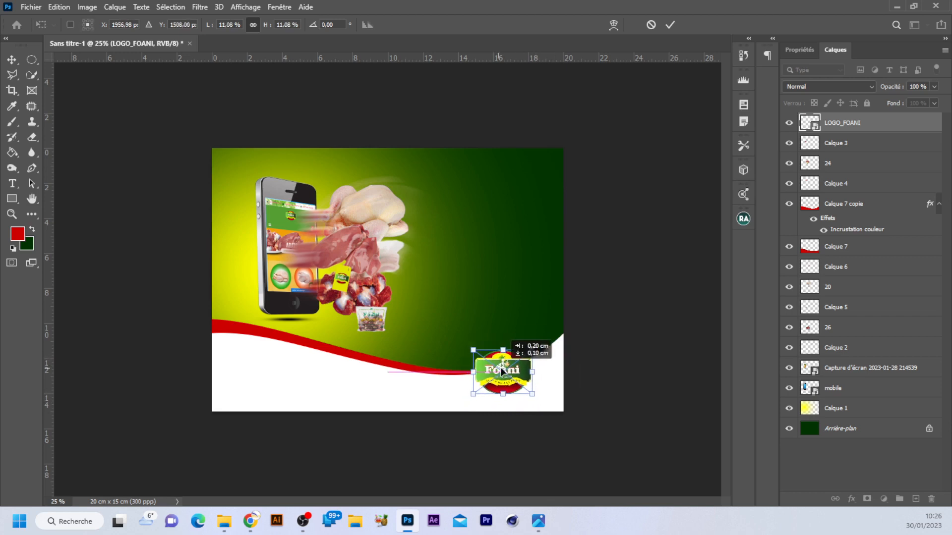
pyautogui.click(669, 25)
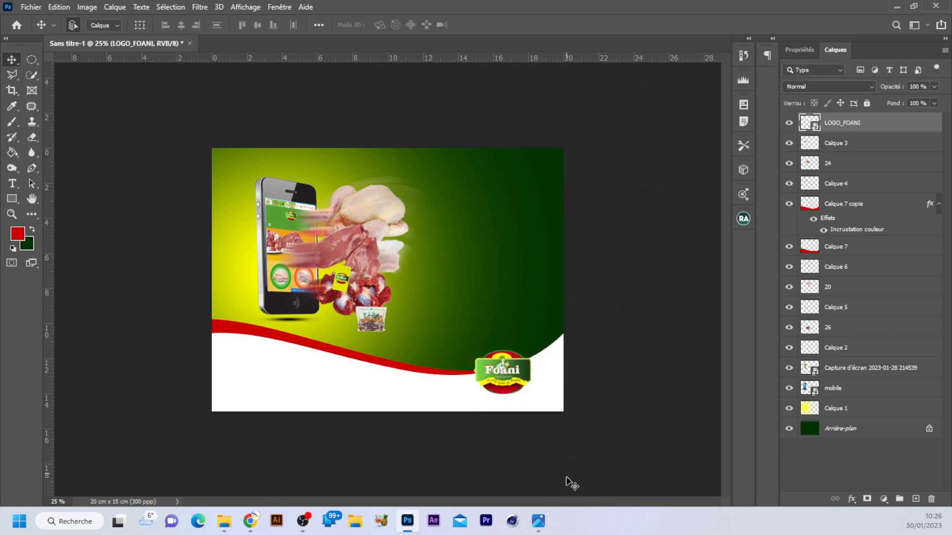
# Step: Check the FOANI 02 reference and add the text "ELIMINEZ VOS DEPLACEMENT" on the green background
pyautogui.click(539, 522)
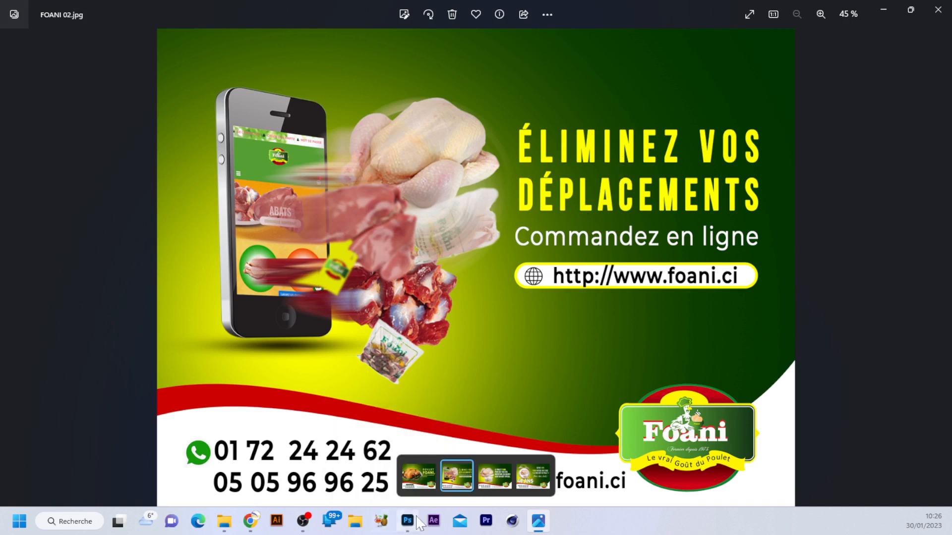
pyautogui.click(409, 461)
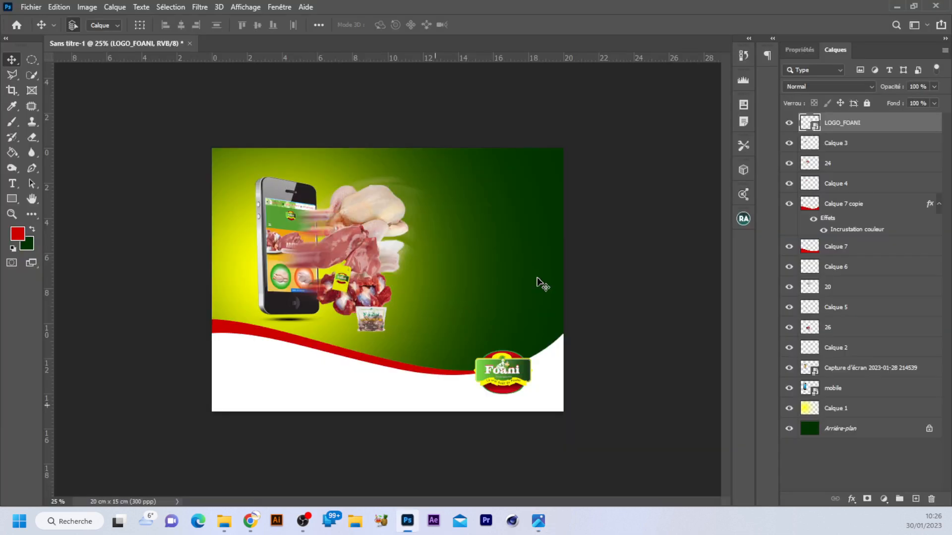
pyautogui.click(484, 202)
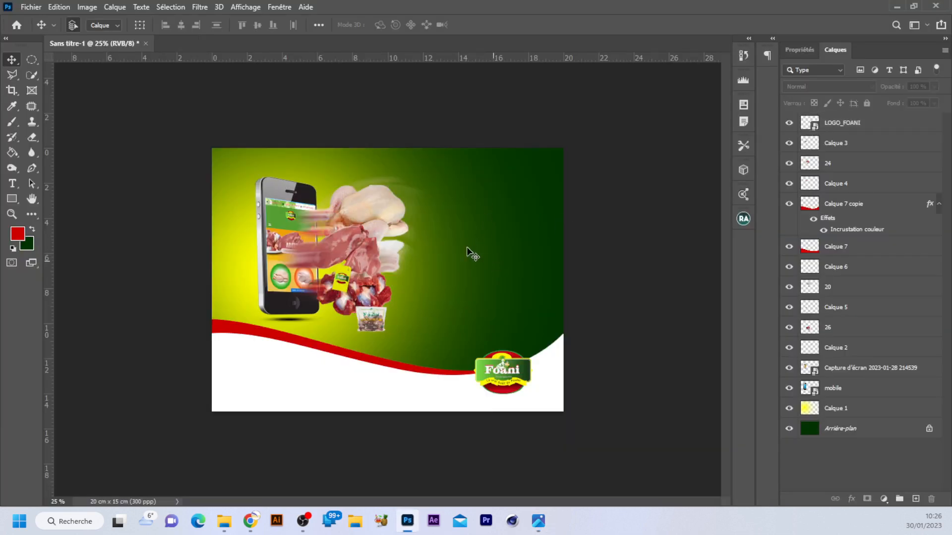
pyautogui.press('t')
pyautogui.click(444, 230)
pyautogui.write('E')
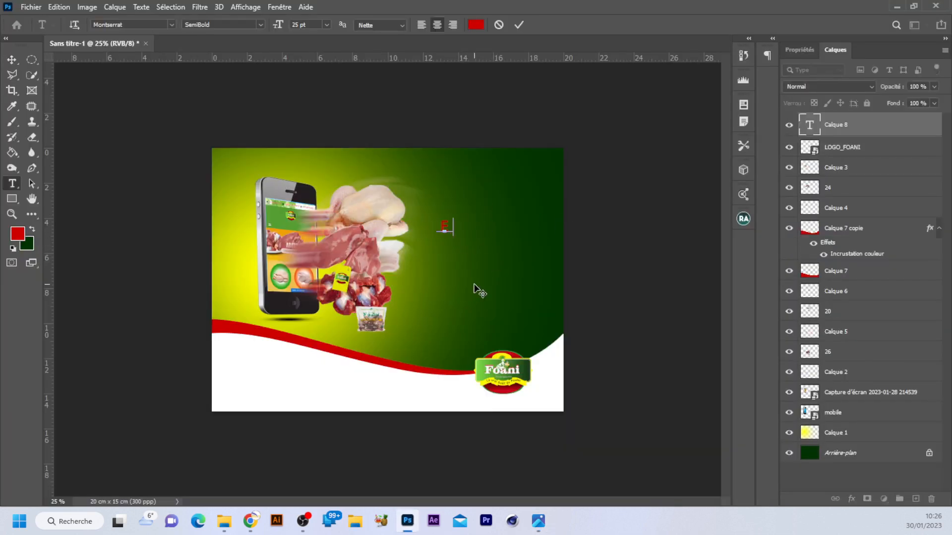
pyautogui.write('LIMINEZ VOS')
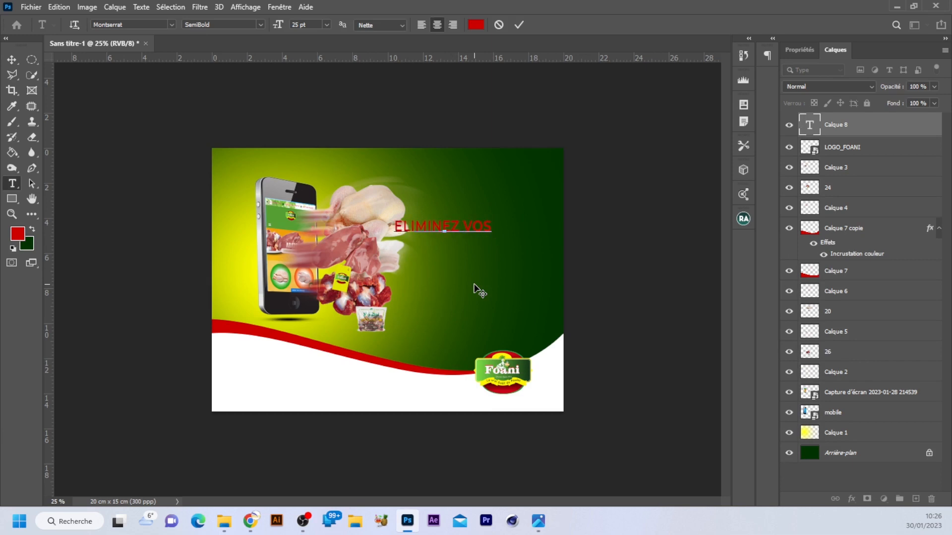
pyautogui.write(' DEPLACEMENTS')
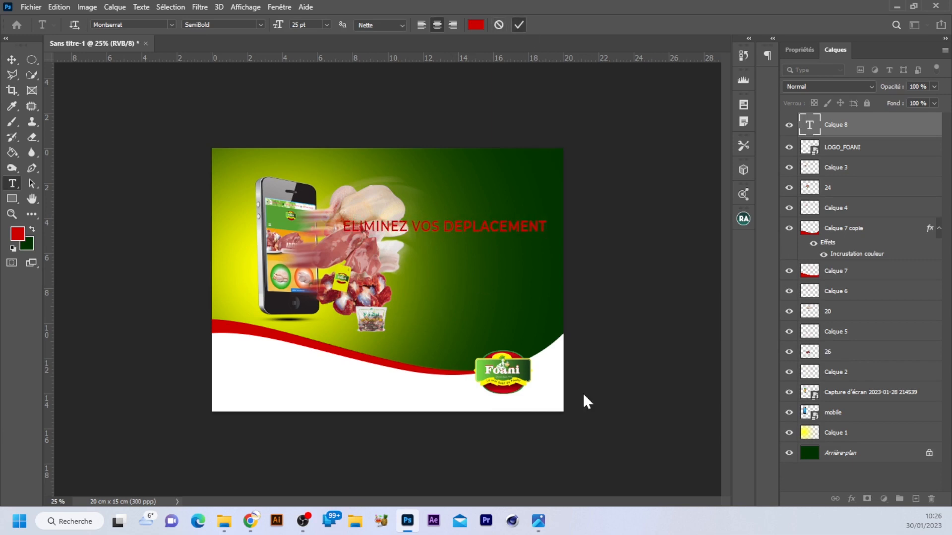
pyautogui.click(542, 471)
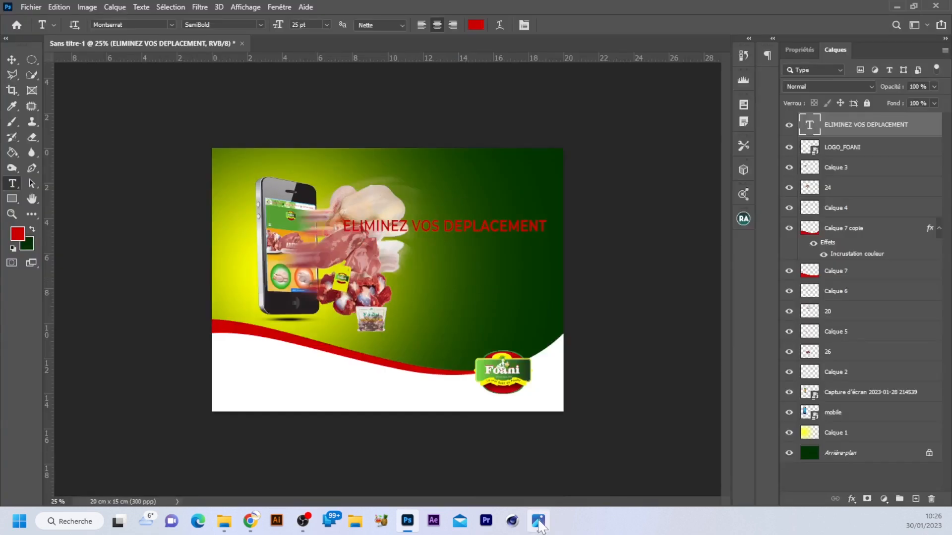
# Step: Break the headline onto a second line before "DEPLACEMENT" and move it onto the dark green area right of the meat products
pyautogui.click(407, 520)
pyautogui.press('Return')
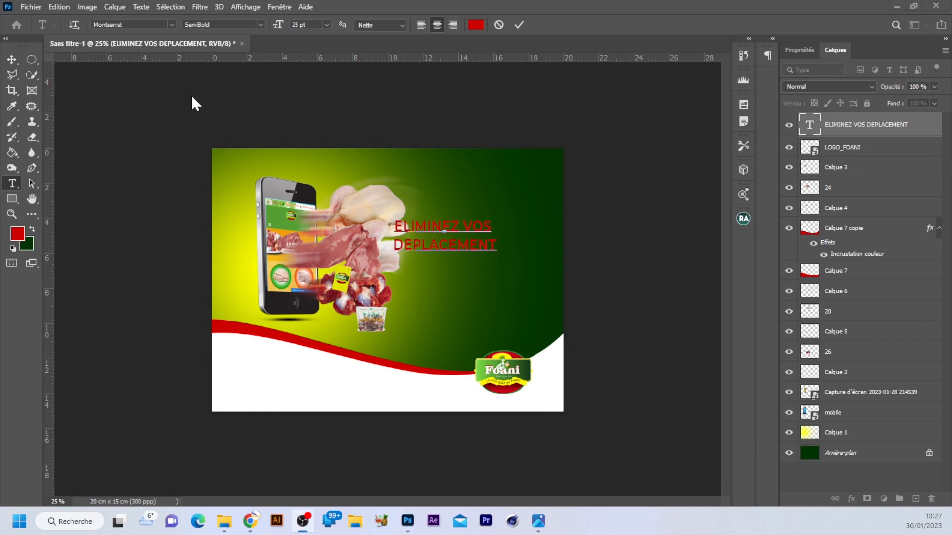
pyautogui.click(12, 59)
pyautogui.moveTo(430, 230); pyautogui.dragTo(480, 226)
# Step: Change the colour of the whole headline to yellow #ffff00
pyautogui.press('t')
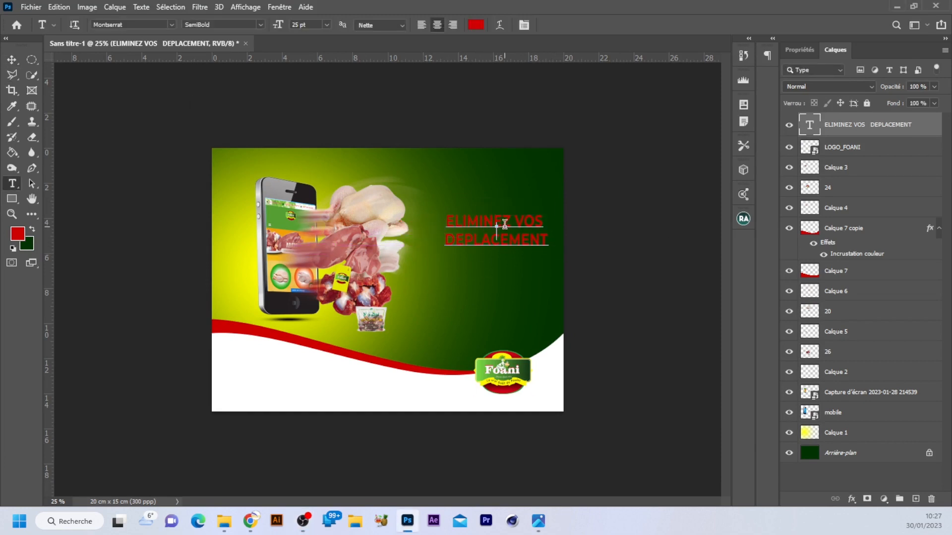
pyautogui.click(497, 229)
pyautogui.hotkey('ctrl', 'a')
pyautogui.click(475, 25)
pyautogui.click(530, 283)
pyautogui.click(514, 157)
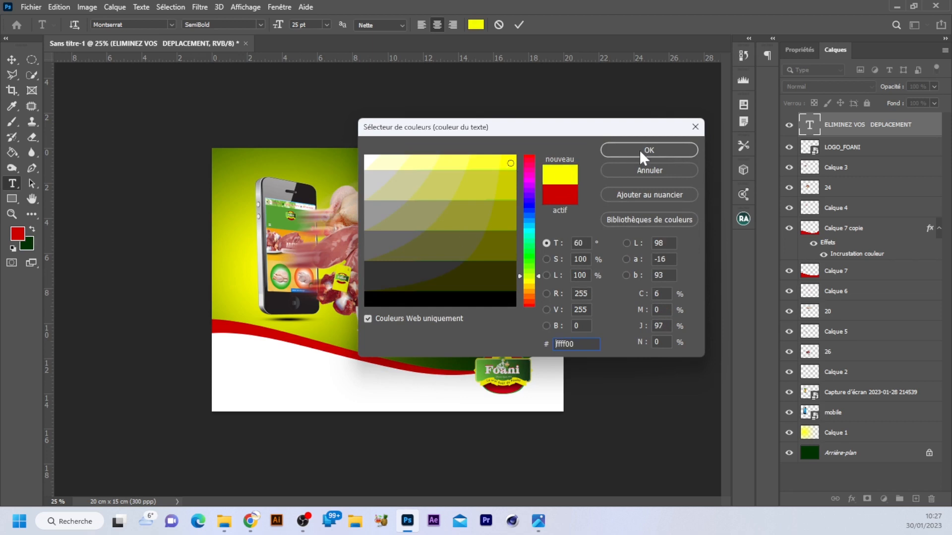
pyautogui.click(649, 150)
# Step: Set the whole headline's Montserrat font style to Black
pyautogui.click(502, 222)
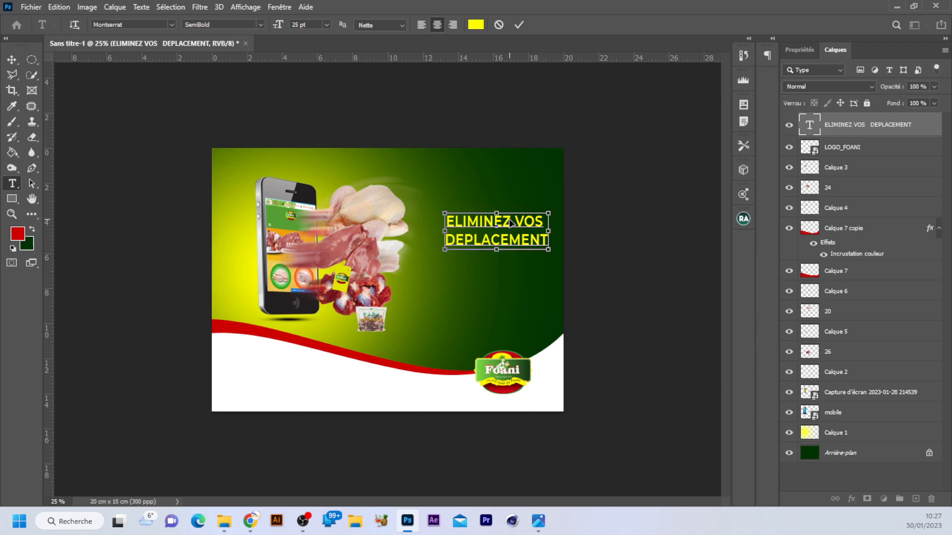
pyautogui.hotkey('ctrl', 'a')
pyautogui.click(258, 25)
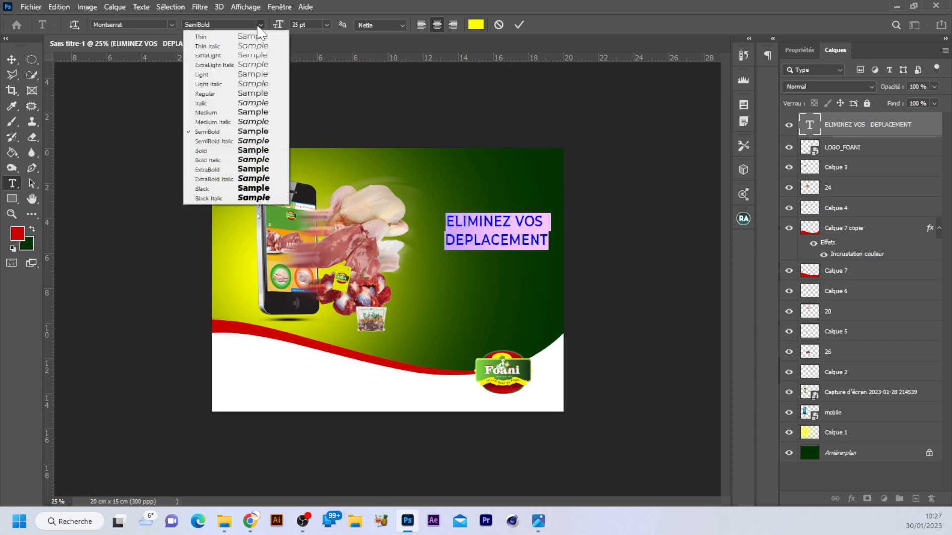
pyautogui.click(242, 189)
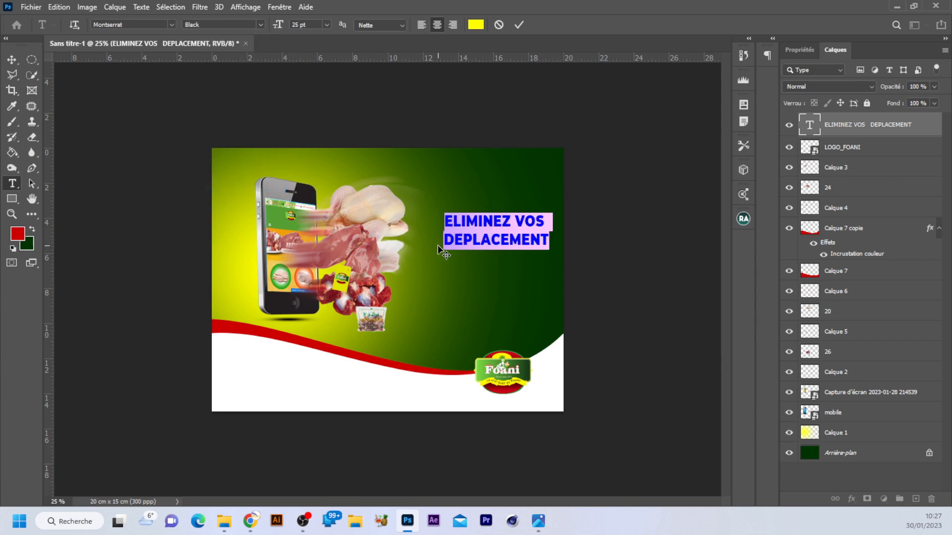
pyautogui.click(519, 25)
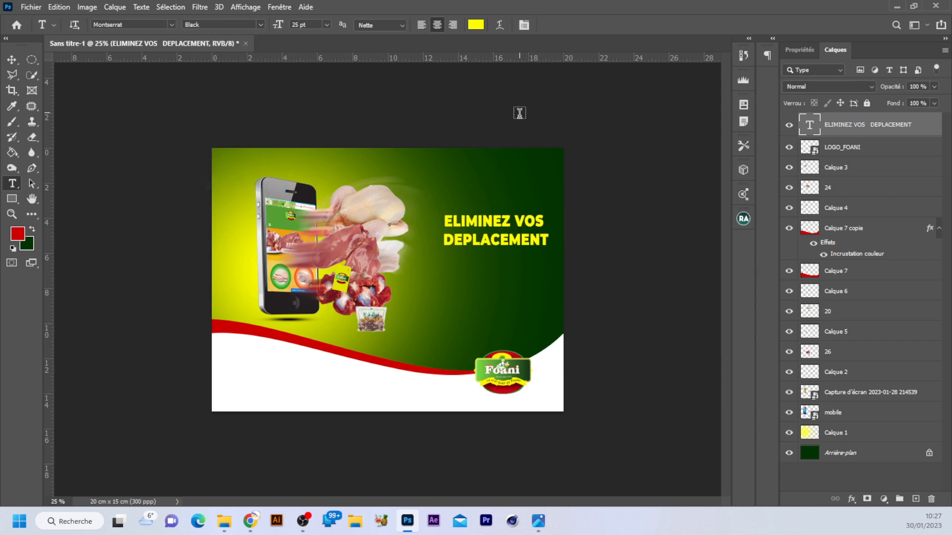
# Step: Check the headline lettering in the FOANI 02 reference and change the headline's font to Bebas Neue Bold
pyautogui.click(538, 520)
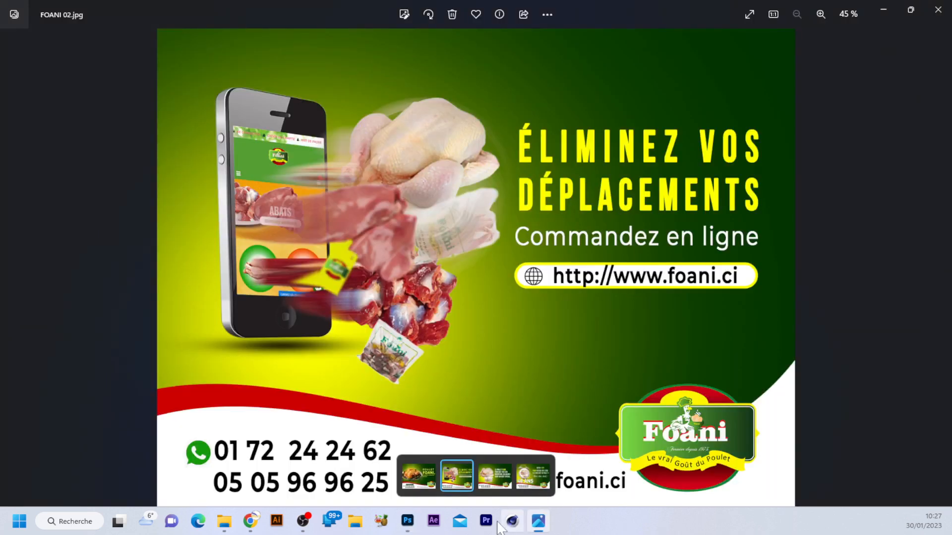
pyautogui.click(407, 520)
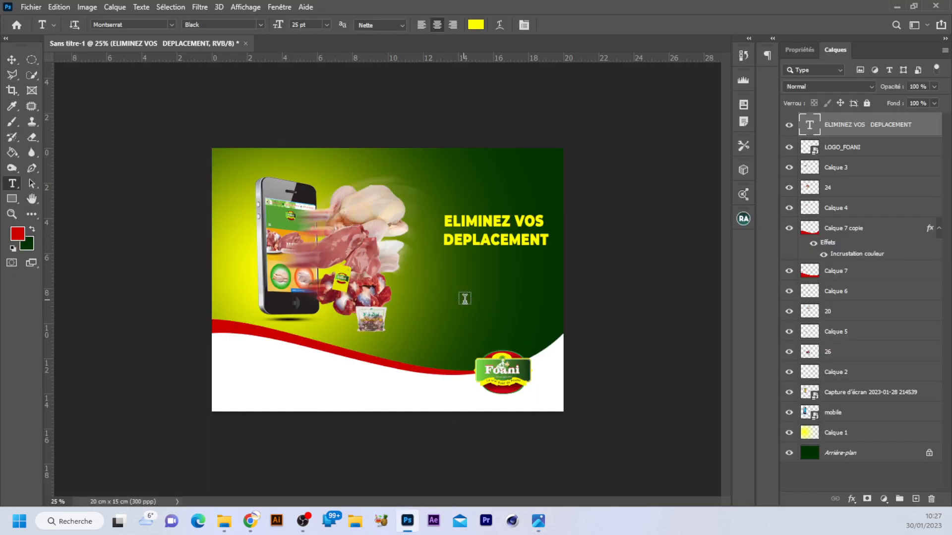
pyautogui.click(495, 227)
pyautogui.hotkey('ctrl', 'a')
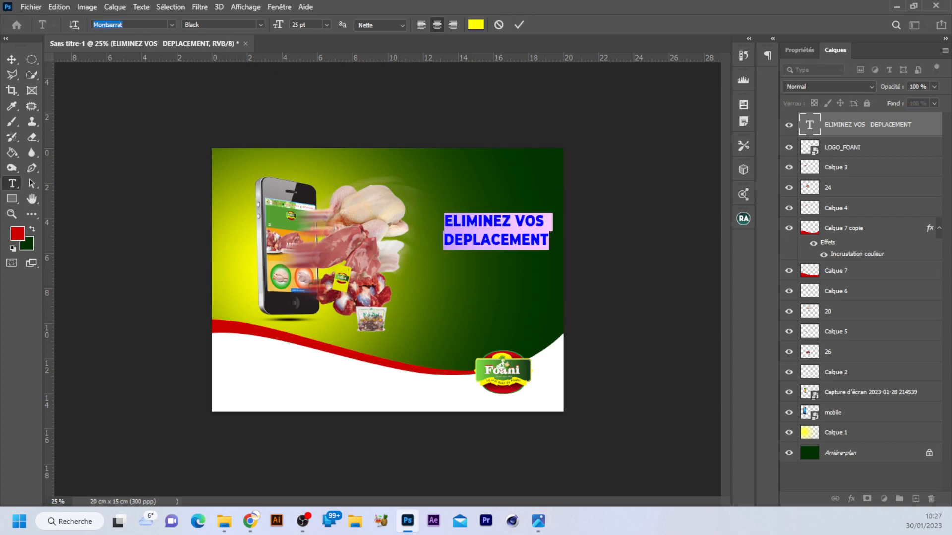
pyautogui.write('BEA')
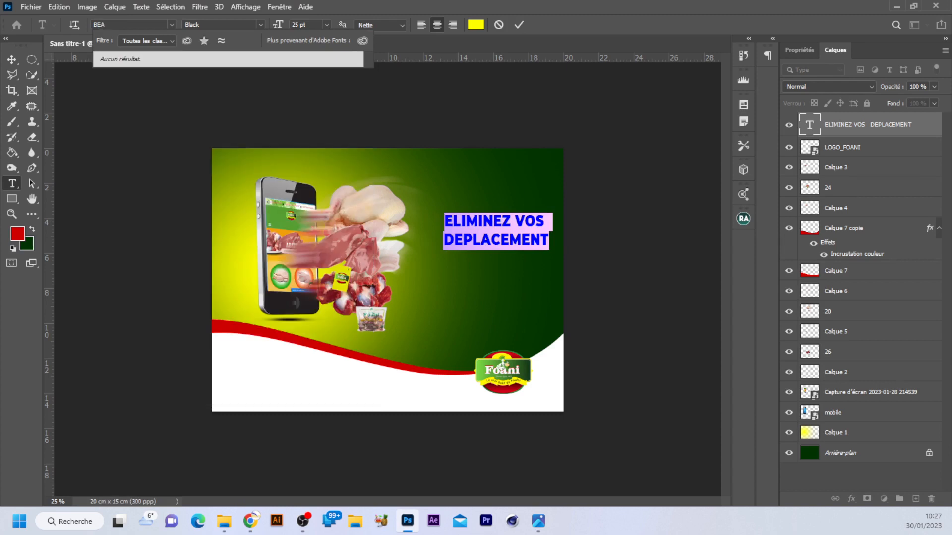
pyautogui.press('BackSpace')
pyautogui.write('Bebas Neue')
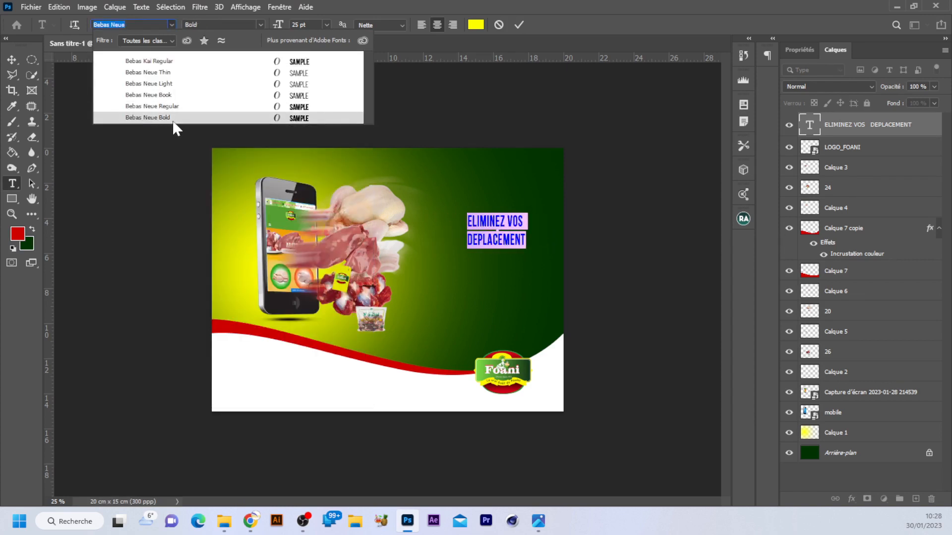
pyautogui.click(172, 118)
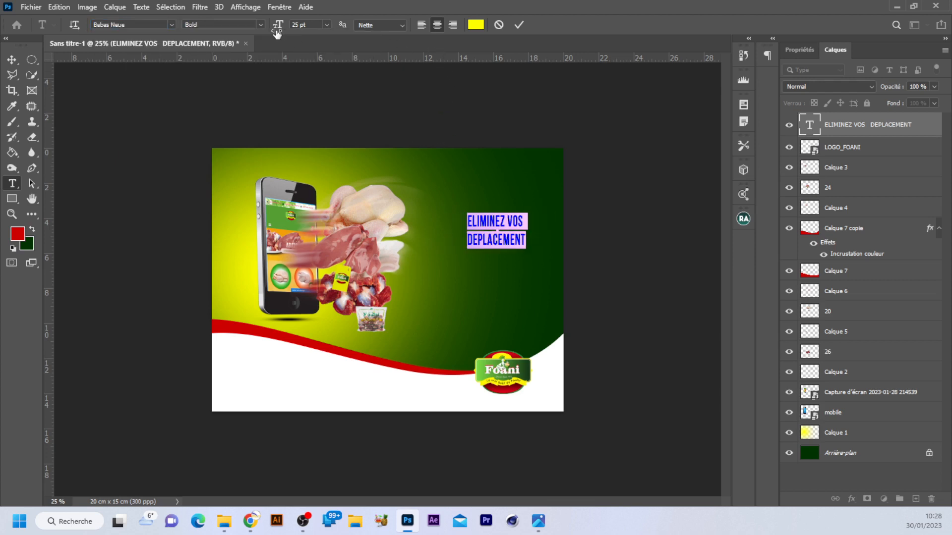
# Step: Enlarge the whole headline to 47 pt and set its line spacing to 25 pt
pyautogui.moveTo(278, 27); pyautogui.dragTo(291, 26)
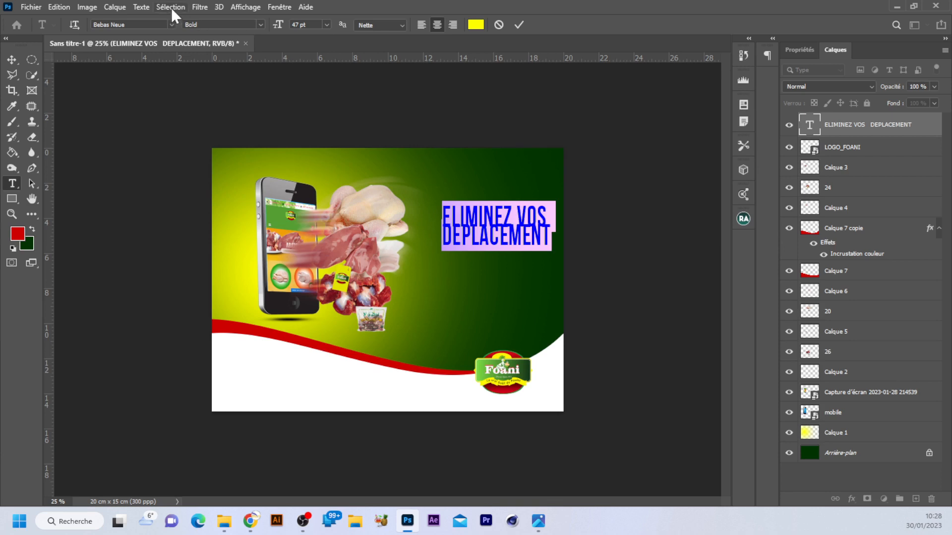
pyautogui.click(279, 7)
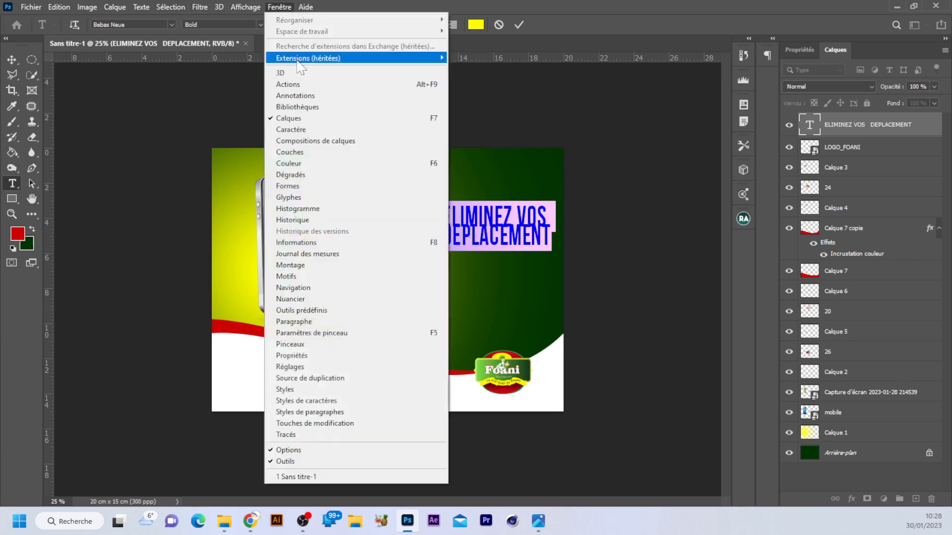
pyautogui.click(292, 131)
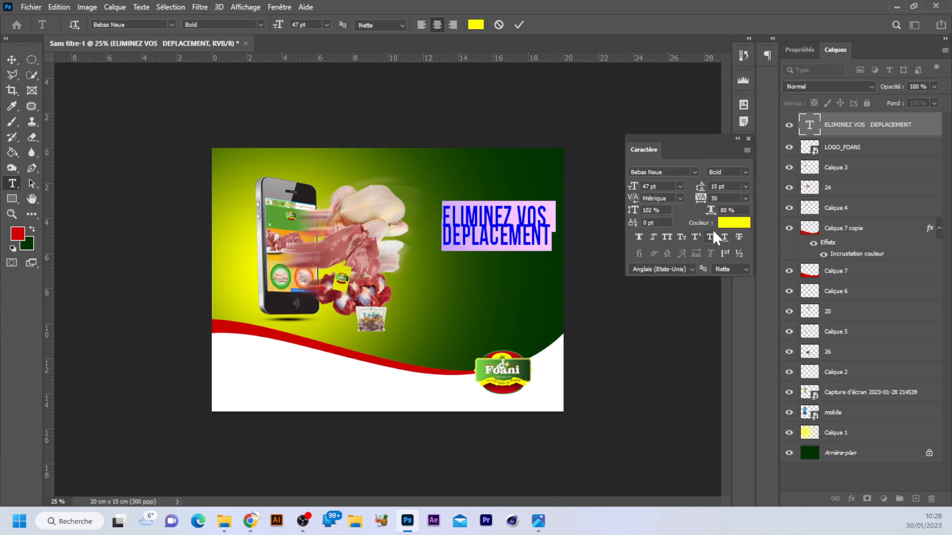
pyautogui.click(700, 187)
pyautogui.moveTo(699, 187); pyautogui.dragTo(706, 190)
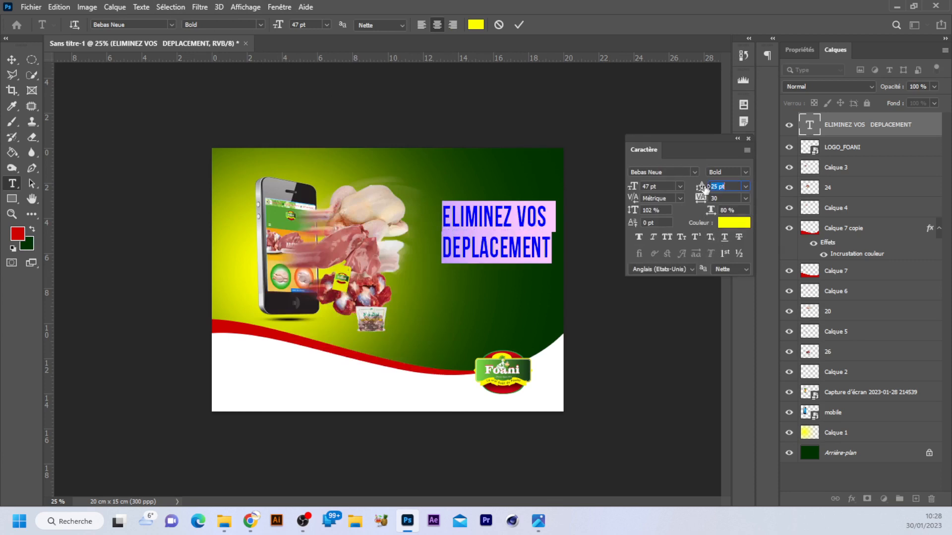
# Step: Add an extra space between "ELIMINEZ" and "VOS" and a leading space before "ELIMINEZ" in the headline
pyautogui.click(509, 209)
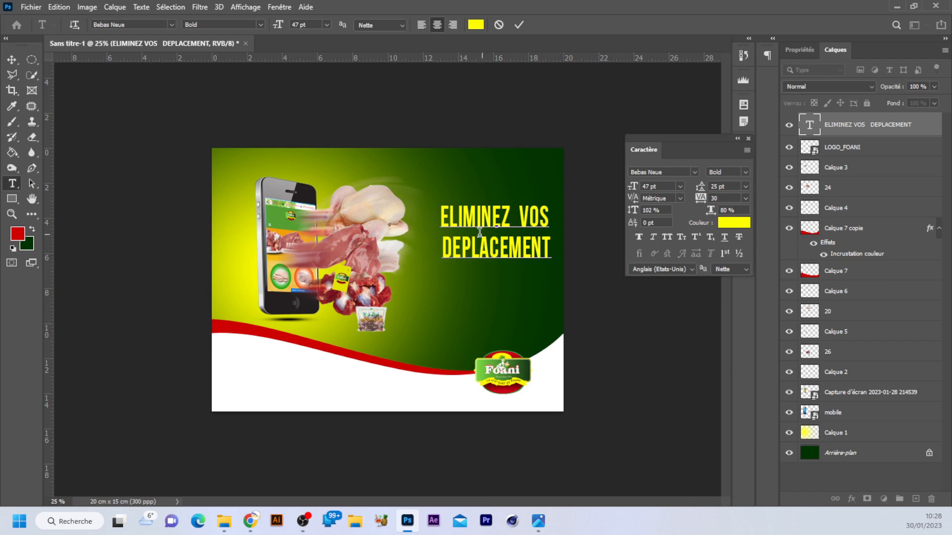
pyautogui.click(519, 25)
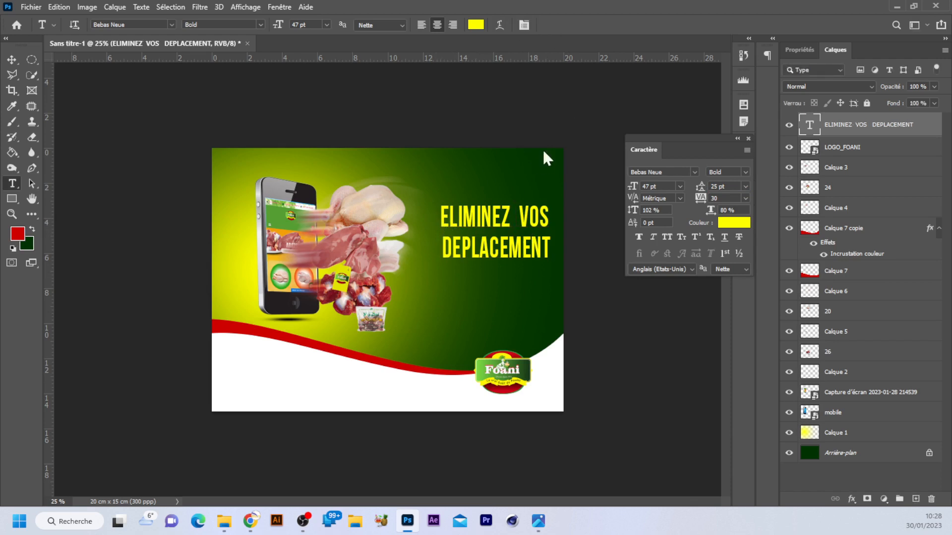
pyautogui.click(443, 219)
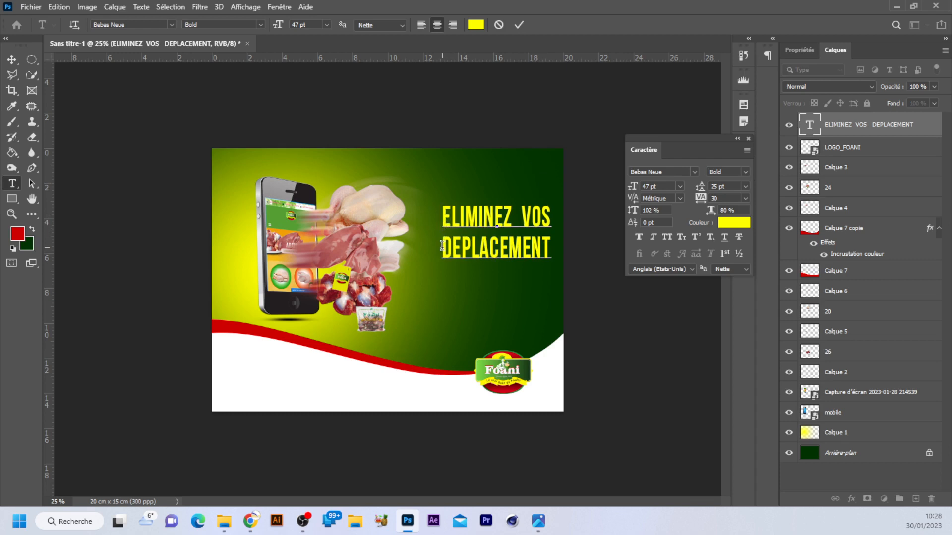
pyautogui.click(518, 25)
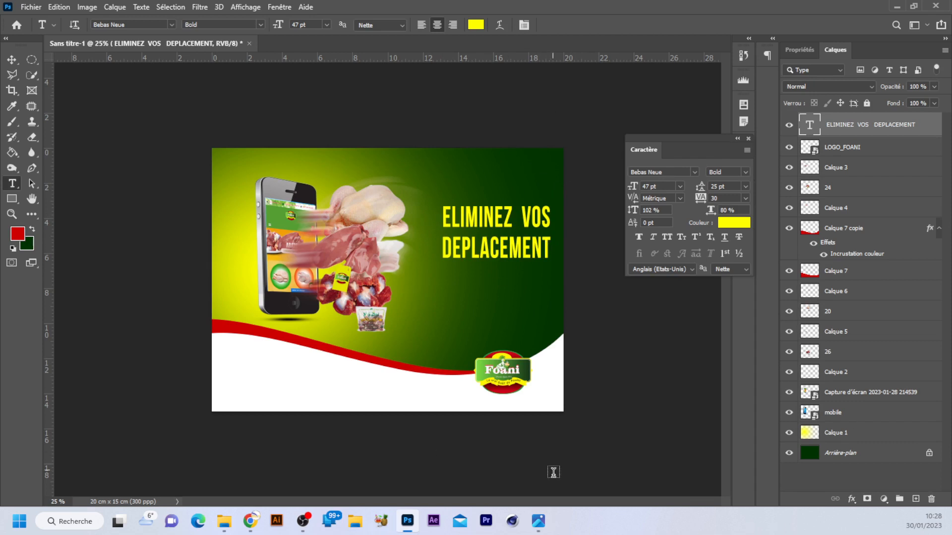
# Step: Correct the headline's second line to read "DEPLACEMENTS"
pyautogui.moveTo(539, 528)
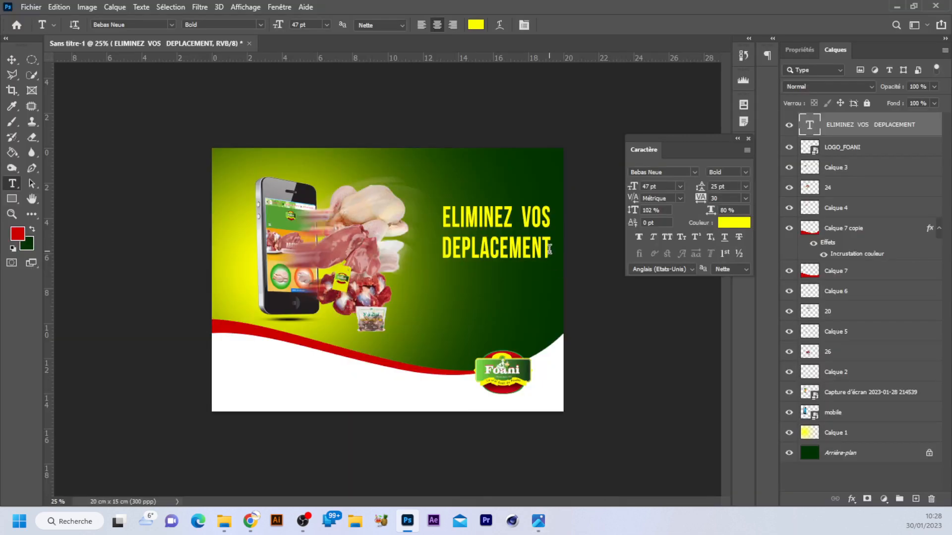
pyautogui.click(549, 249)
pyautogui.write('S')
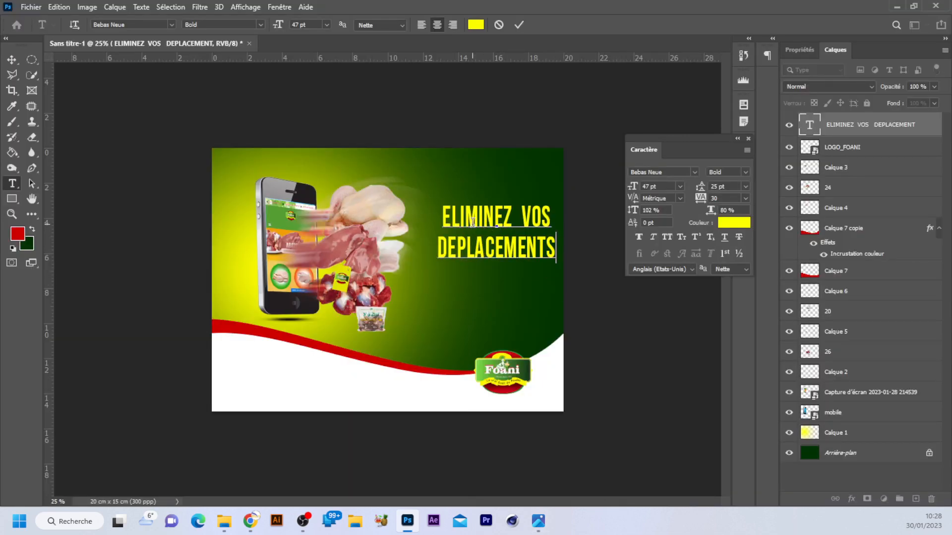
# Step: Widen the letter spacing of the first line "ELIMINEZ VOS" until it is about as wide as "DEPLACEMENTS"
pyautogui.moveTo(439, 217); pyautogui.dragTo(540, 216)
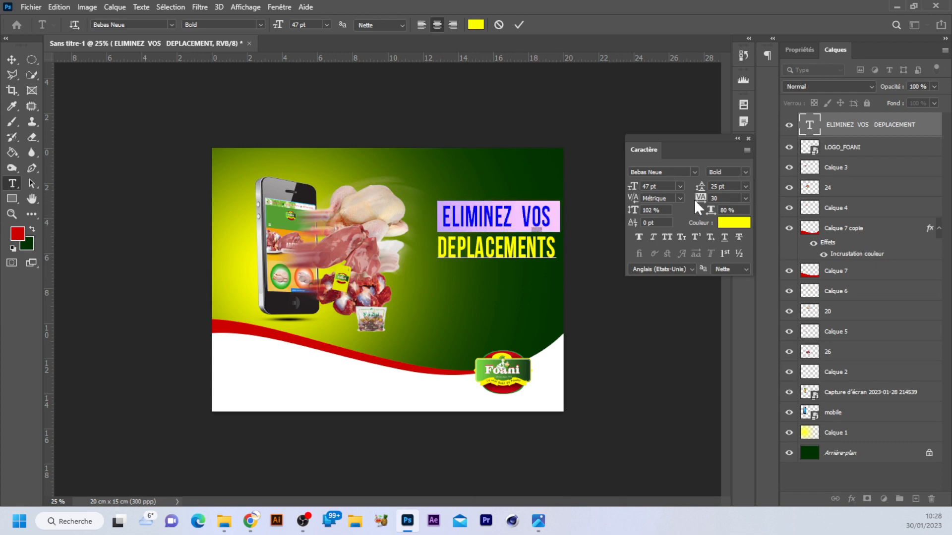
pyautogui.moveTo(706, 199); pyautogui.dragTo(707, 200)
pyautogui.press('Return')
pyautogui.click(462, 248)
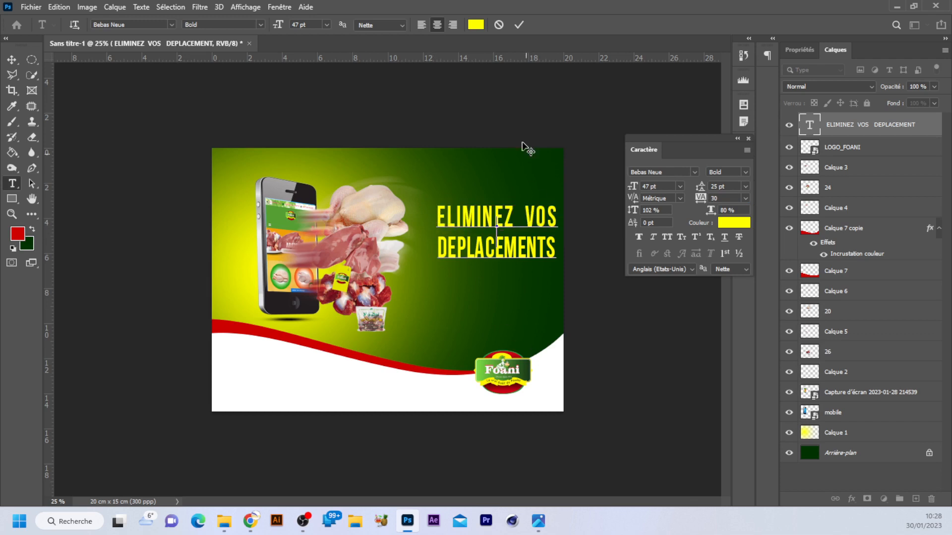
pyautogui.click(519, 24)
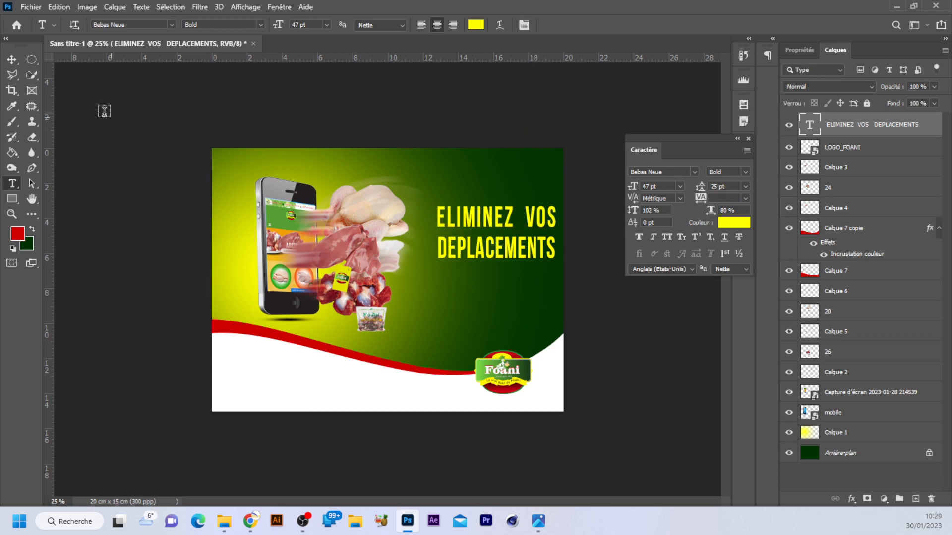
# Step: Move the headline slightly up and closer to the meat products, and check the text layout in the FOANI 02 reference
pyautogui.click(13, 60)
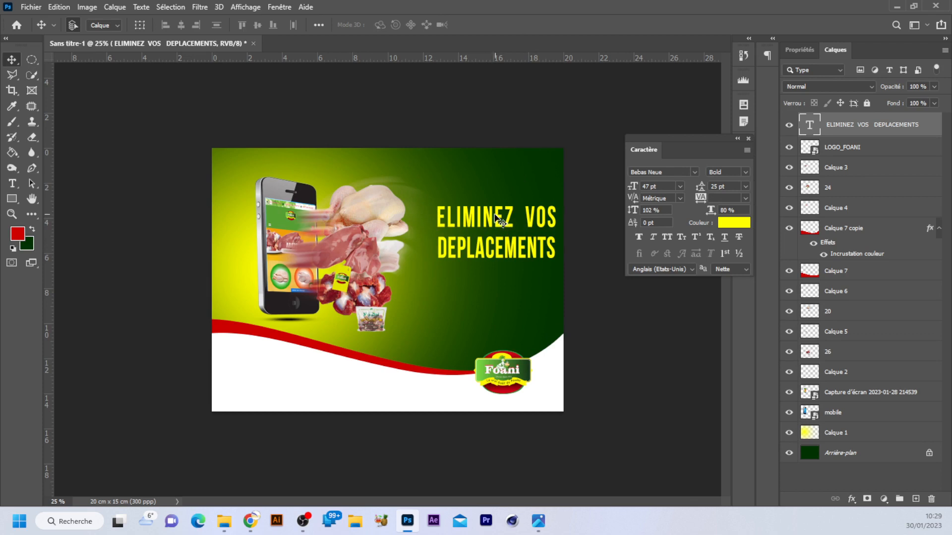
pyautogui.moveTo(499, 217); pyautogui.dragTo(490, 206)
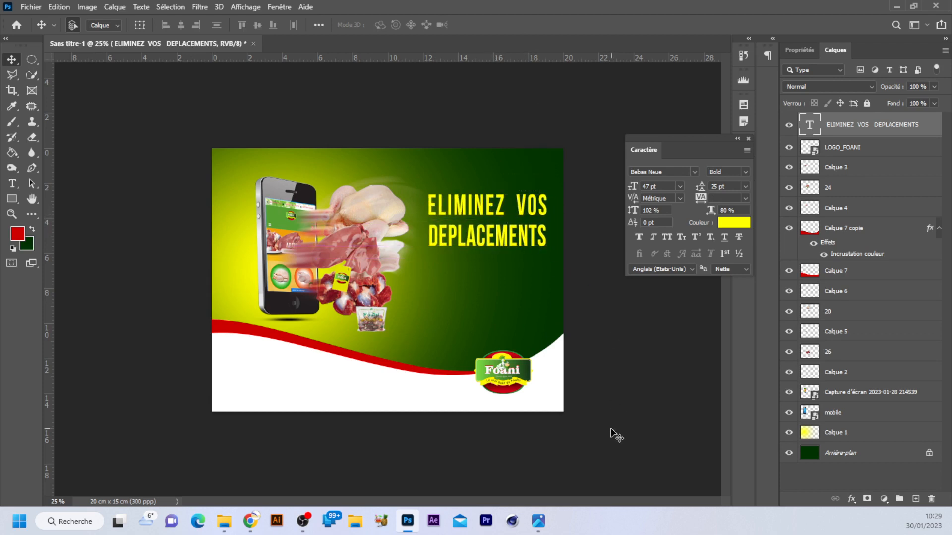
pyautogui.moveTo(538, 521)
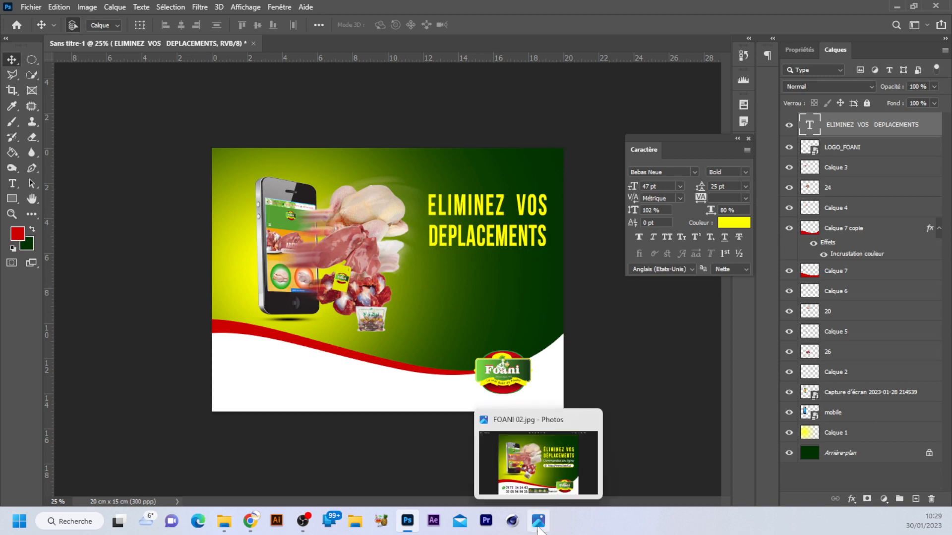
pyautogui.click(535, 456)
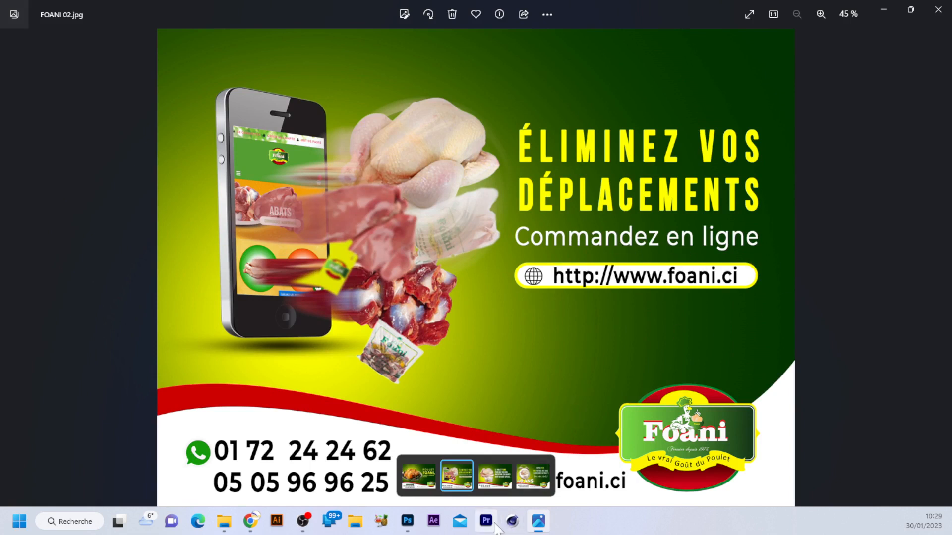
pyautogui.click(406, 522)
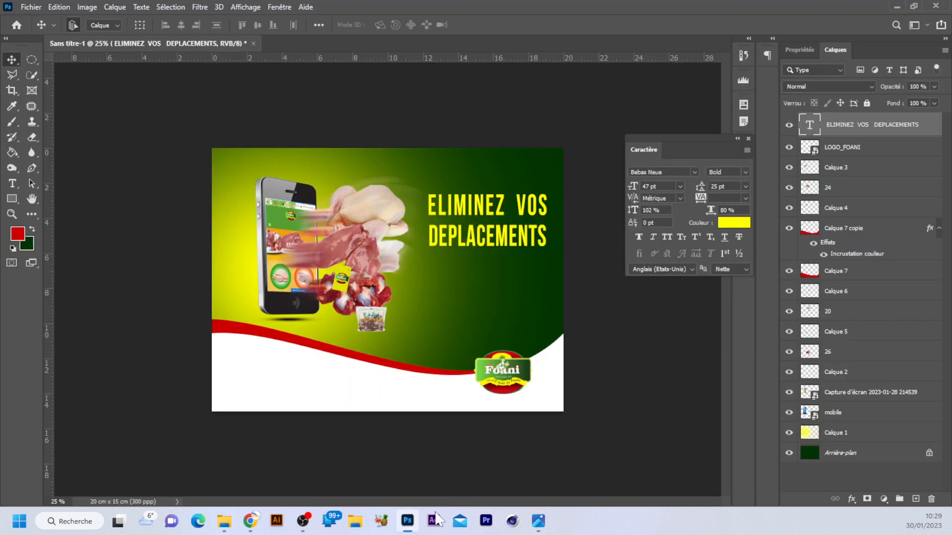
# Step: Add a new text line reading "Cammandez en ligne" just below the headline
pyautogui.click(455, 287)
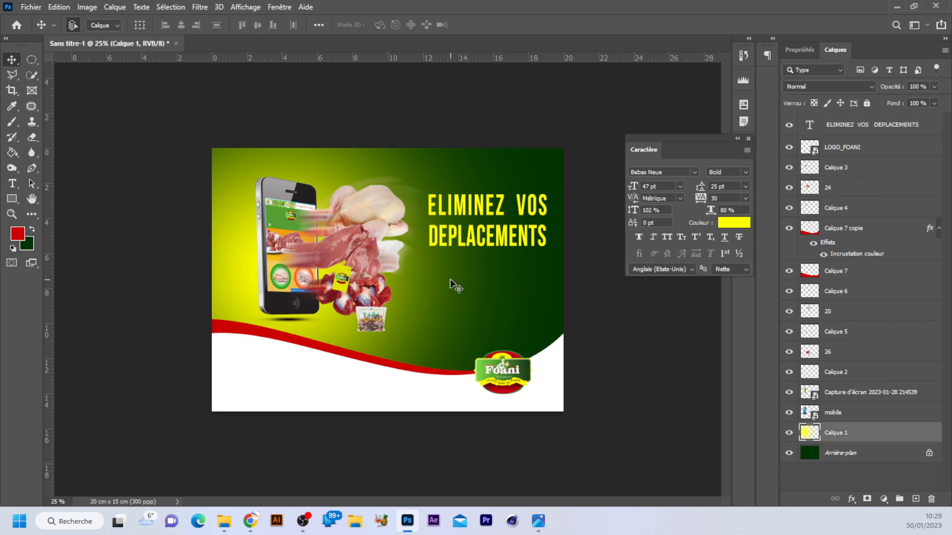
pyautogui.press('t')
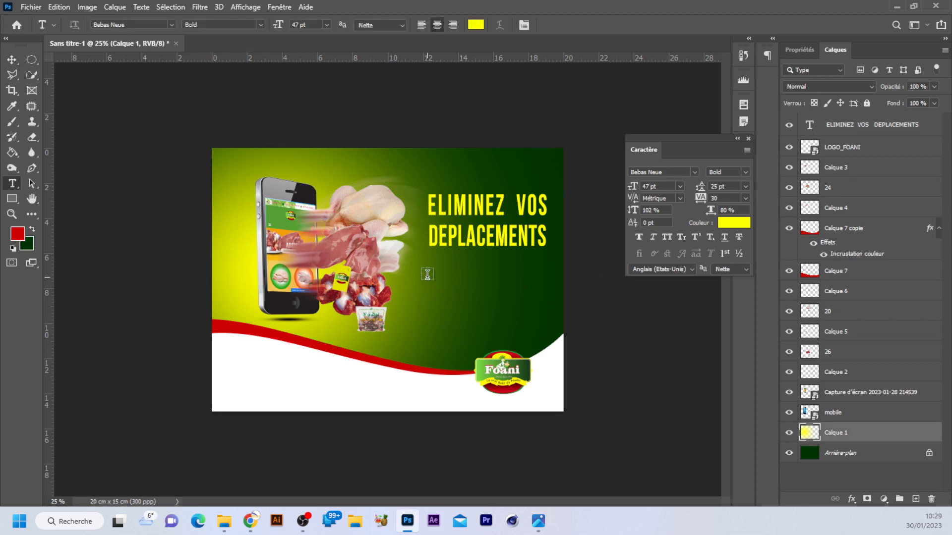
pyautogui.click(427, 276)
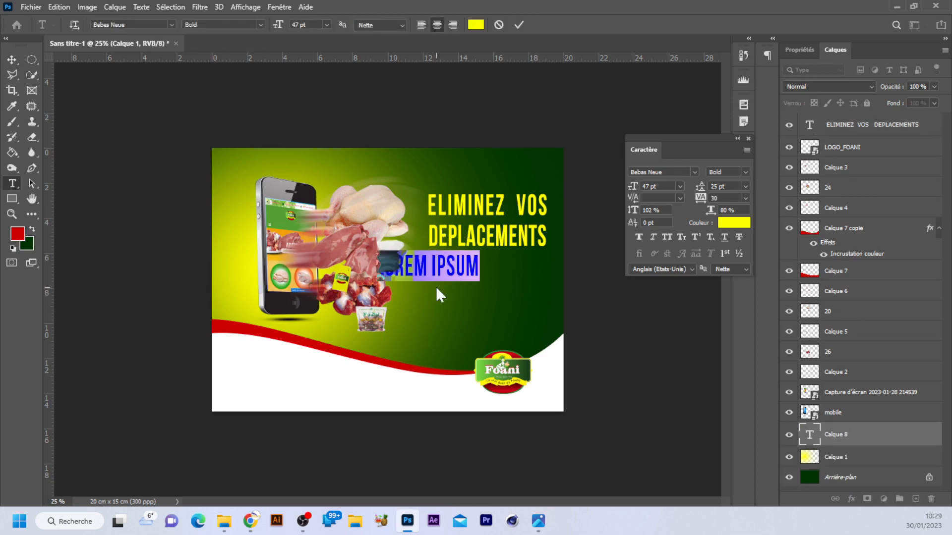
pyautogui.write('CA')
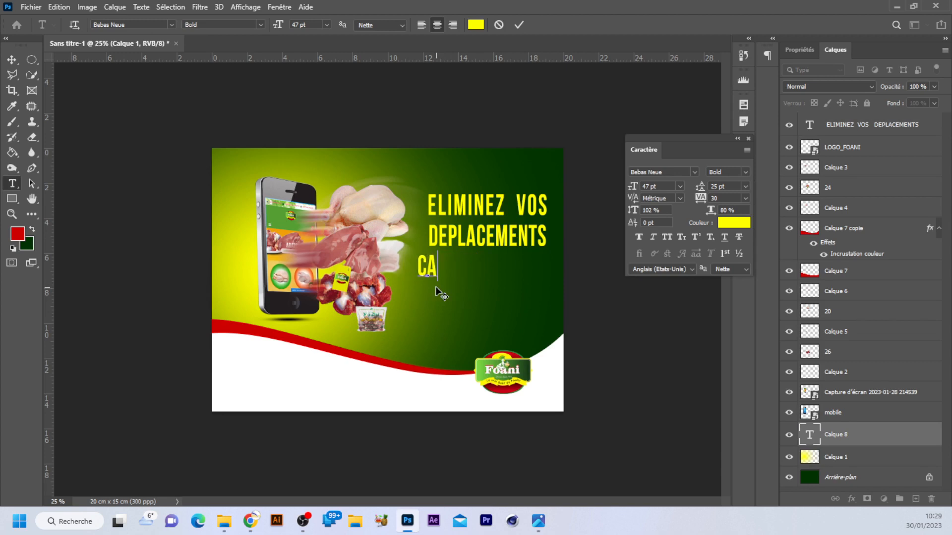
pyautogui.write('MMAN')
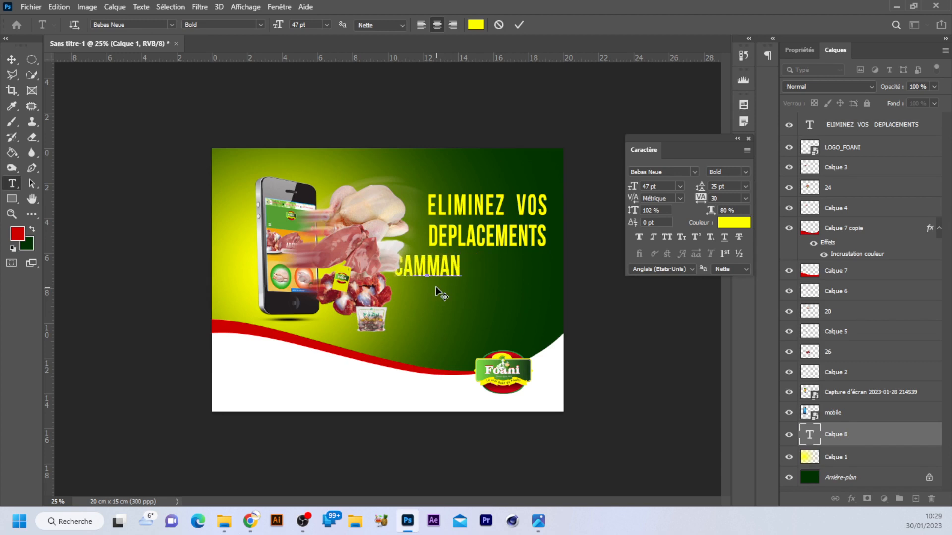
pyautogui.write('DZ')
pyautogui.press('BackSpace')
pyautogui.write('EZ')
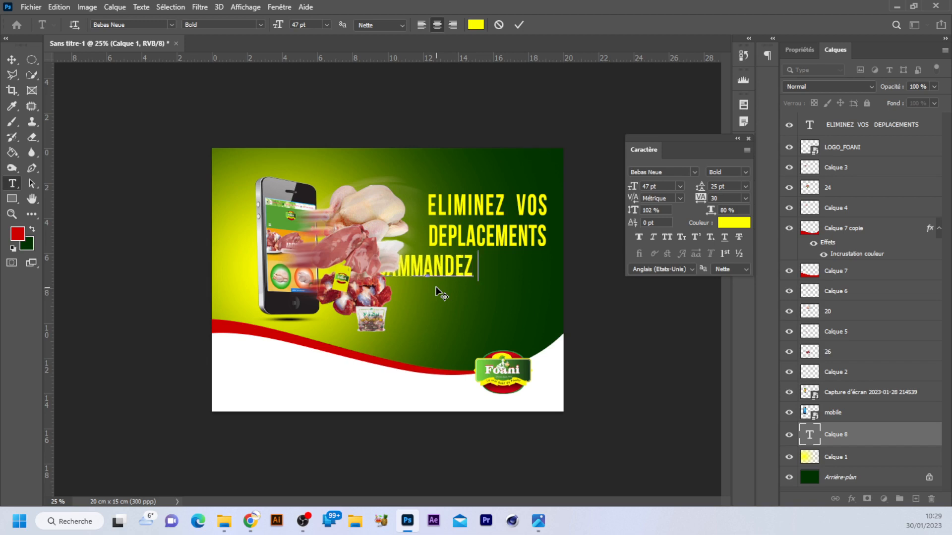
pyautogui.write(' EN L')
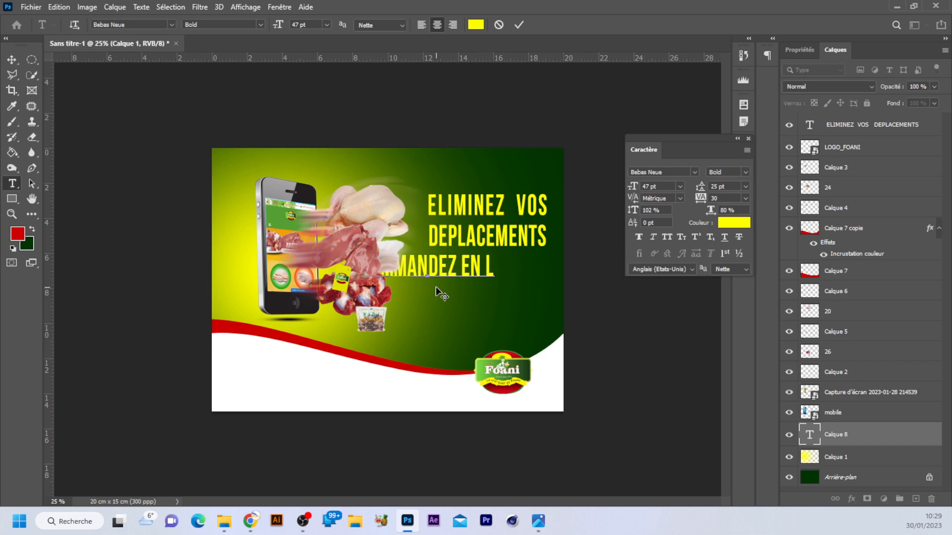
pyautogui.write('IGNE')
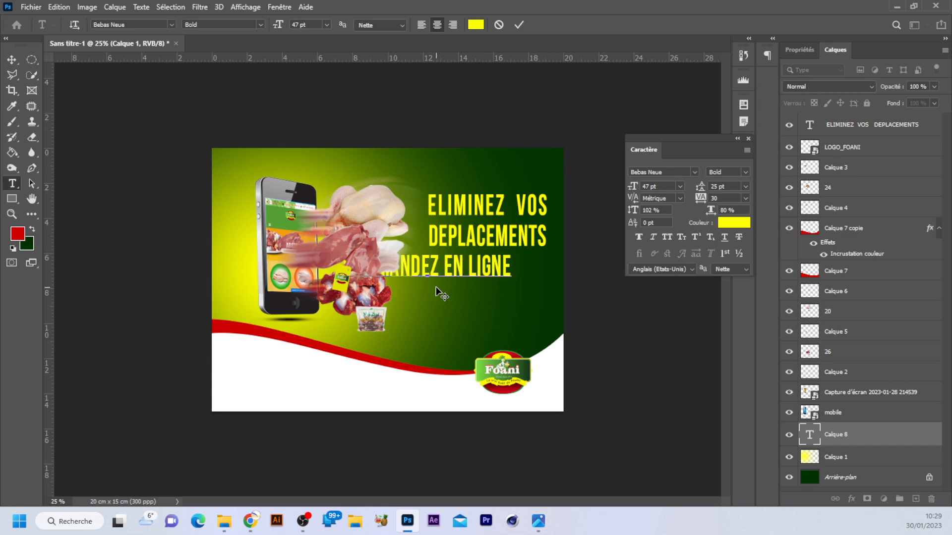
# Step: Set the "Cammandez en ligne" line in Montserrat Medium at 27 pt
pyautogui.hotkey('ctrl', 'a')
pyautogui.click(125, 25)
pyautogui.write('monts')
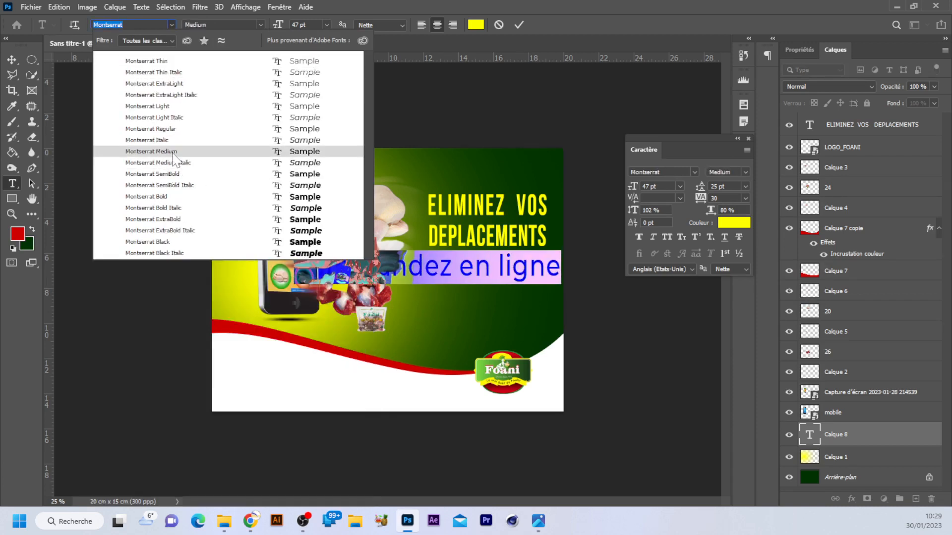
pyautogui.click(172, 152)
pyautogui.moveTo(278, 24); pyautogui.dragTo(265, 34)
# Step: Change the colour of the "Cammandez en ligne" line to white #ffffff
pyautogui.click(473, 26)
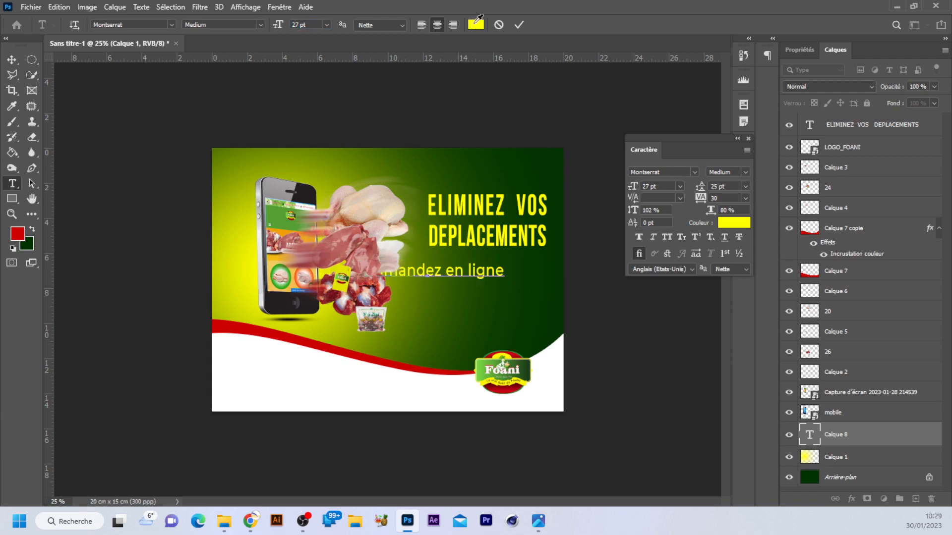
pyautogui.click(364, 162)
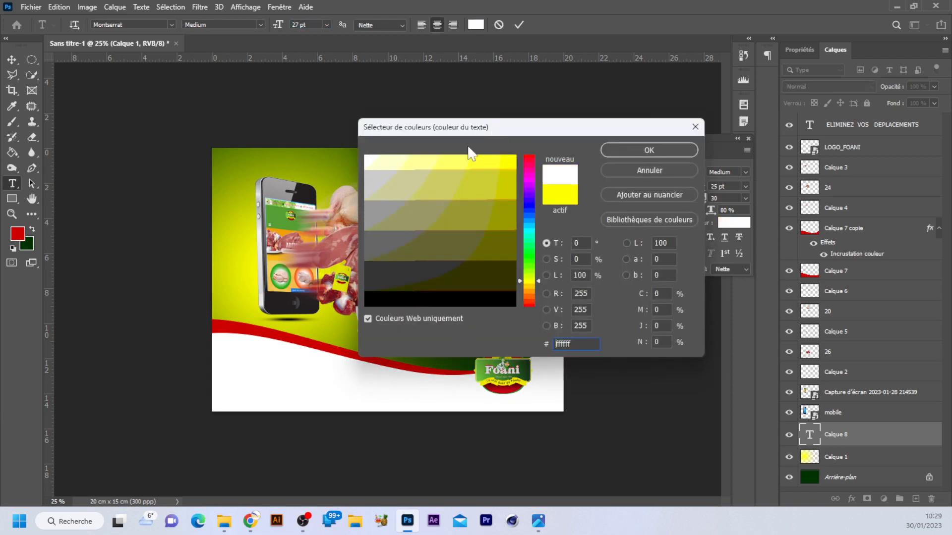
pyautogui.click(653, 151)
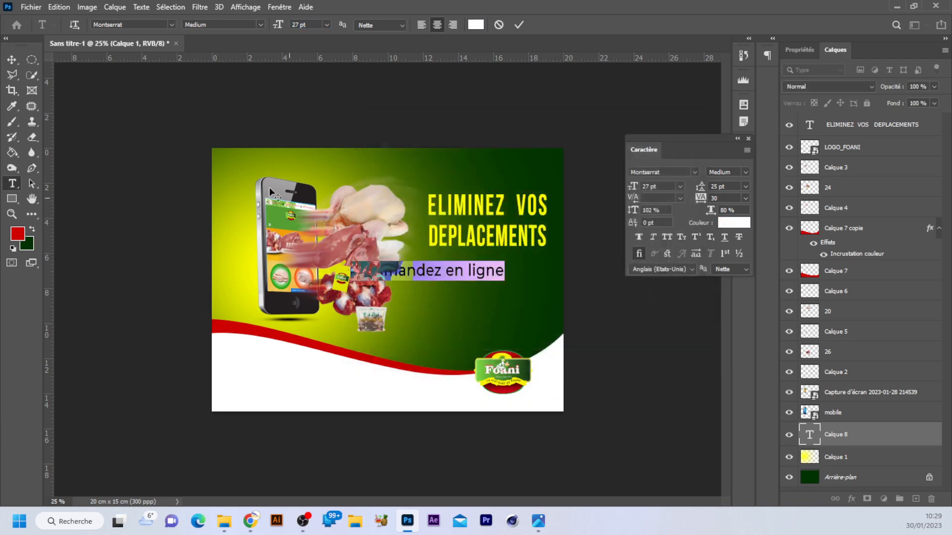
# Step: Reduce the "Cammandez en ligne" line to 21 pt and place it directly beneath the headline, aligned with the headline's width
pyautogui.click(11, 60)
pyautogui.moveTo(466, 275); pyautogui.dragTo(506, 268)
pyautogui.press('t')
pyautogui.click(490, 268)
pyautogui.hotkey('ctrl', 'a')
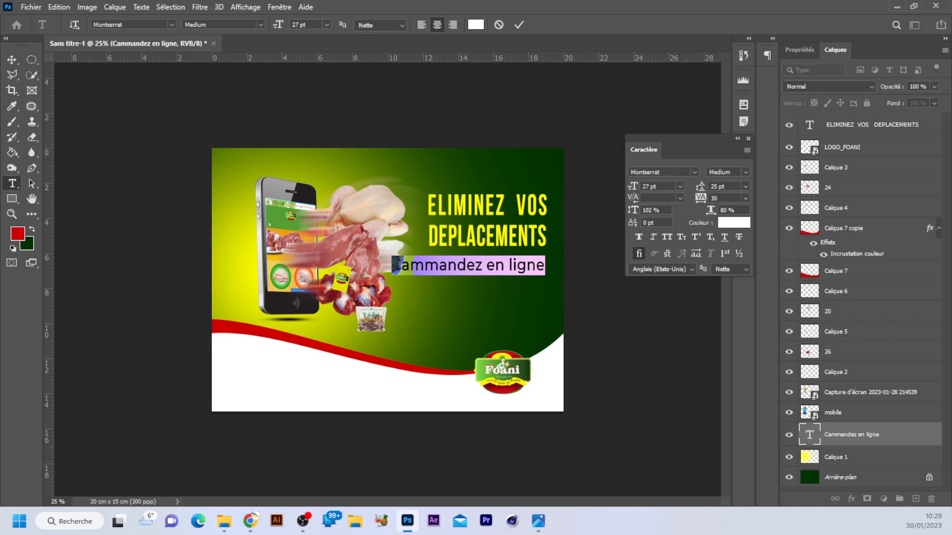
pyautogui.moveTo(281, 28); pyautogui.dragTo(277, 25)
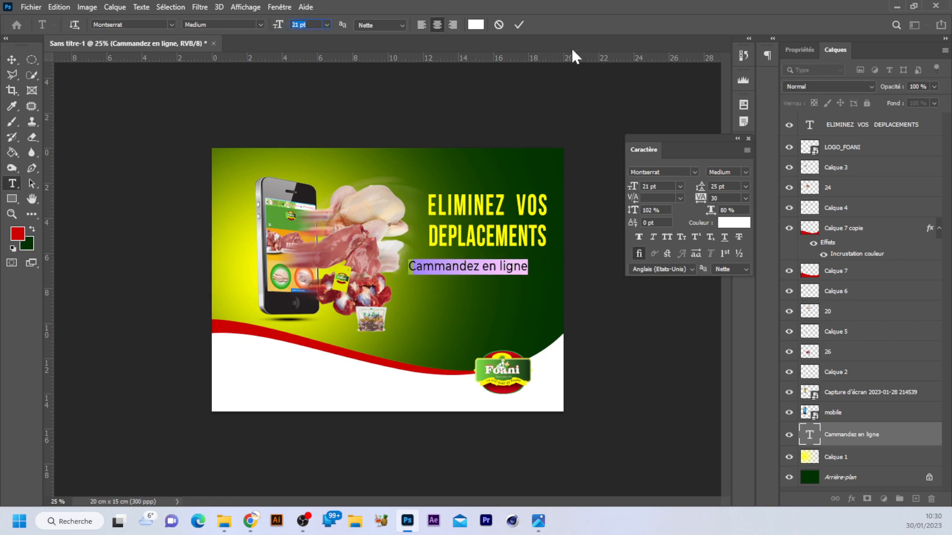
pyautogui.click(520, 23)
pyautogui.press('v')
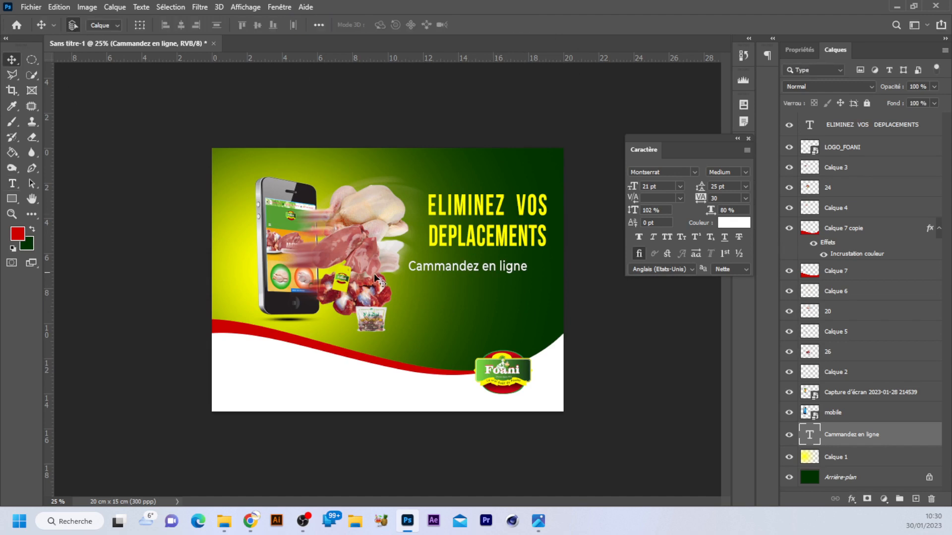
pyautogui.moveTo(448, 271); pyautogui.dragTo(468, 260)
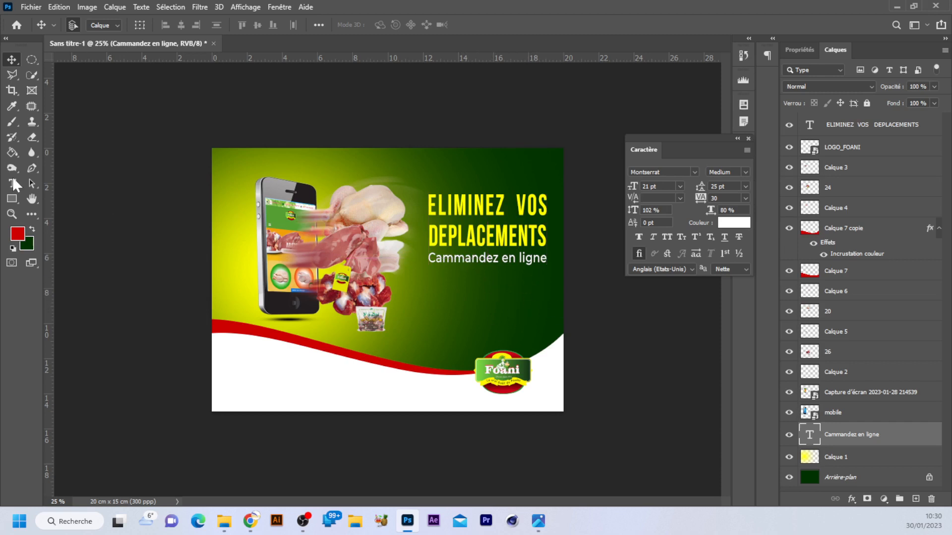
# Step: Draw a rounded rectangle about 6.88 by 0.85 cm beneath the "Cammandez en ligne" line and set all its corner radii to 50 px
pyautogui.click(15, 198)
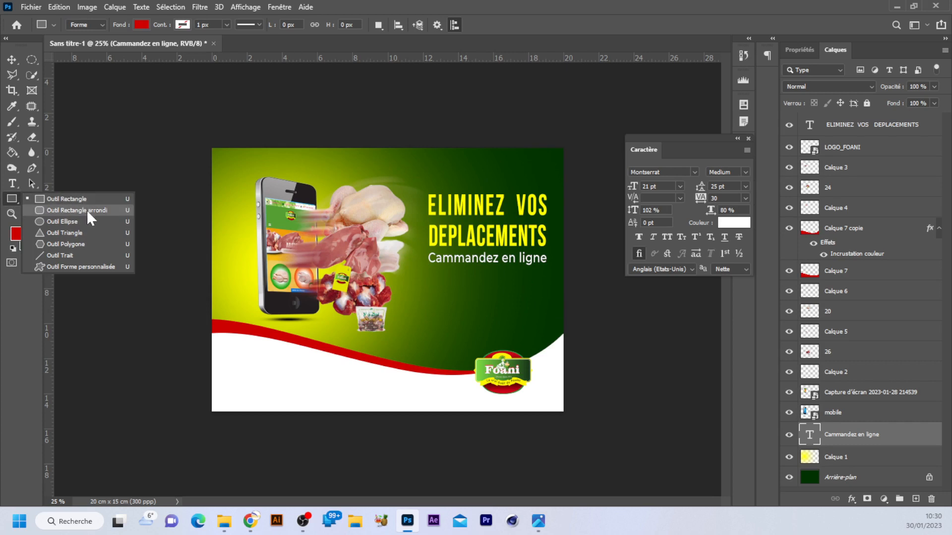
pyautogui.click(86, 210)
pyautogui.moveTo(426, 271); pyautogui.dragTo(547, 285)
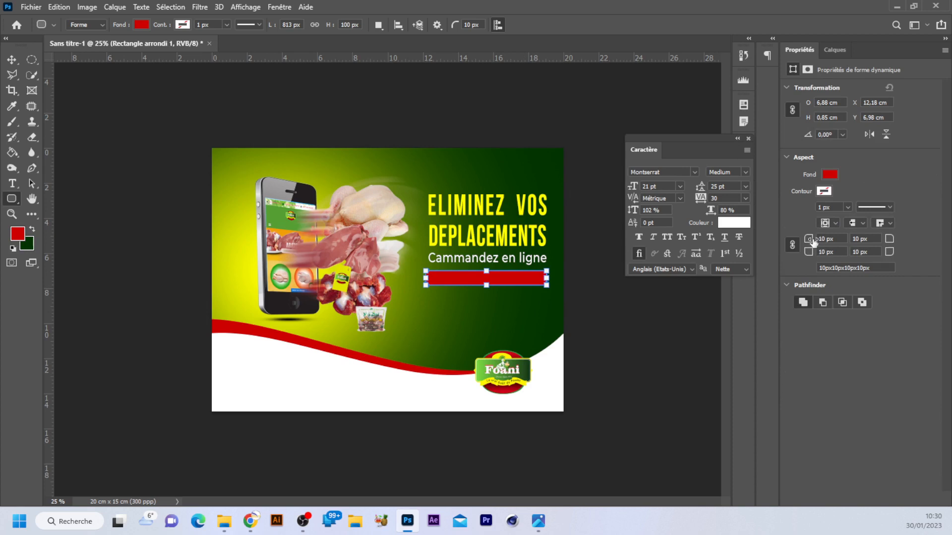
pyautogui.moveTo(811, 242); pyautogui.dragTo(816, 268)
# Step: Give the rounded rectangle beneath the tagline a white fill and a yellow outline, following the FOANI 02 reference
pyautogui.moveTo(538, 520)
pyautogui.moveTo(554, 463)
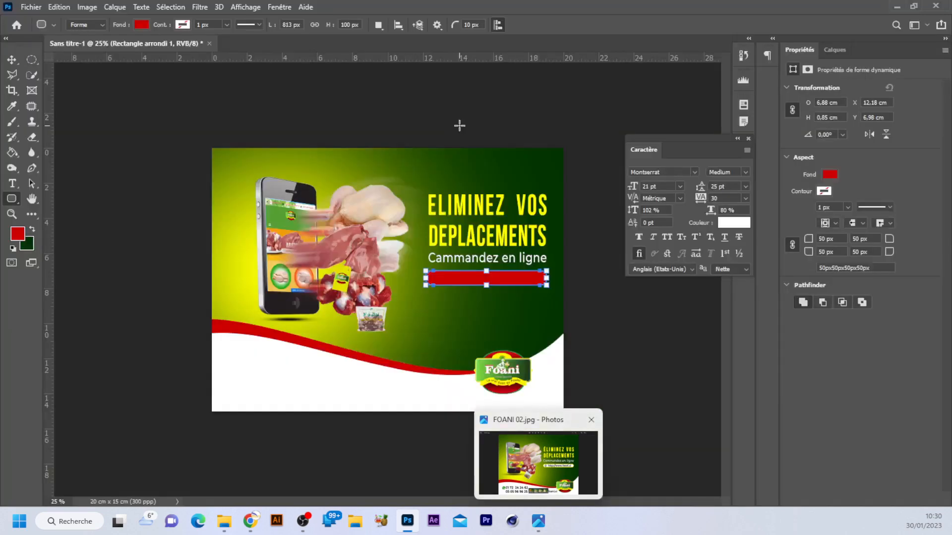
pyautogui.click(142, 24)
pyautogui.click(65, 87)
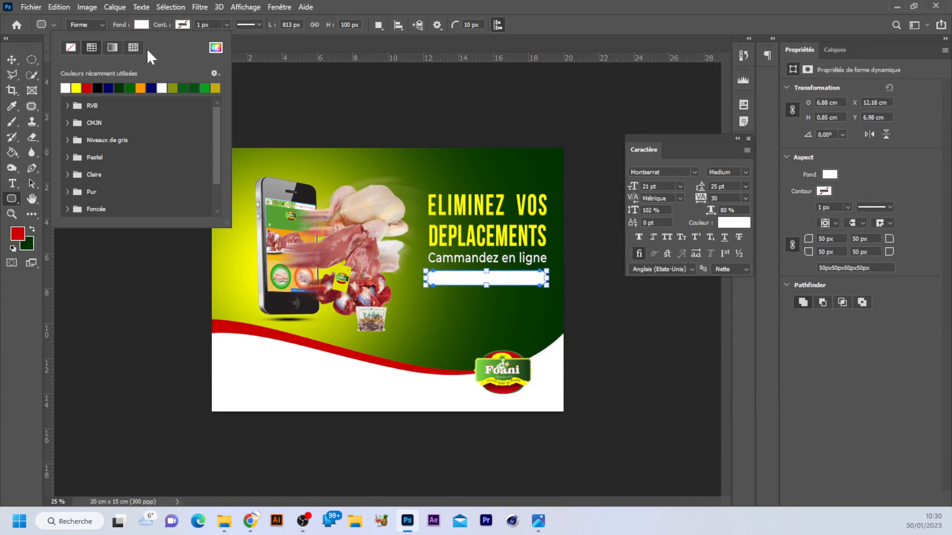
pyautogui.click(182, 25)
pyautogui.click(118, 87)
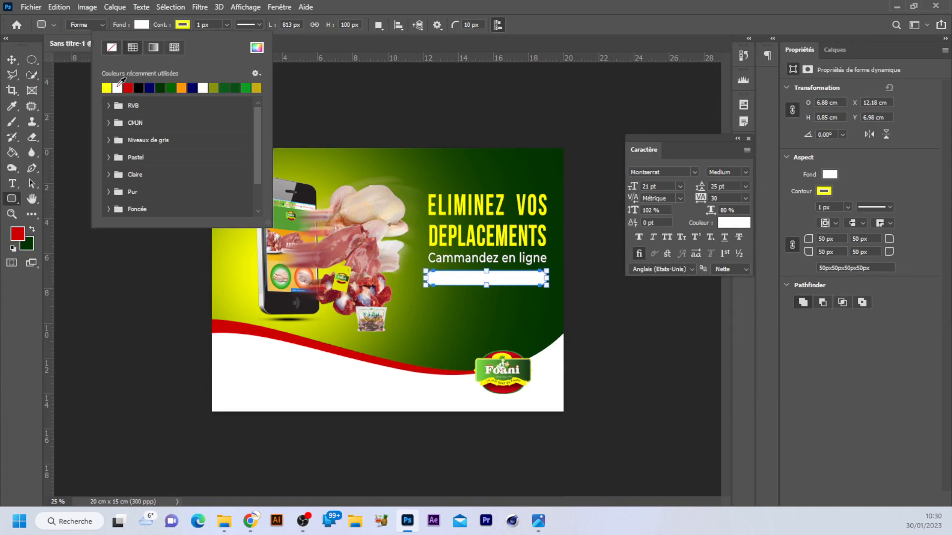
# Step: Set the rounded rectangle's outline width to 5 px
pyautogui.click(225, 23)
pyautogui.press('Return')
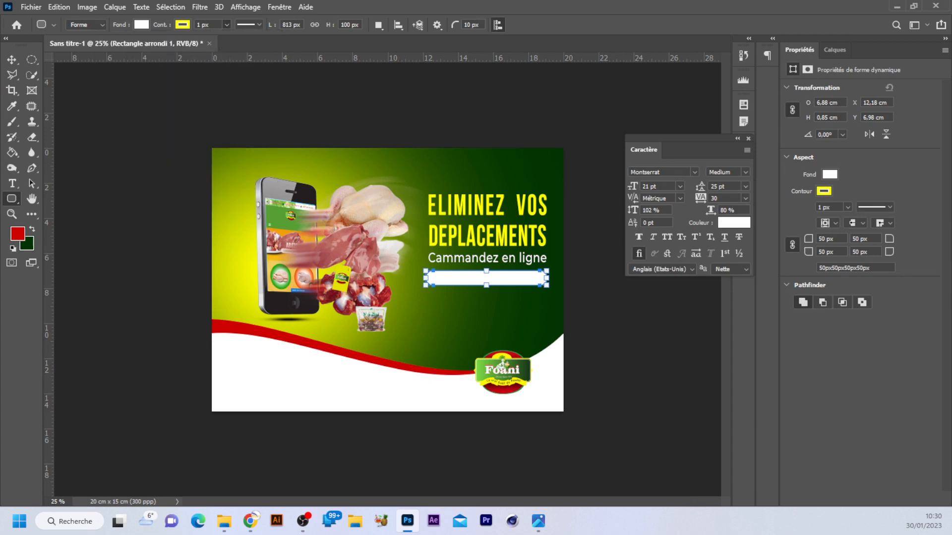
pyautogui.write('5')
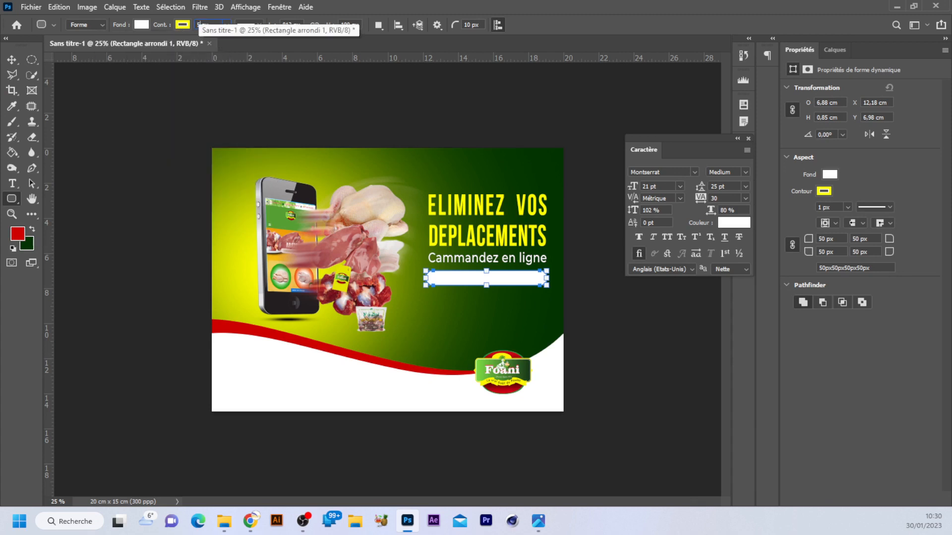
pyautogui.click(11, 60)
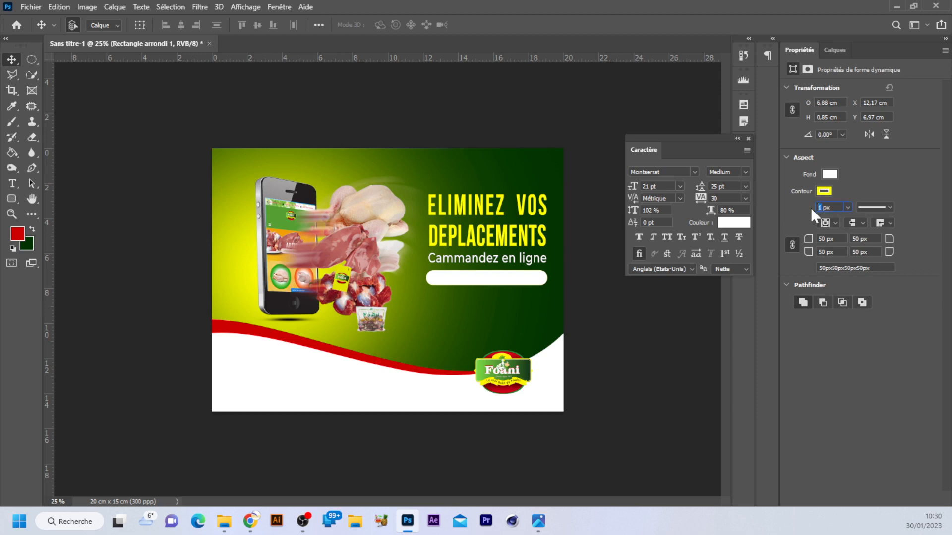
pyautogui.press('Return')
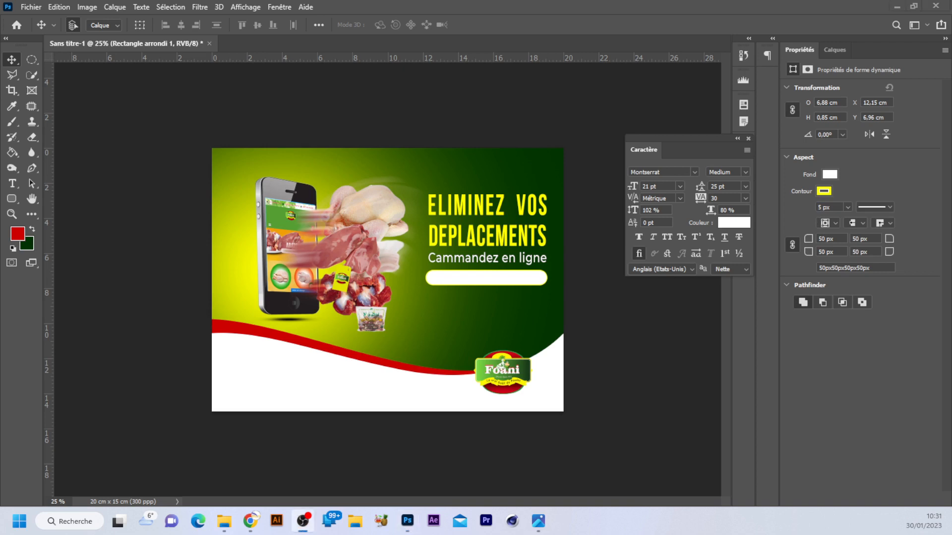
pyautogui.click(501, 282)
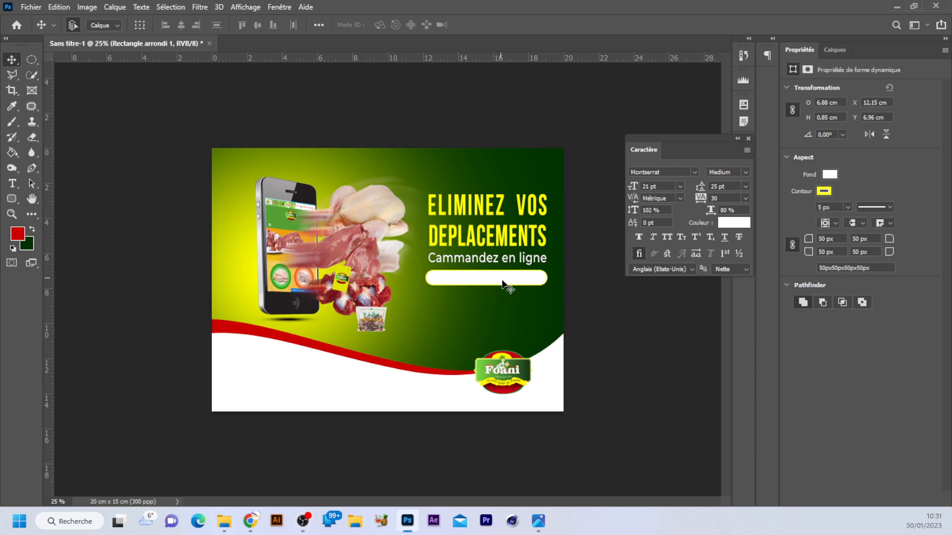